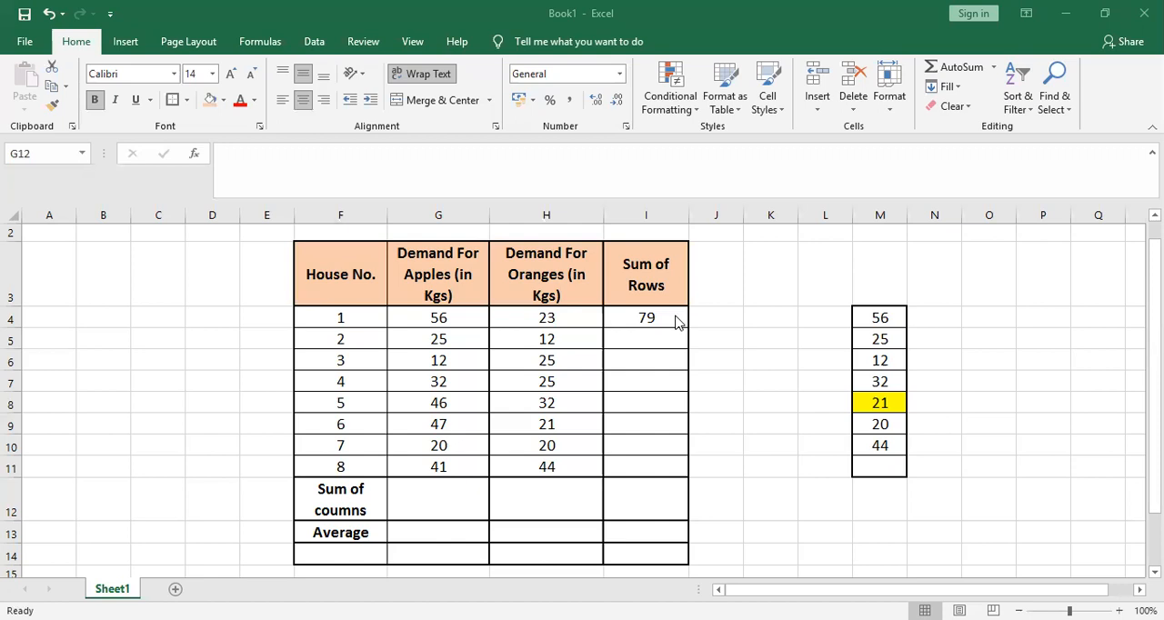
Clear the contents of cell I4 in the Sum of Rows column
left_click(644, 322)
key("Delete")
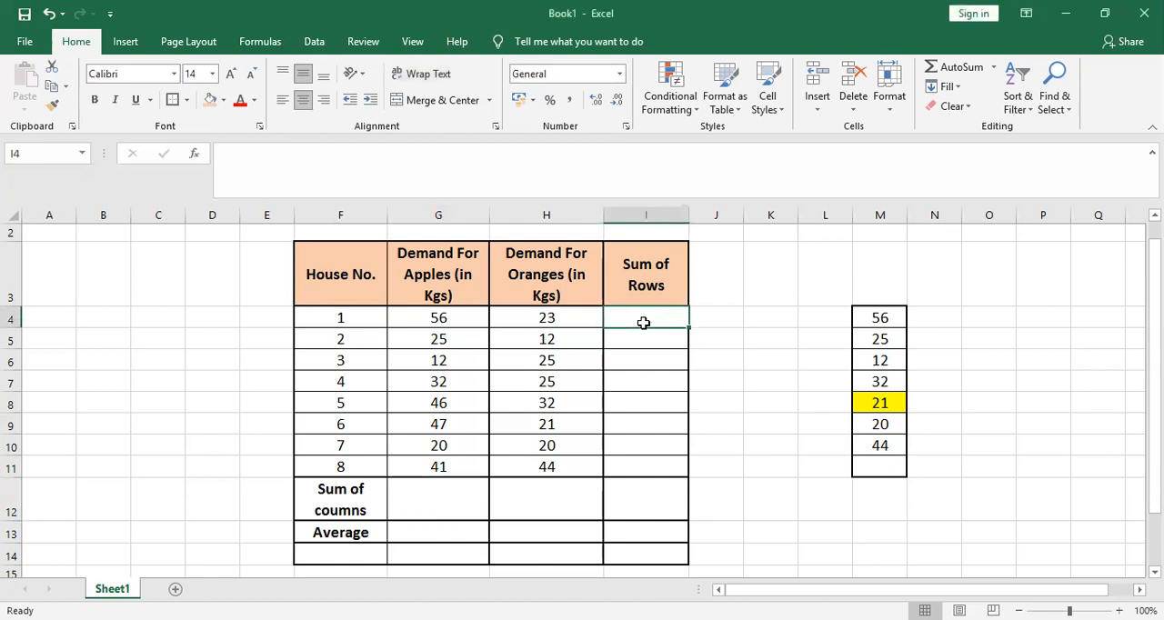
Begin a SUM formula in cell G12, the column total for the apples demand
key("Down")
key("Down")
key("Down")
key("Down")
key("Down")
key("Down")
key("Down")
key("Down")
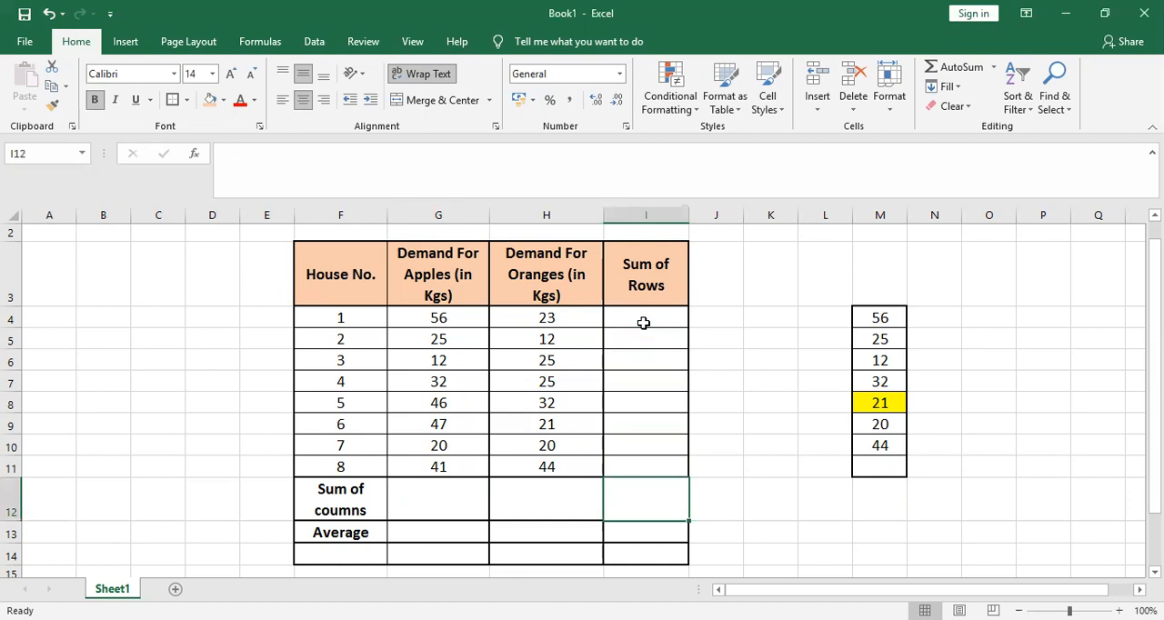
key("Left")
key("Left")
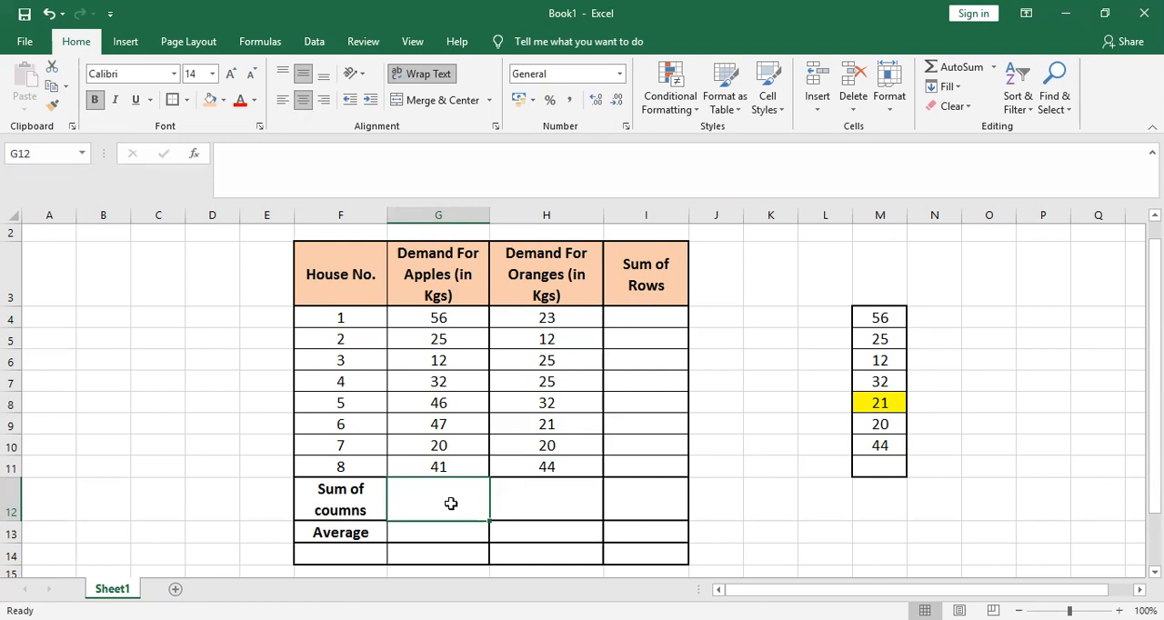
type("=")
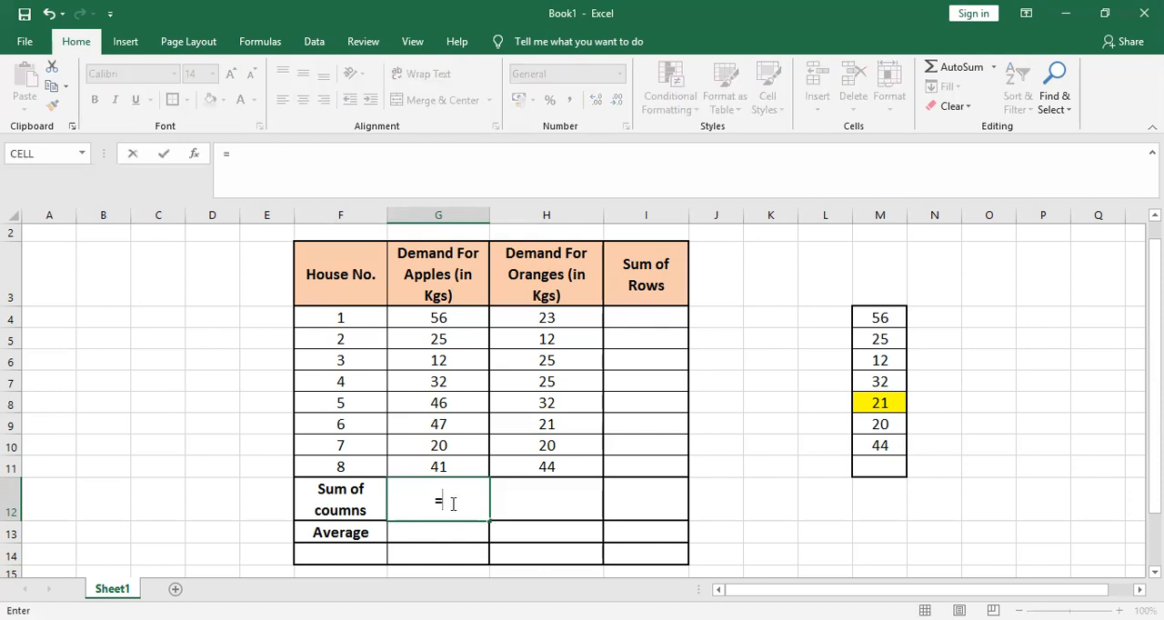
type("sum")
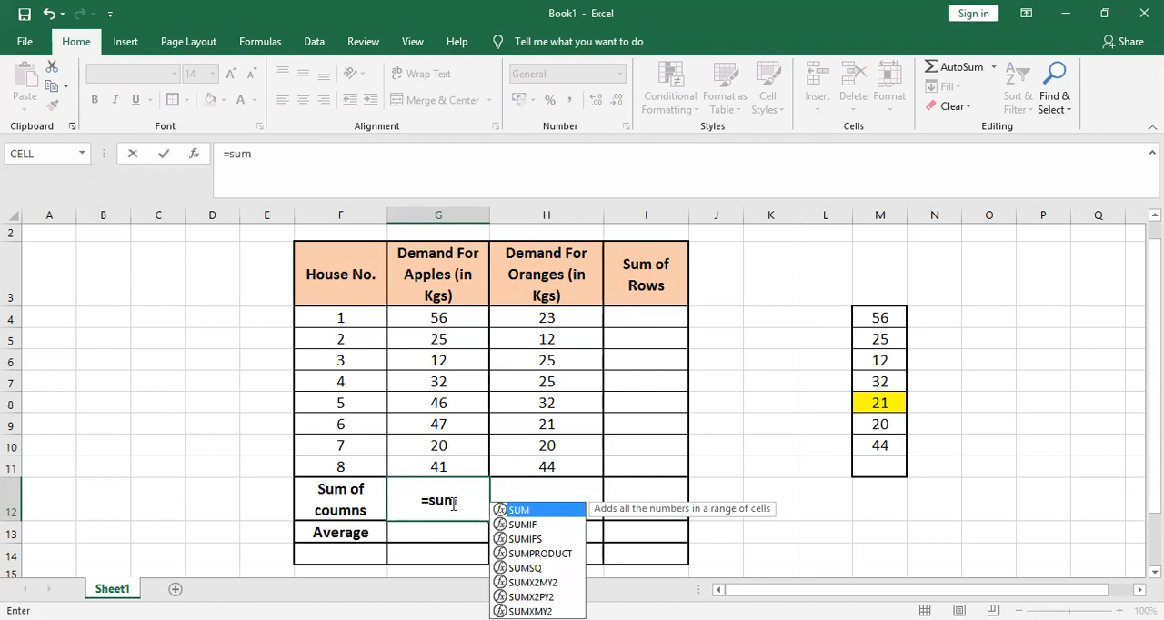
key("Tab")
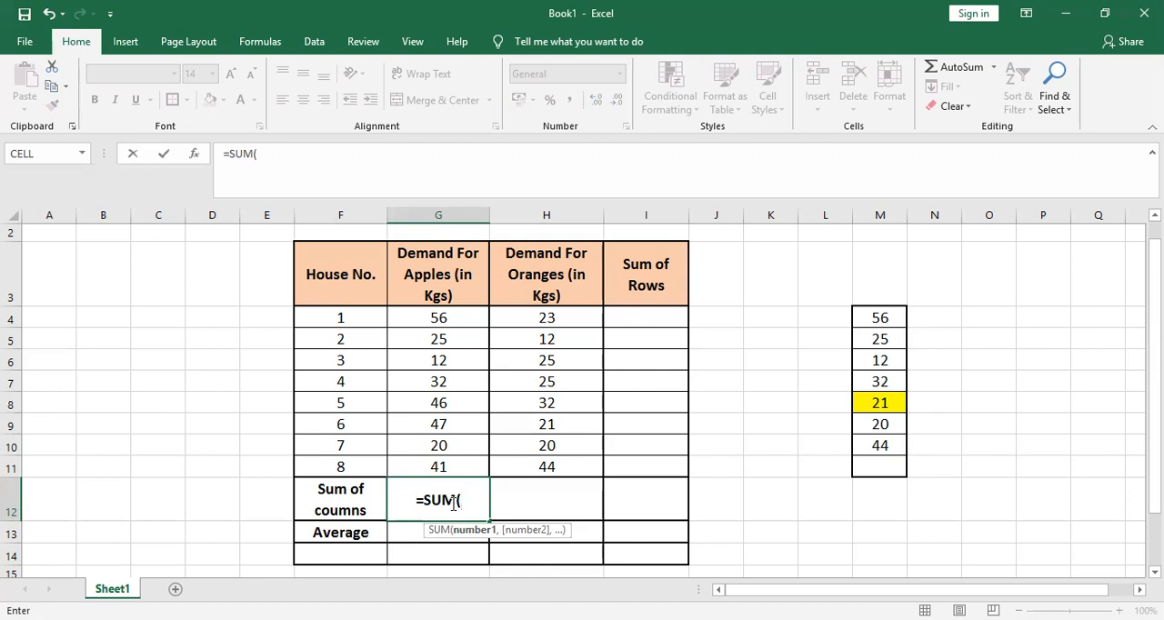
key("BackSpace")
key("BackSpace")
key("BackSpace")
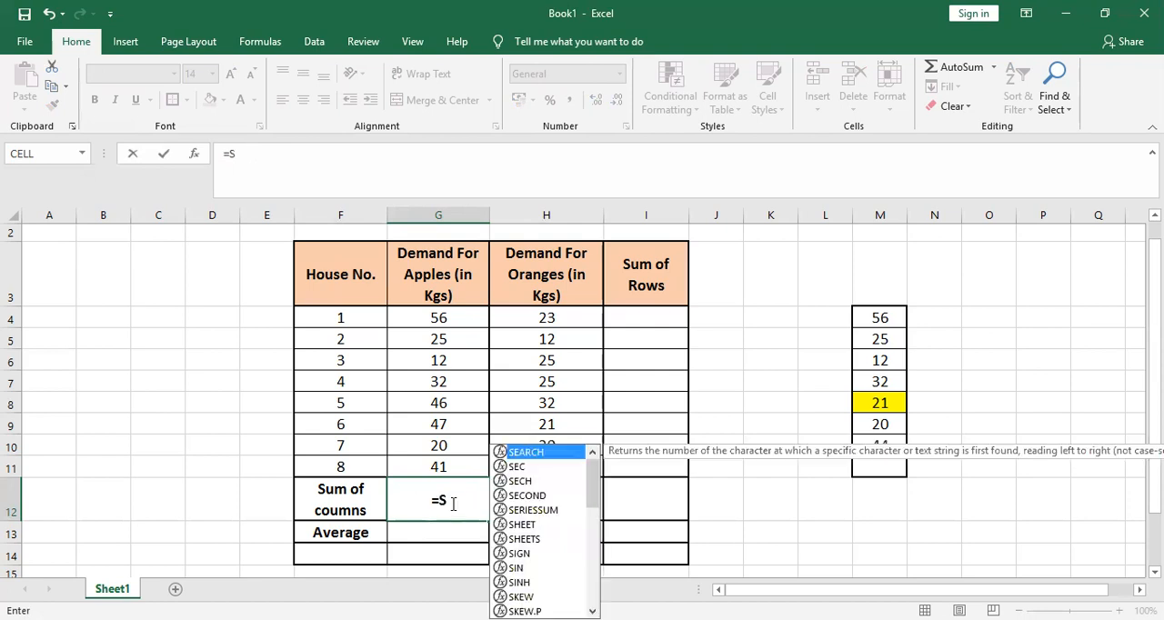
type("um")
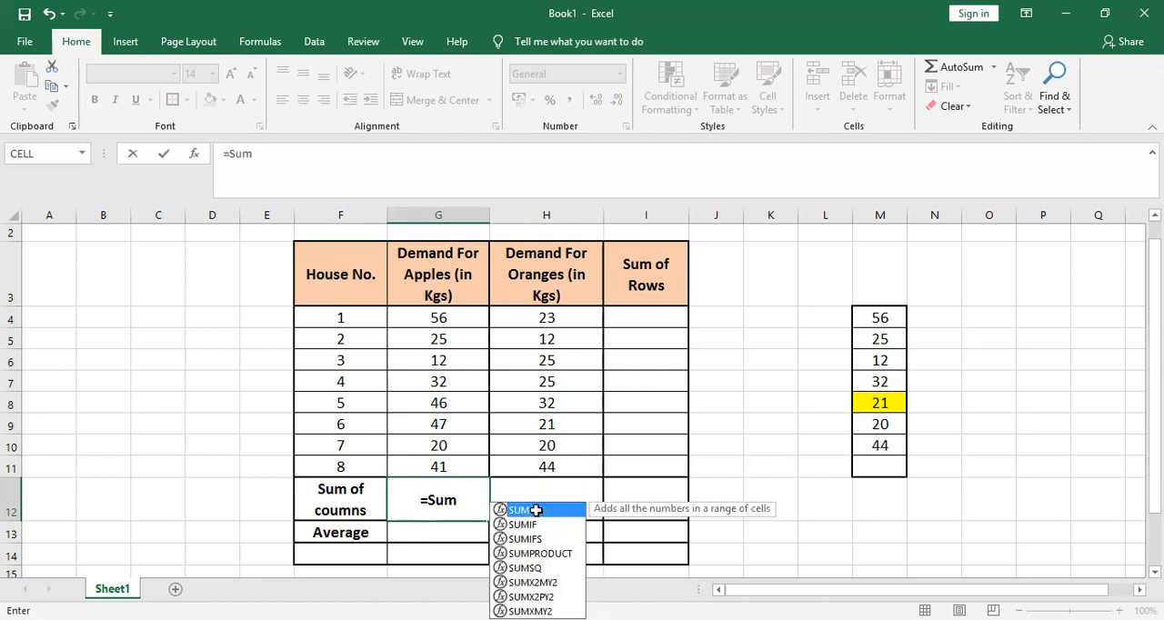
double_click(536, 510)
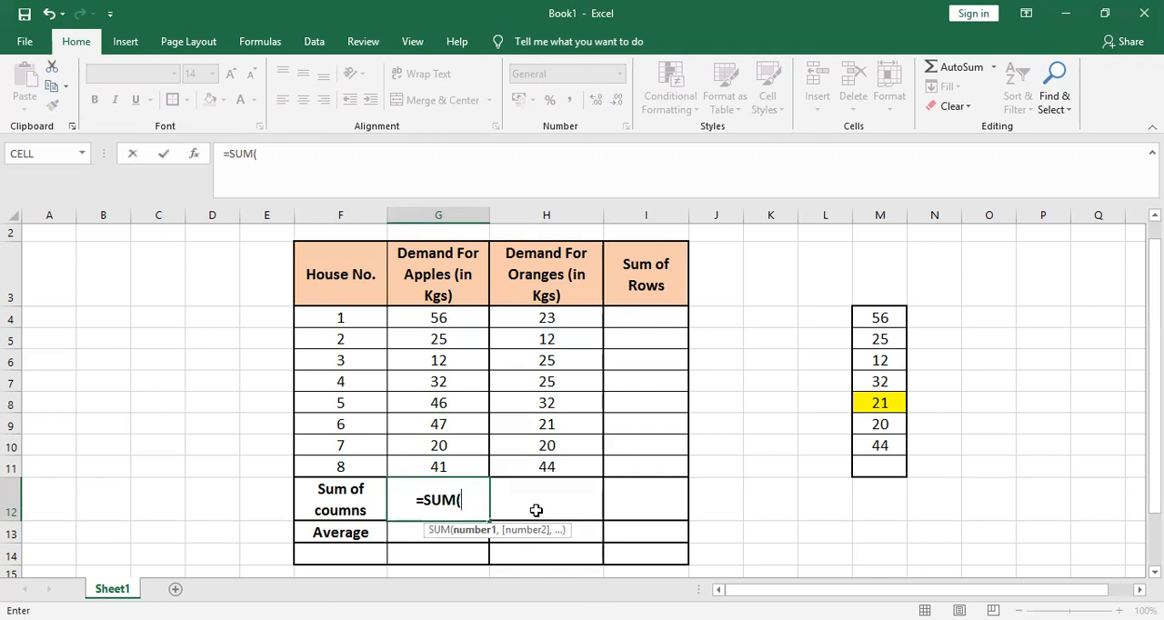
Complete the G12 formula with the range G4:G11 so that it reads =SUM(G4:G11), and enter it
key("Up")
key("Up")
key("Up")
key("Up")
key("Up")
key("Up")
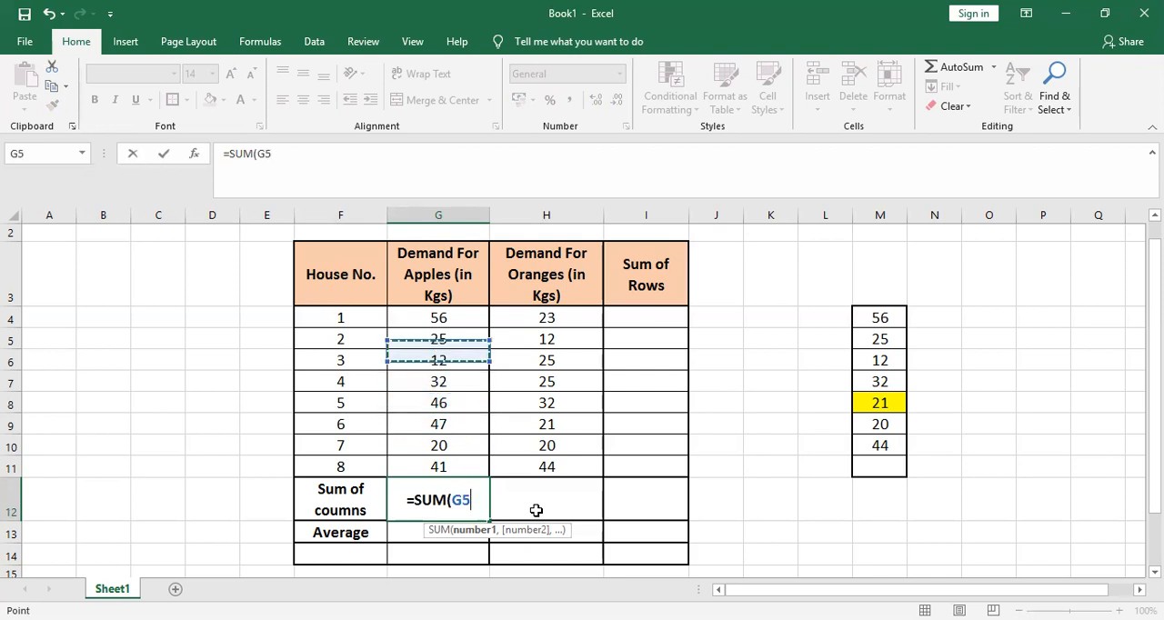
key("Up")
key("Up")
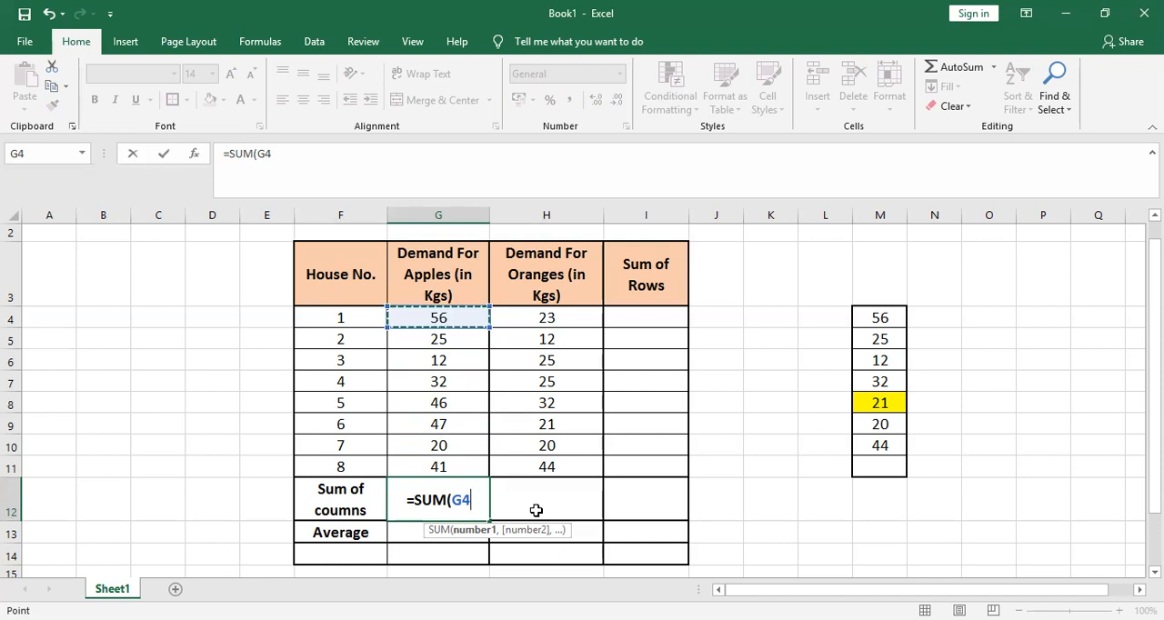
key("shift+Down")
key("shift+Down")
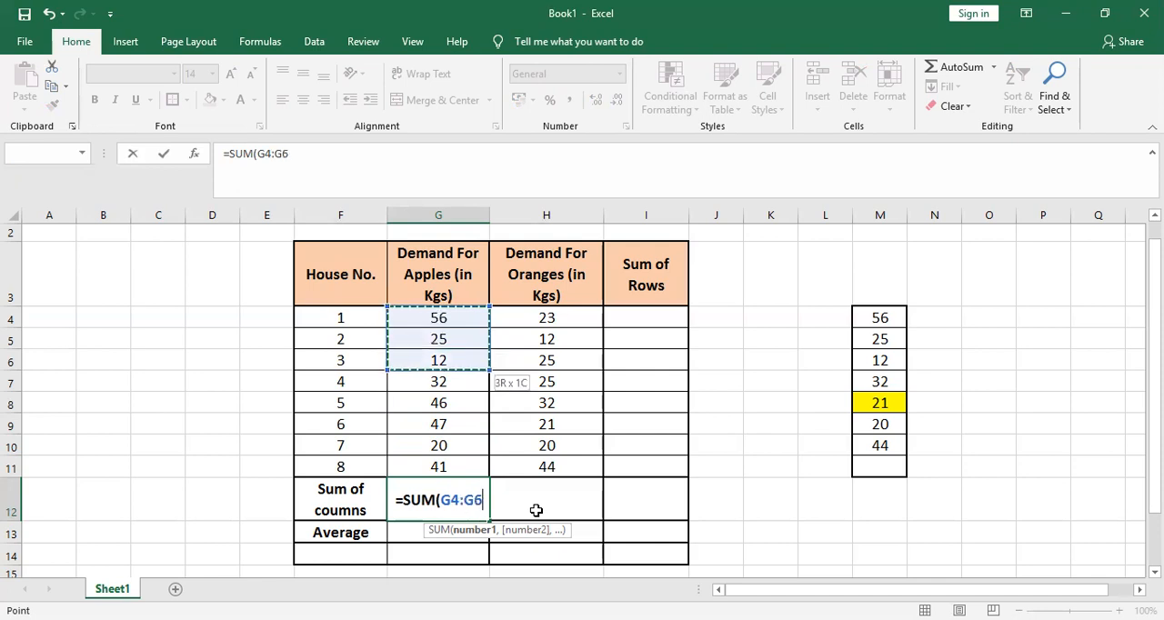
key("ctrl+shift+Down")
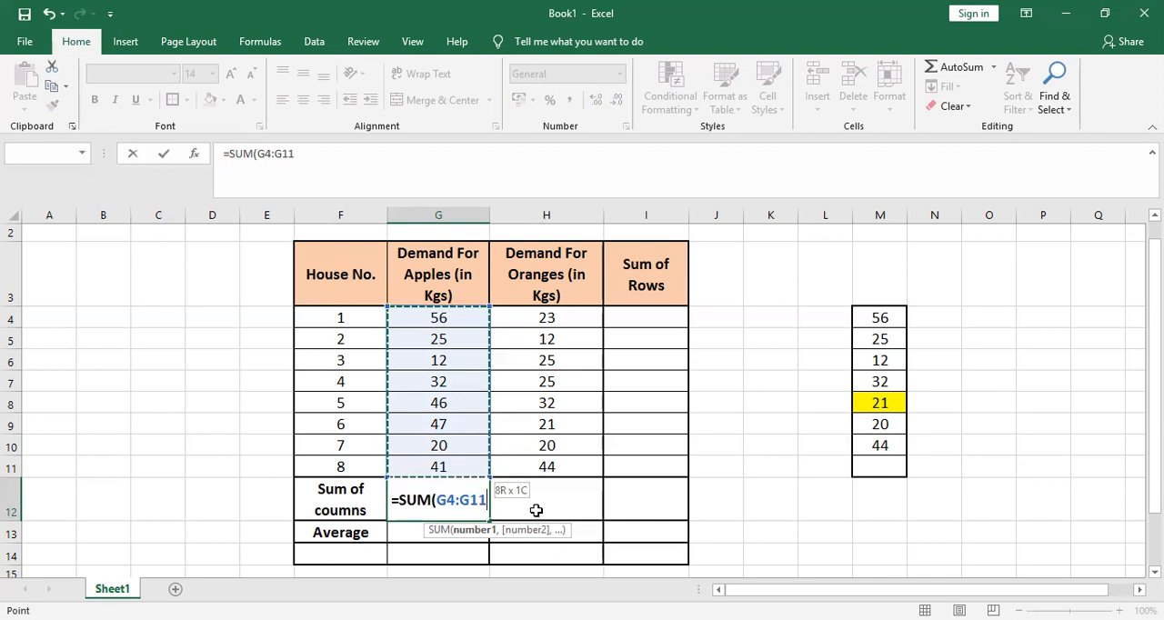
type(")")
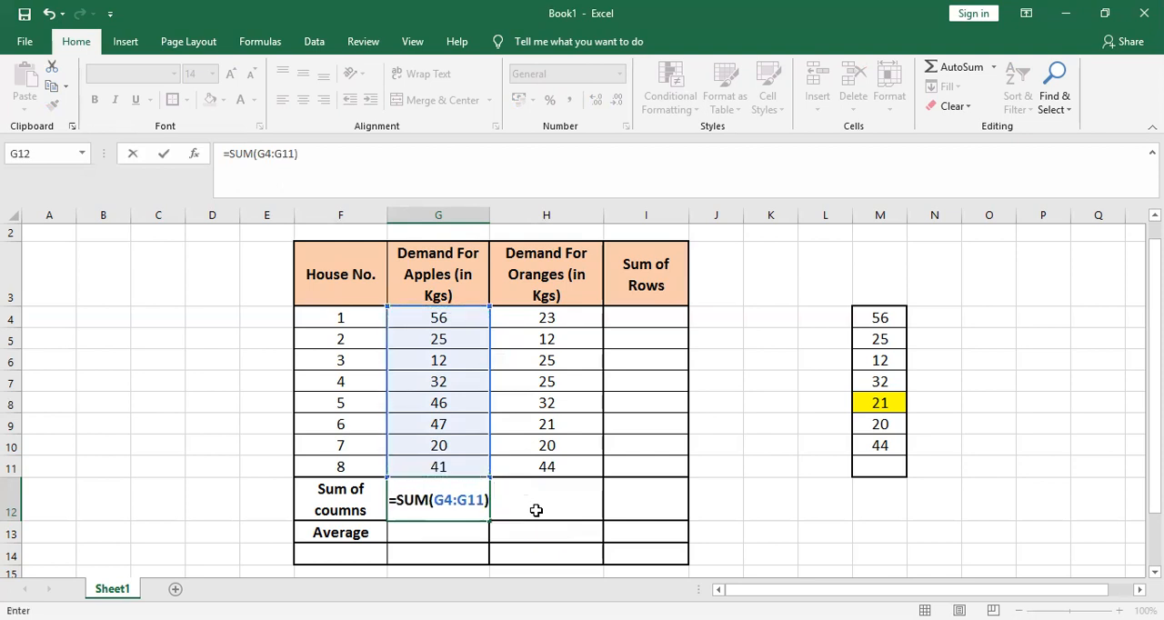
key("Return")
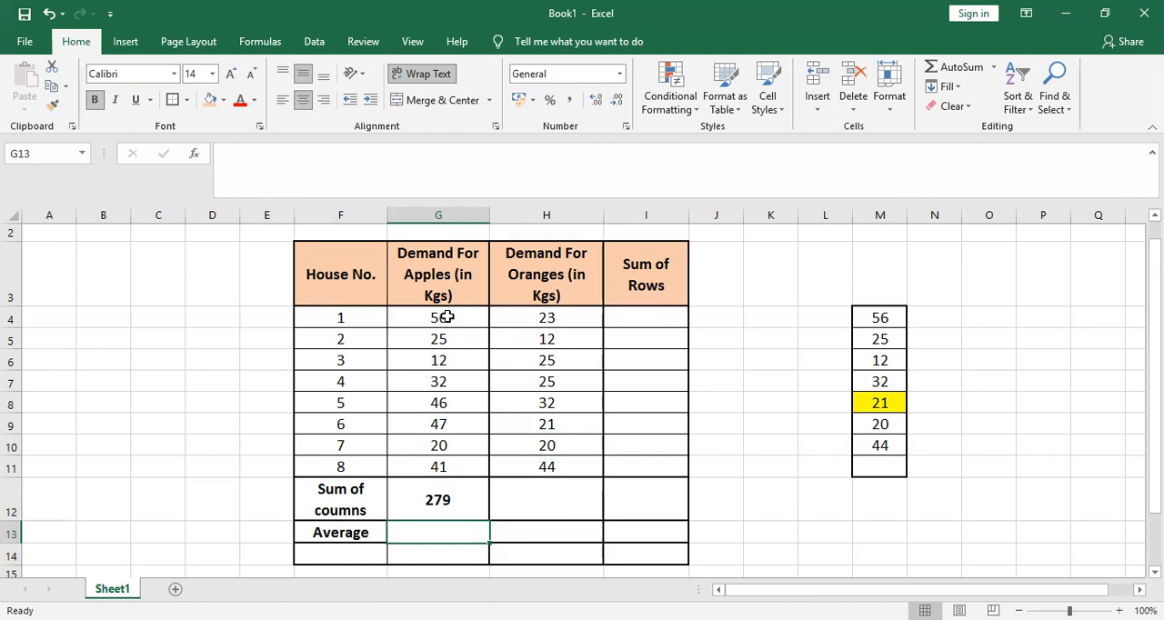
Select G4:G11 and compare their automatic sum with the G12 total, temporarily marking both figures on screen
left_click_drag(448, 317, 449, 456)
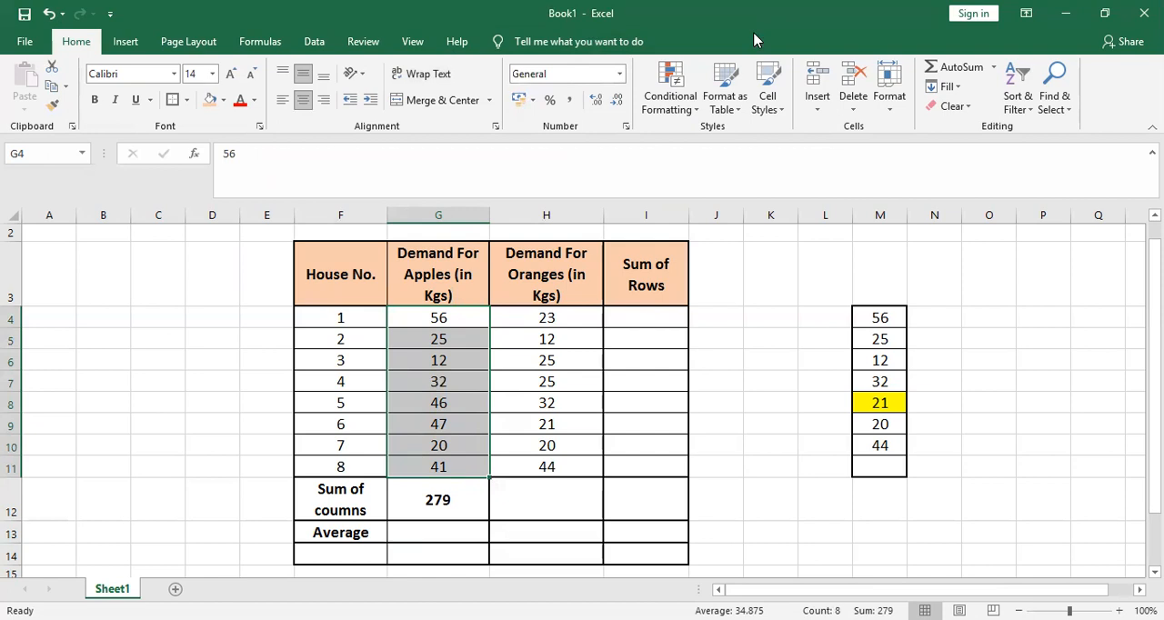
left_click(846, 601)
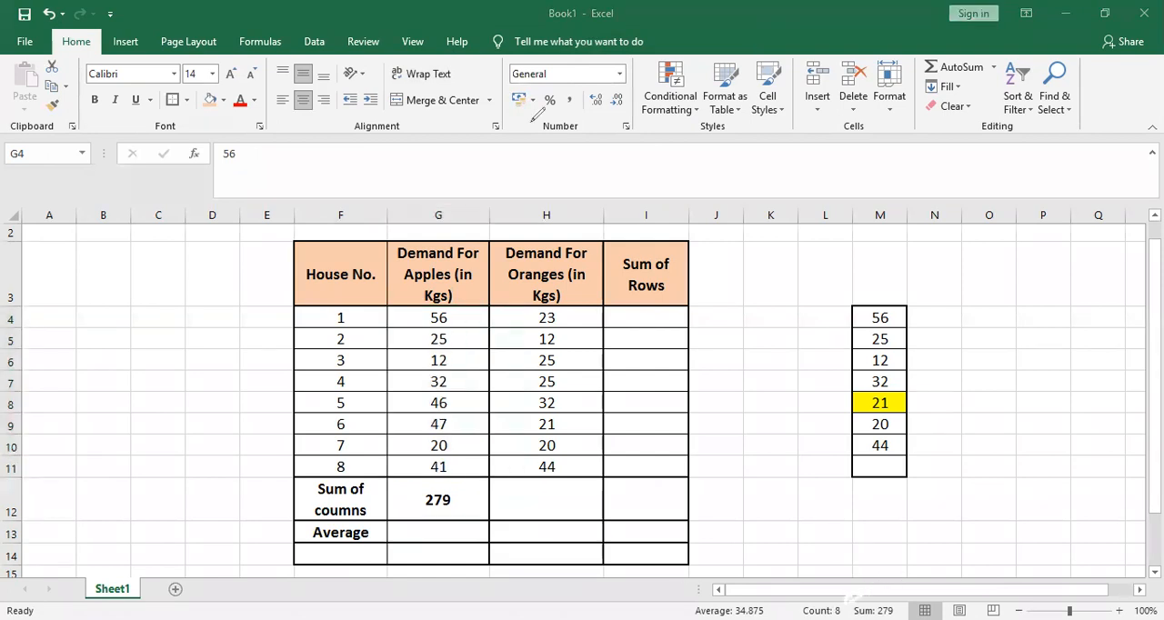
mouse_move(884, 579)
left_mouse_down()
mouse_move(842, 617)
mouse_move(906, 584)
mouse_move(889, 576)
left_mouse_up()
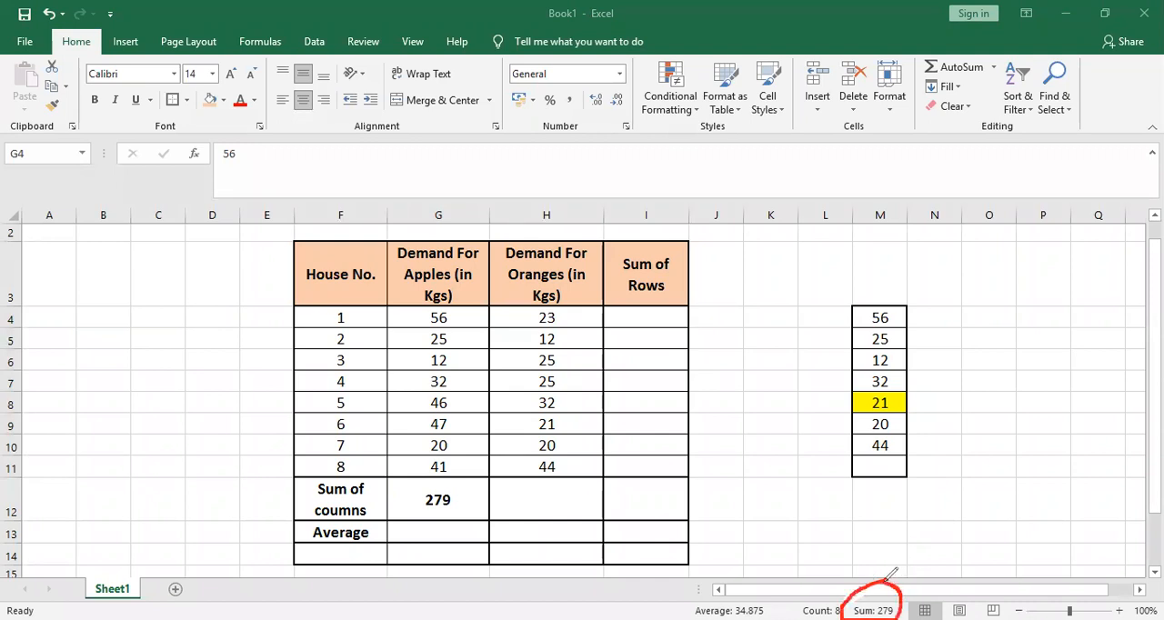
left_click_drag(423, 511, 461, 514)
left_click(814, 153)
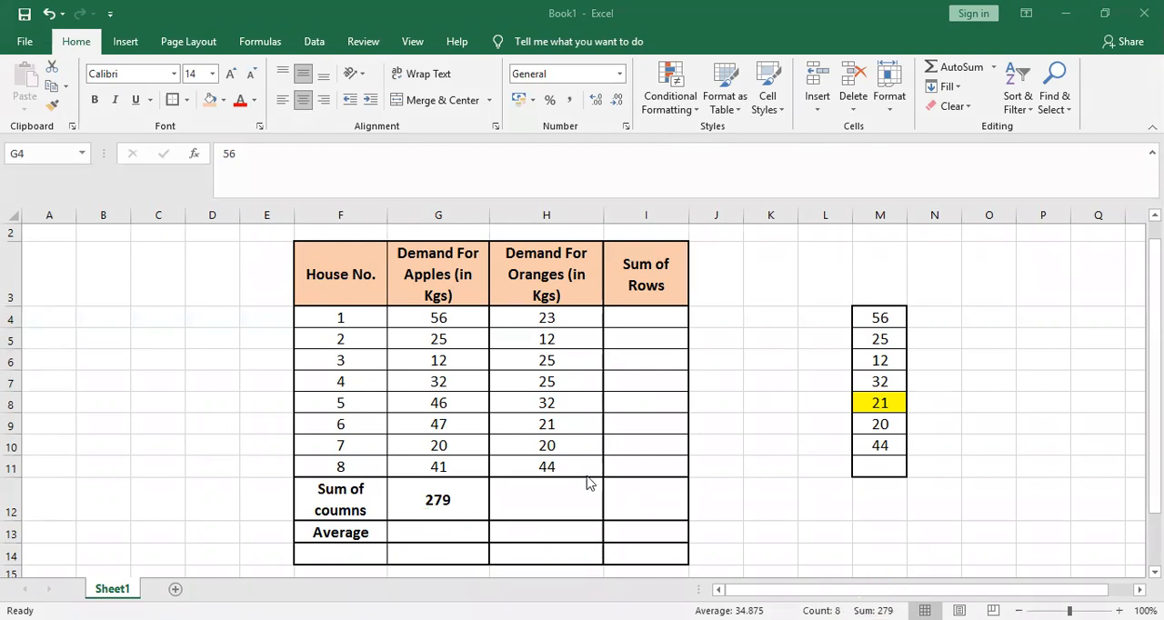
Begin a SUM formula in cell H12, the column total for the oranges demand
left_click(571, 505)
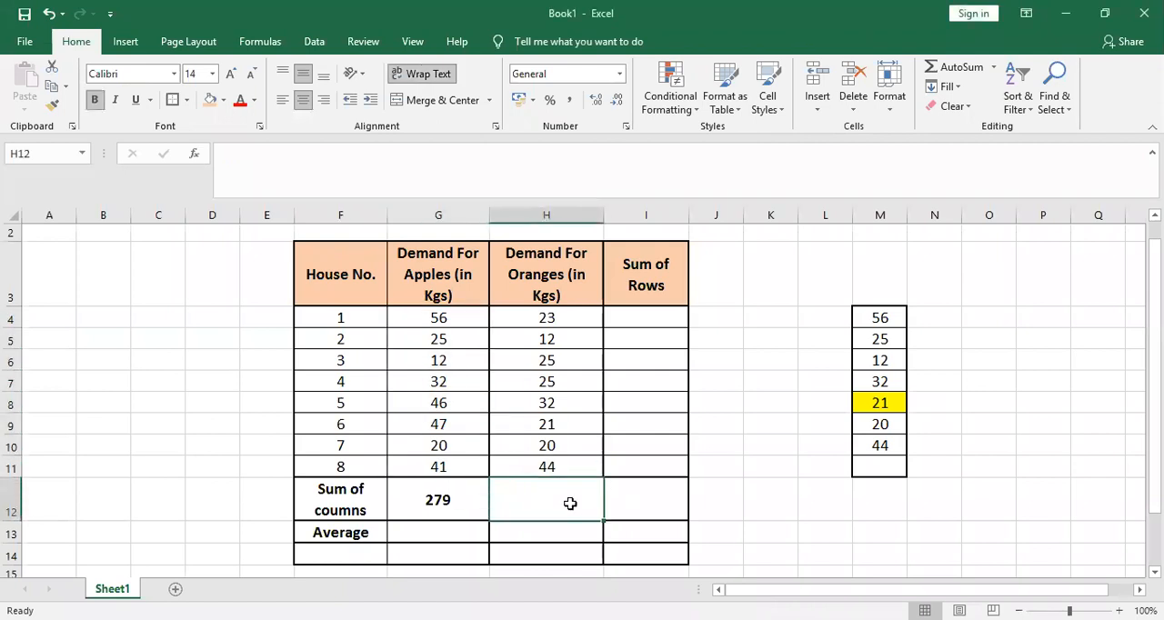
type("=sum")
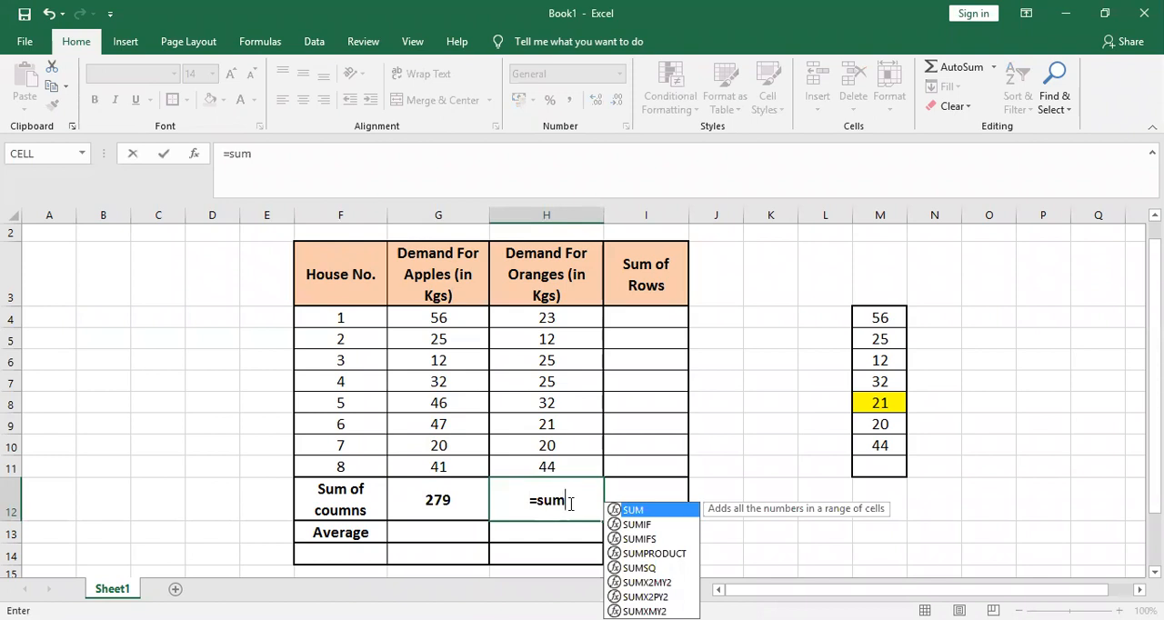
key("Tab")
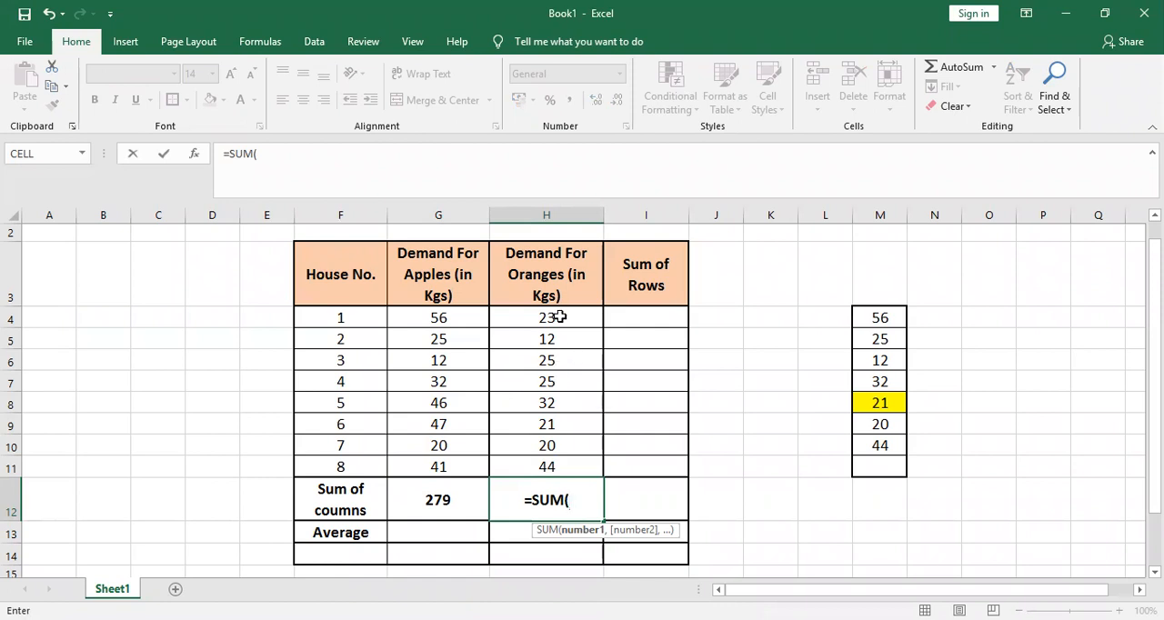
key("Up")
key("Up")
key("Up")
key("Up")
key("Up")
key("Up")
key("Up")
key("Up")
key("Up")
key("Down")
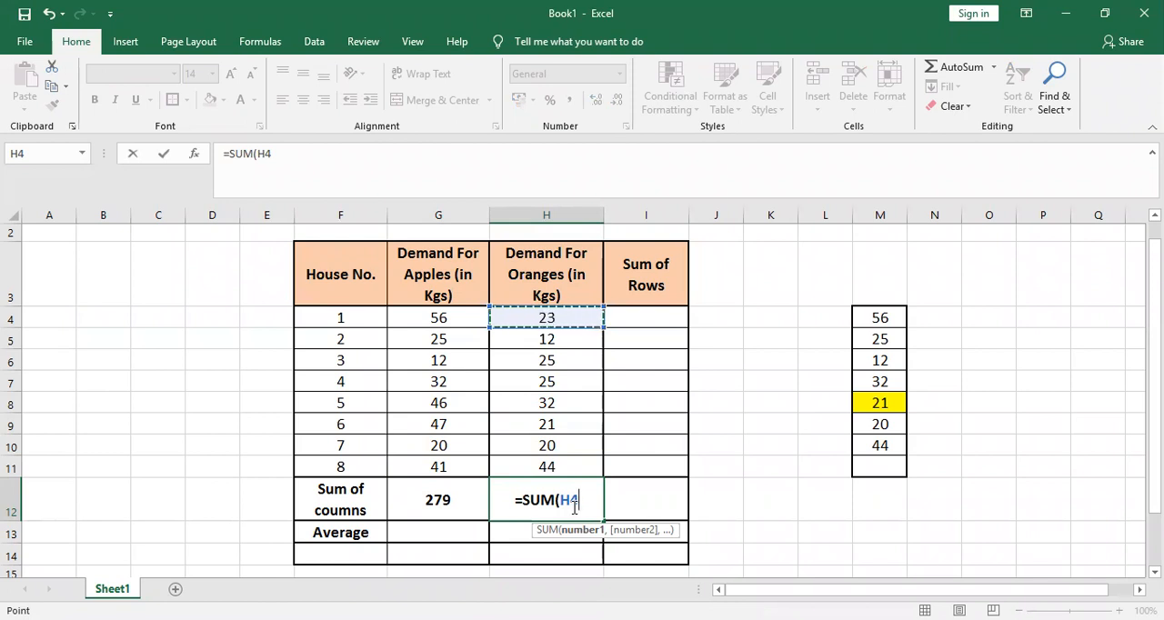
key("shift+Down")
key("shift+Down")
key("shift+Down")
key("shift+Down")
key("shift+Down")
key("shift+Down")
key("shift+Down")
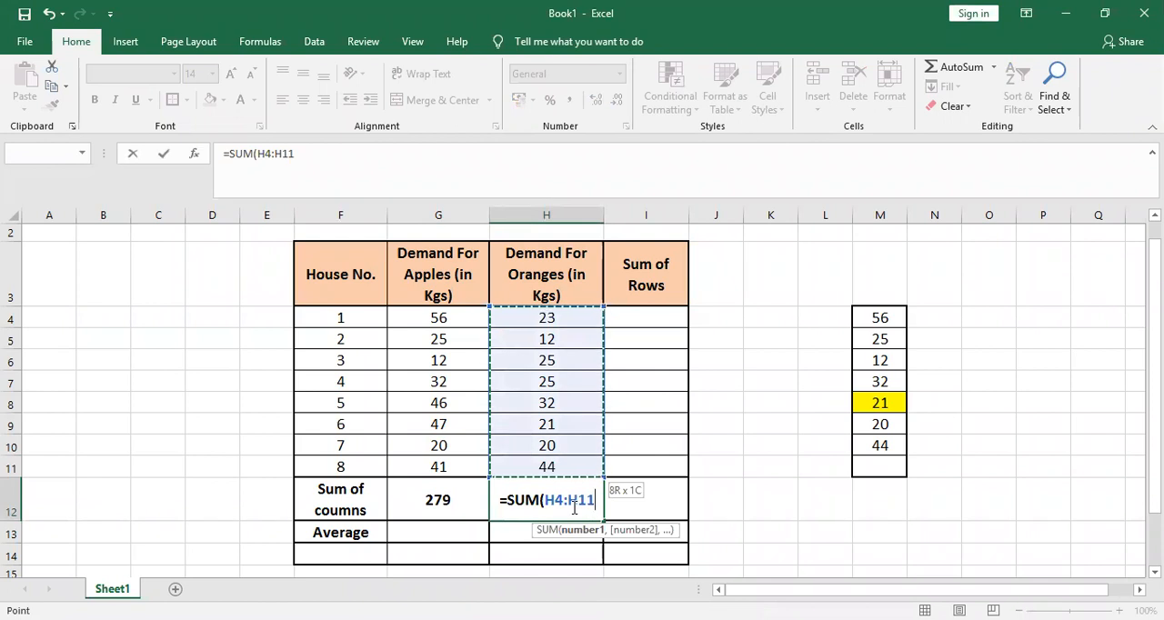
type(")")
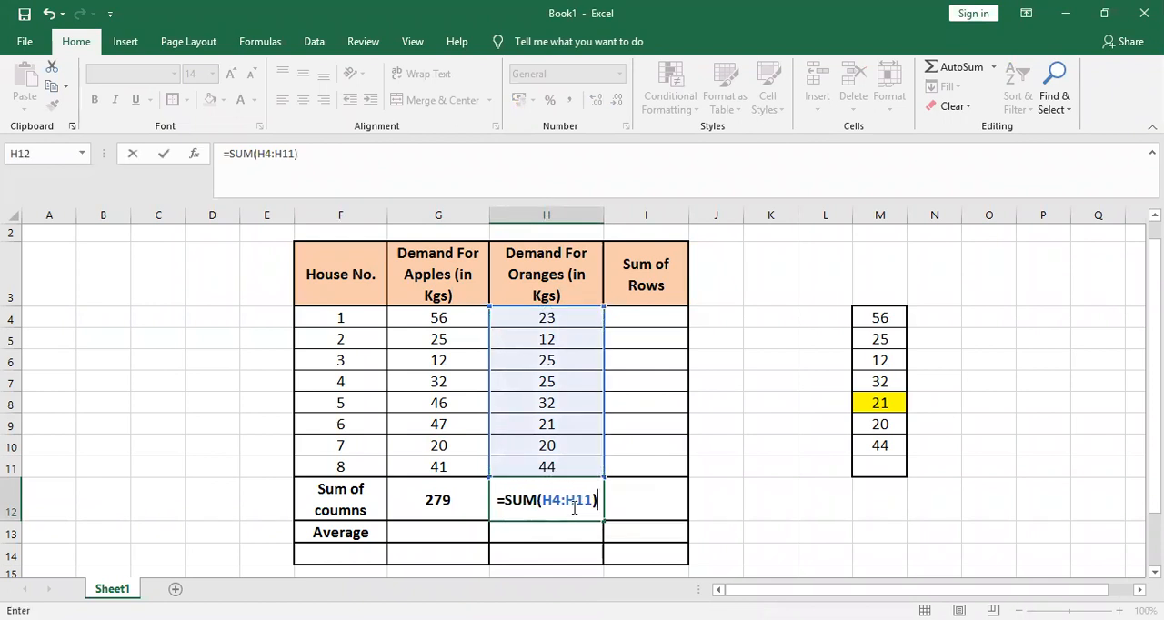
key("BackSpace")
key("BackSpace")
key("BackSpace")
key("BackSpace")
key("BackSpace")
key("BackSpace")
key("BackSpace")
key("BackSpace")
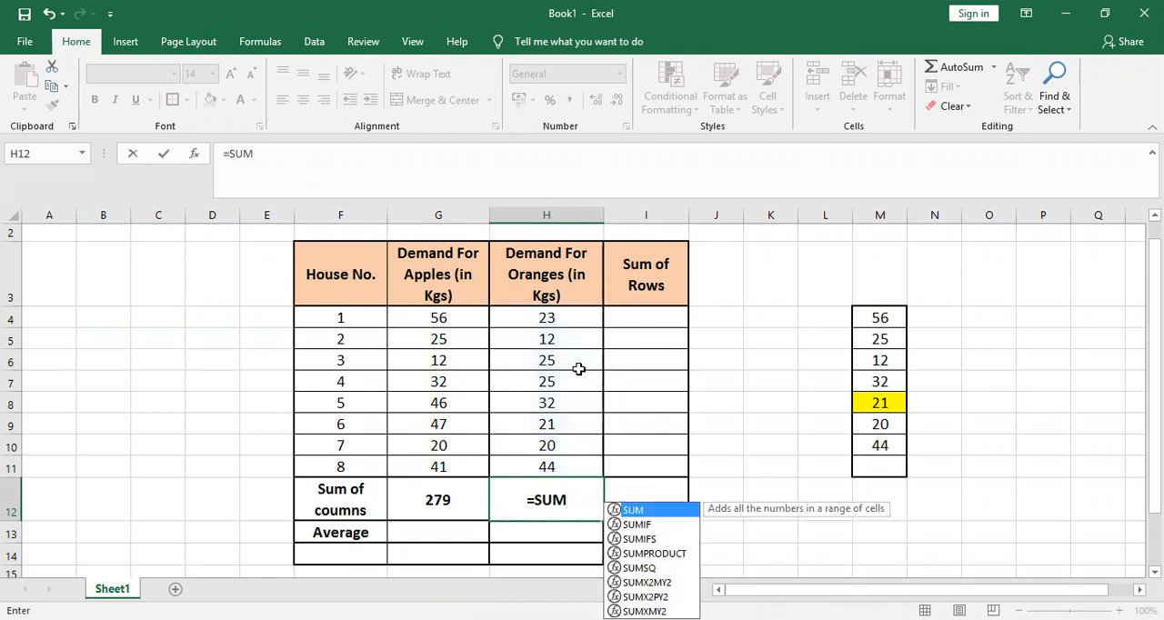
left_click_drag(558, 310, 557, 465)
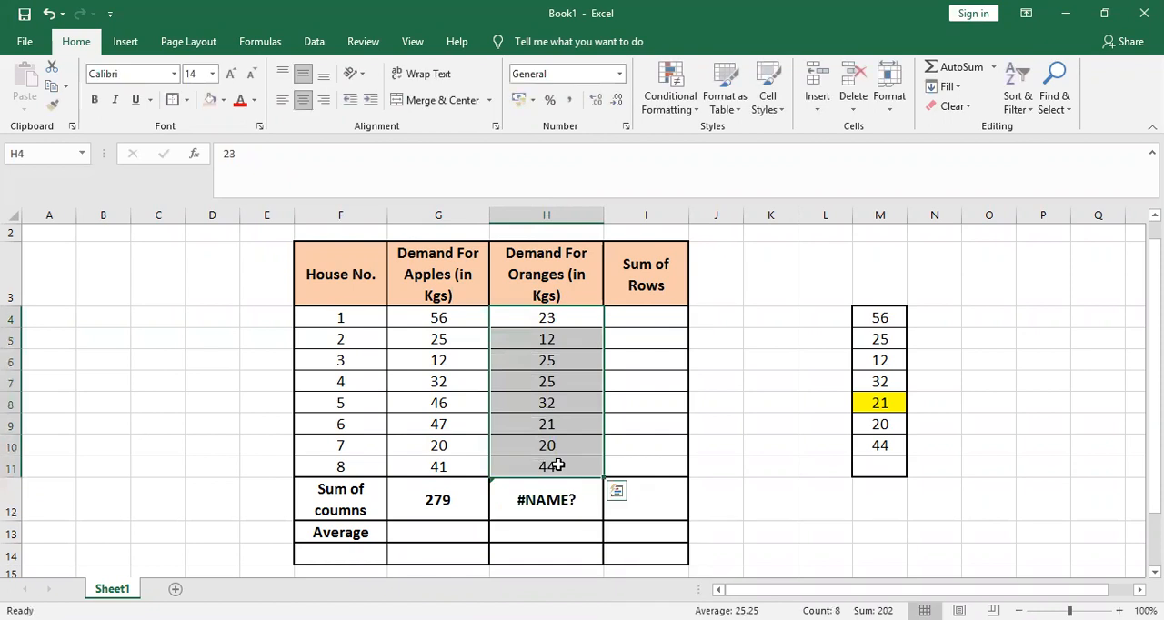
Correct the incomplete formula in H12 to =SUM(H4:H11) and enter it
left_click(550, 502)
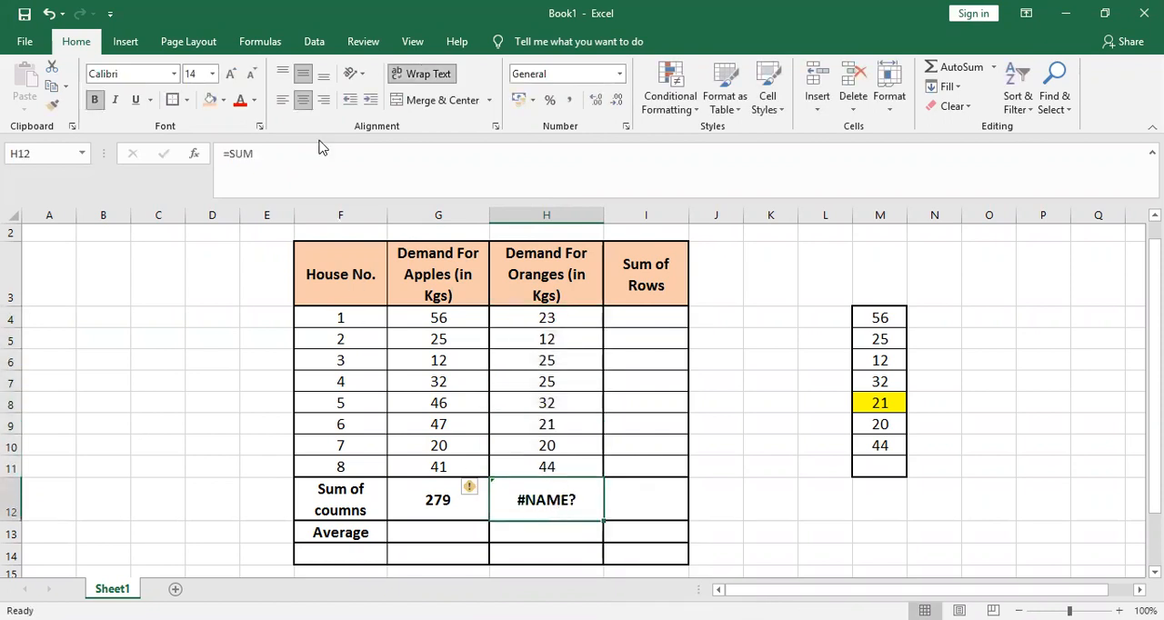
left_click(281, 155)
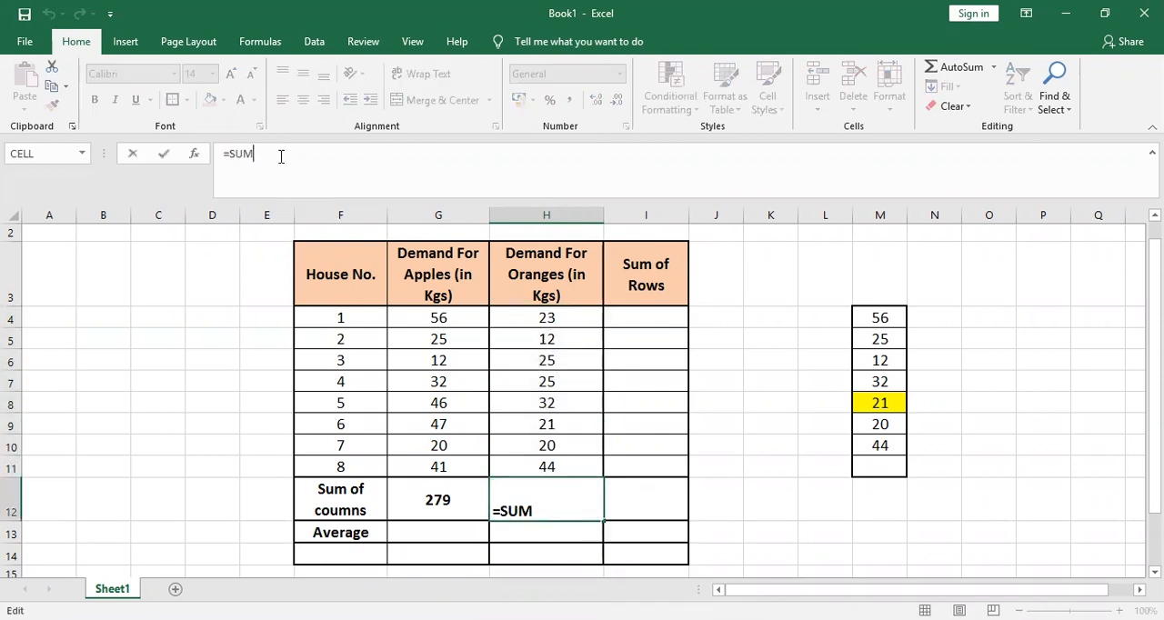
type("(")
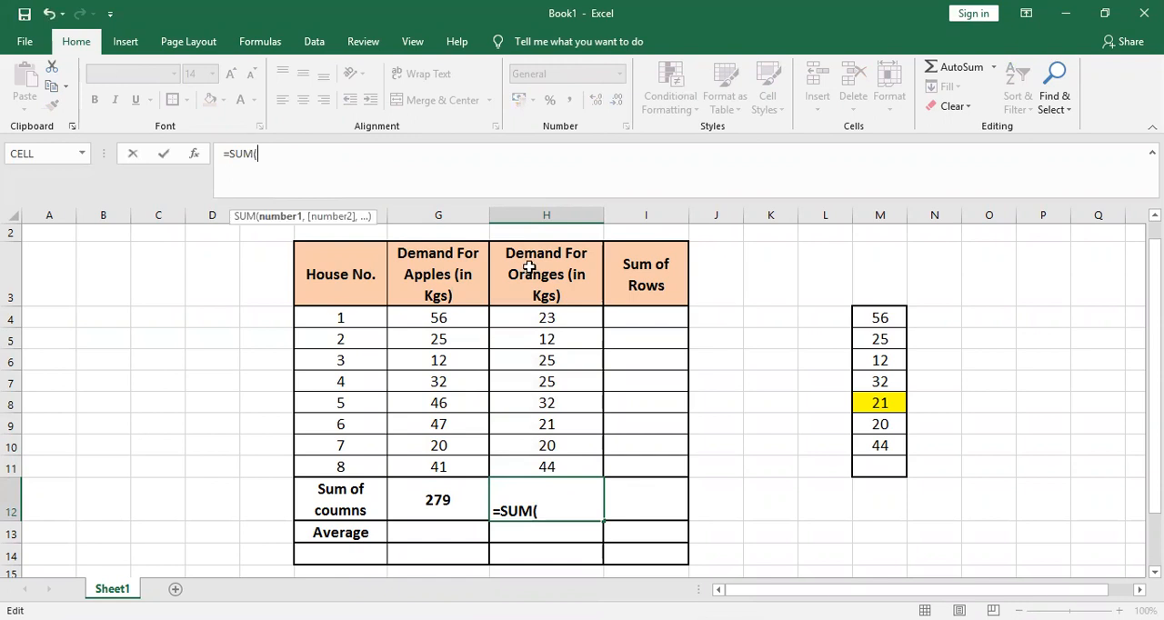
left_click(537, 315)
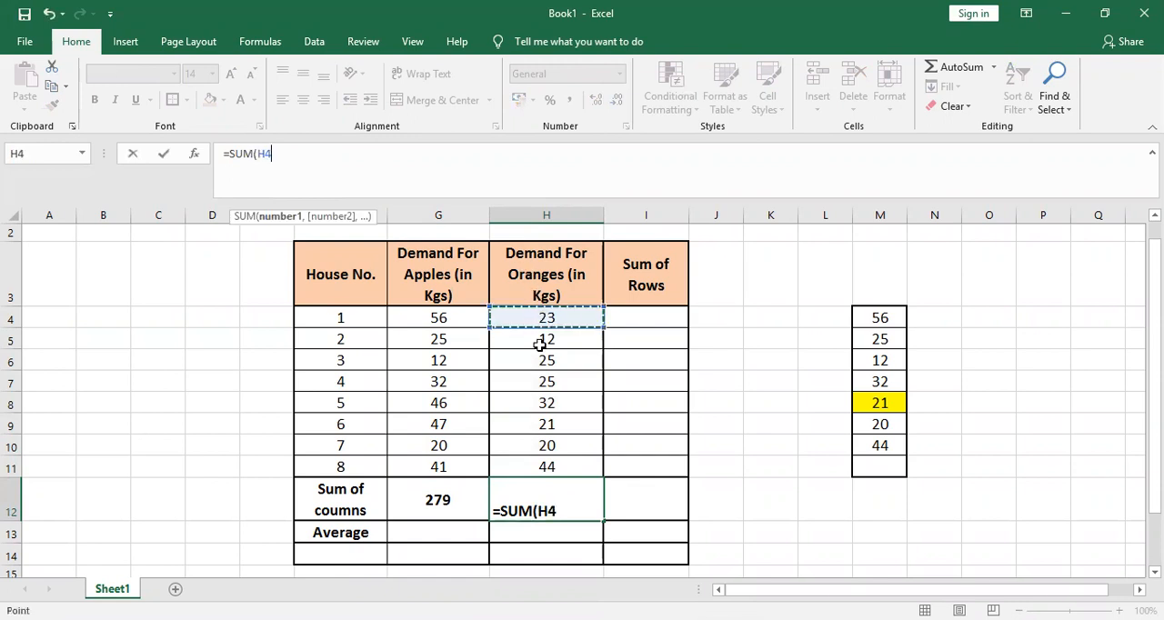
left_click(549, 464, "shift")
type(")")
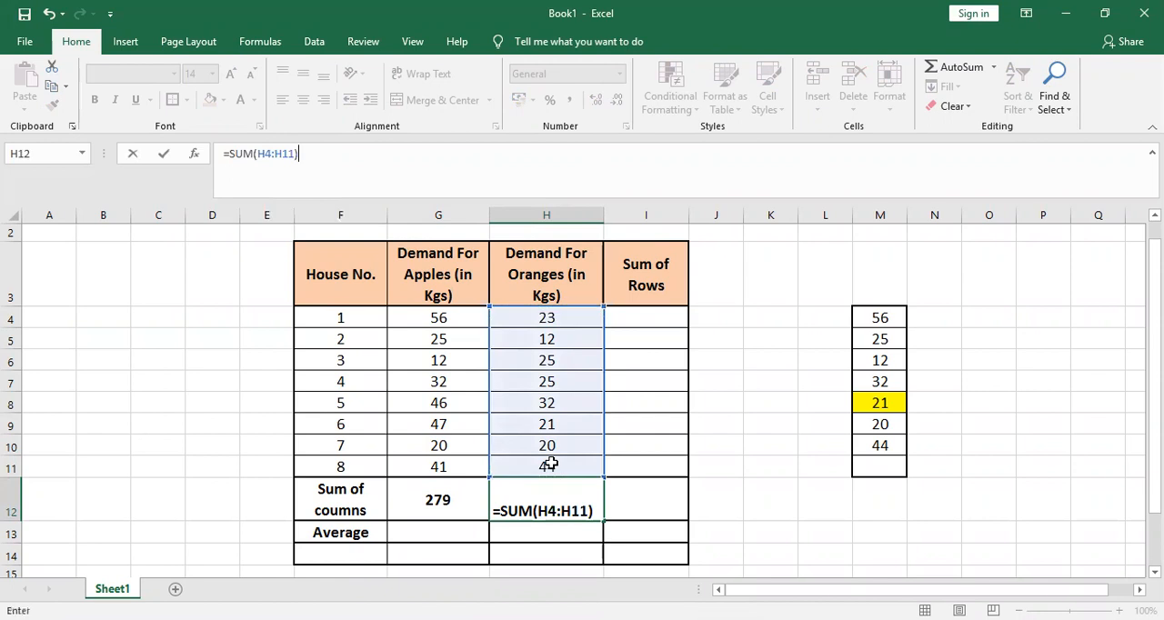
key("Return")
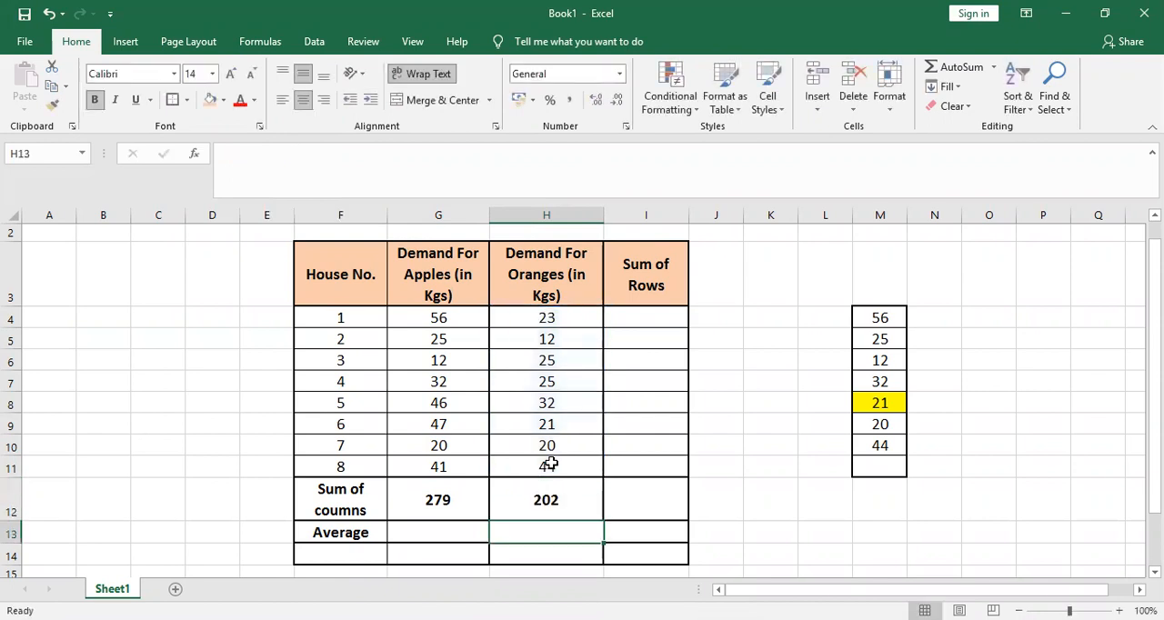
Select the oranges values H4:H11 to check their automatic sum against the H12 total
left_click_drag(535, 316, 534, 464)
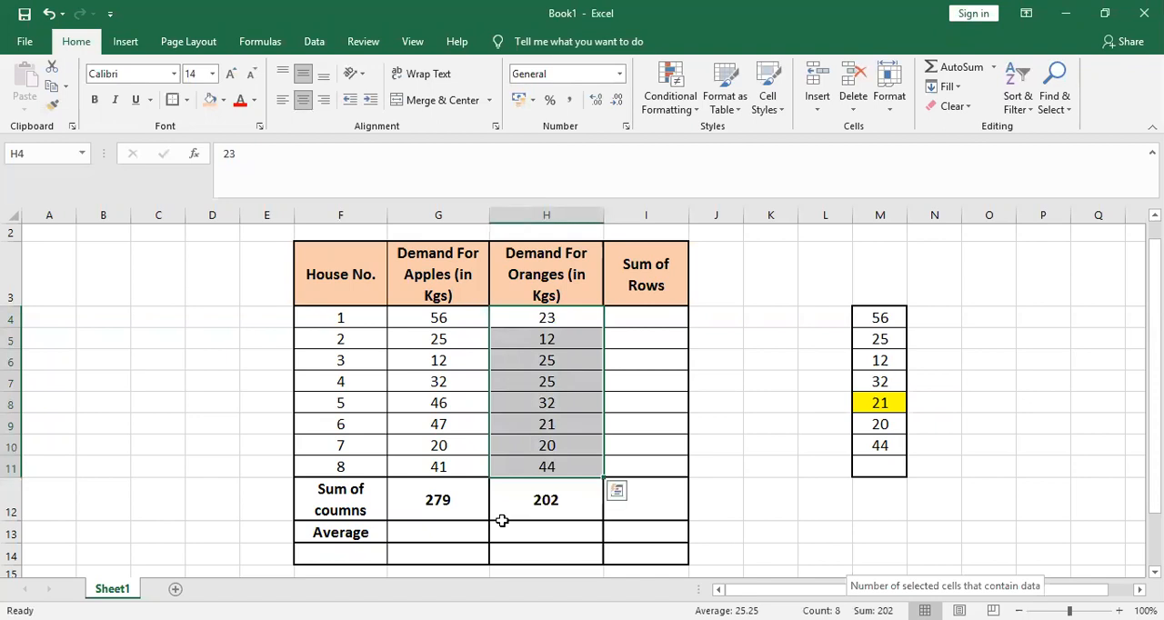
Begin a formula in cell I4, the row total for House No. 1
left_click(652, 320)
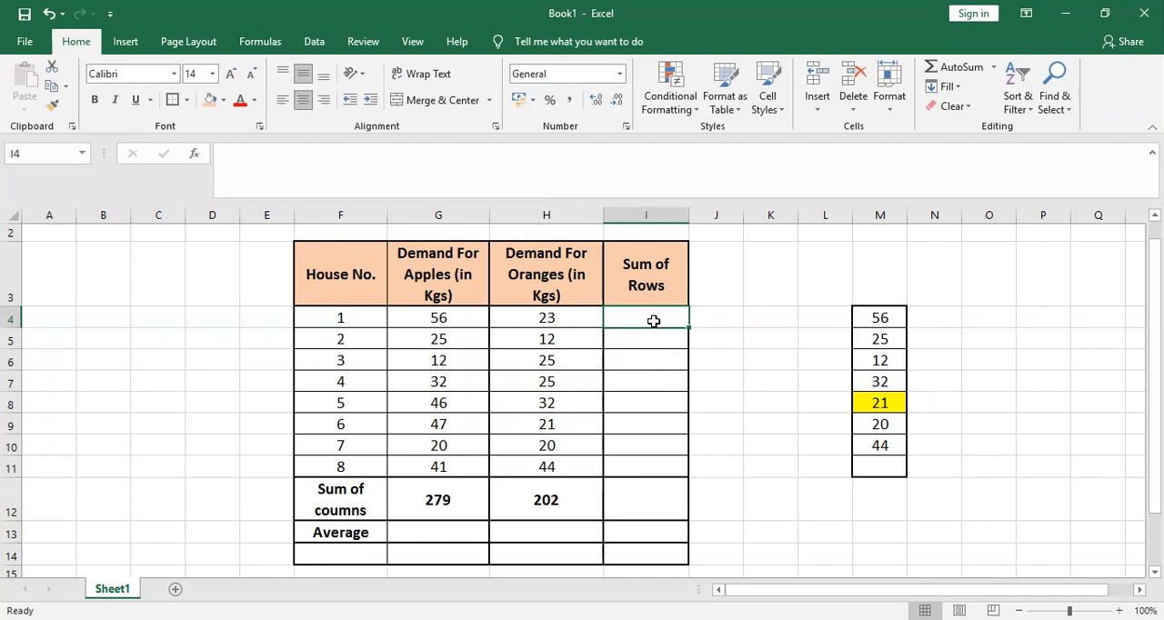
type("=")
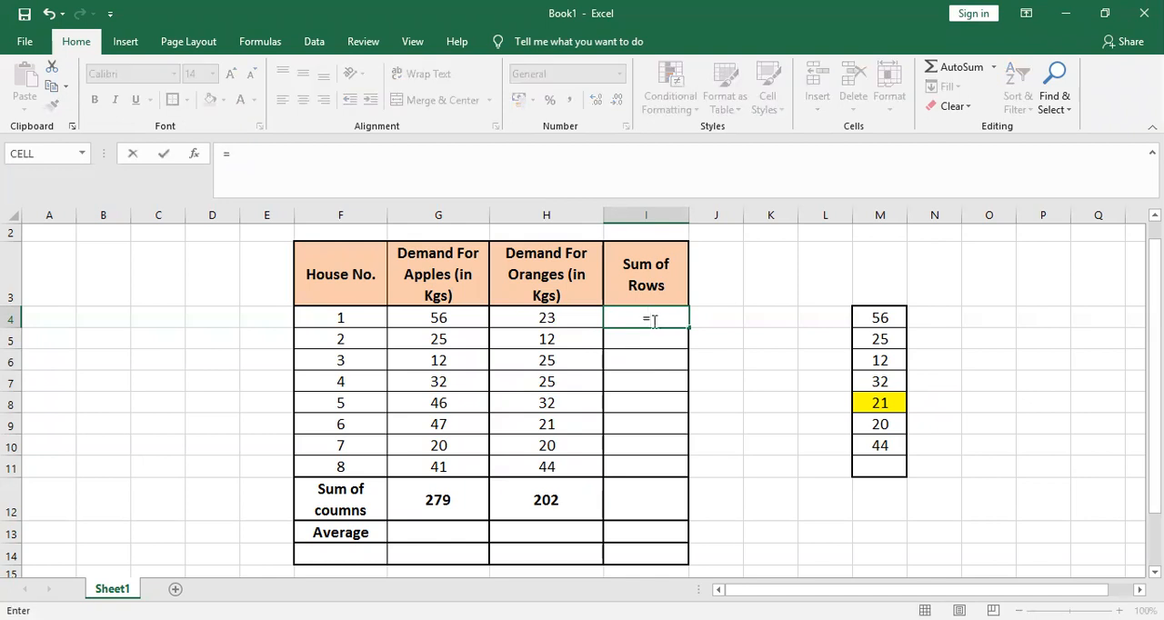
key("Left")
key("Left")
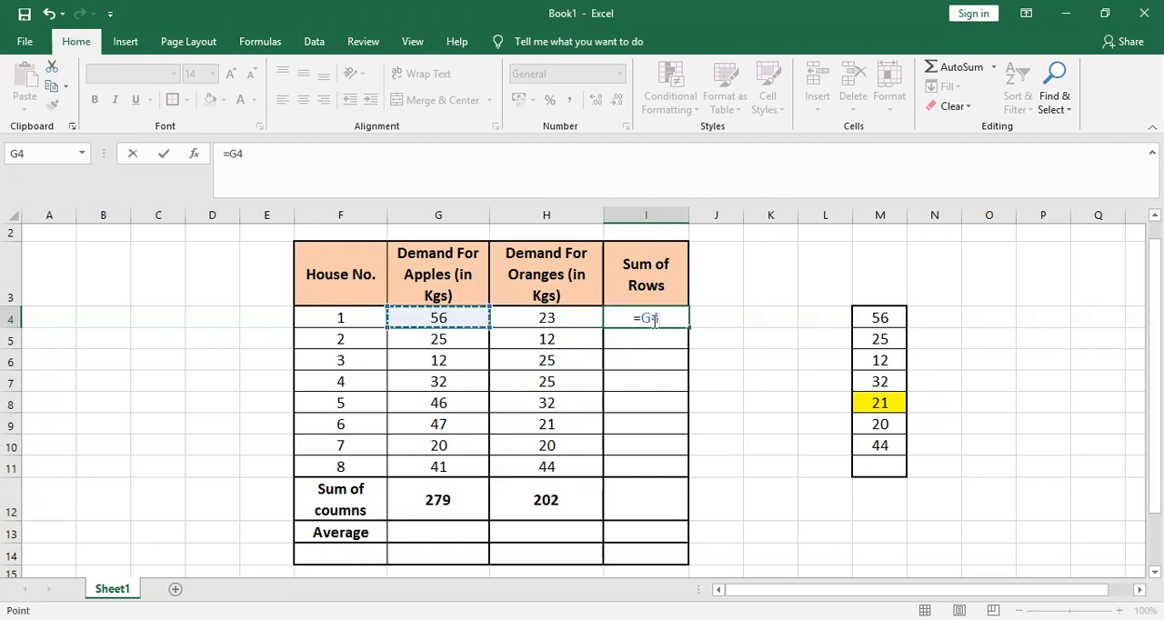
key("Right")
key("BackSpace")
key("BackSpace")
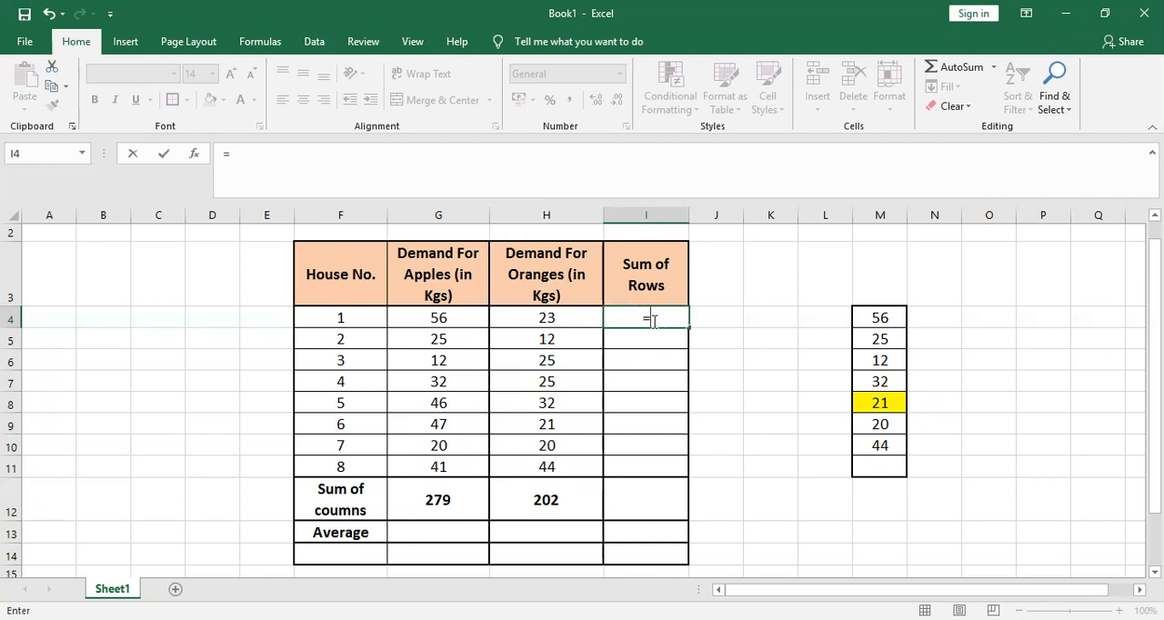
Complete the I4 formula as =SUM(G4,H4), adding the apples and oranges demand as two separate arguments, and enter it
type("SUM(")
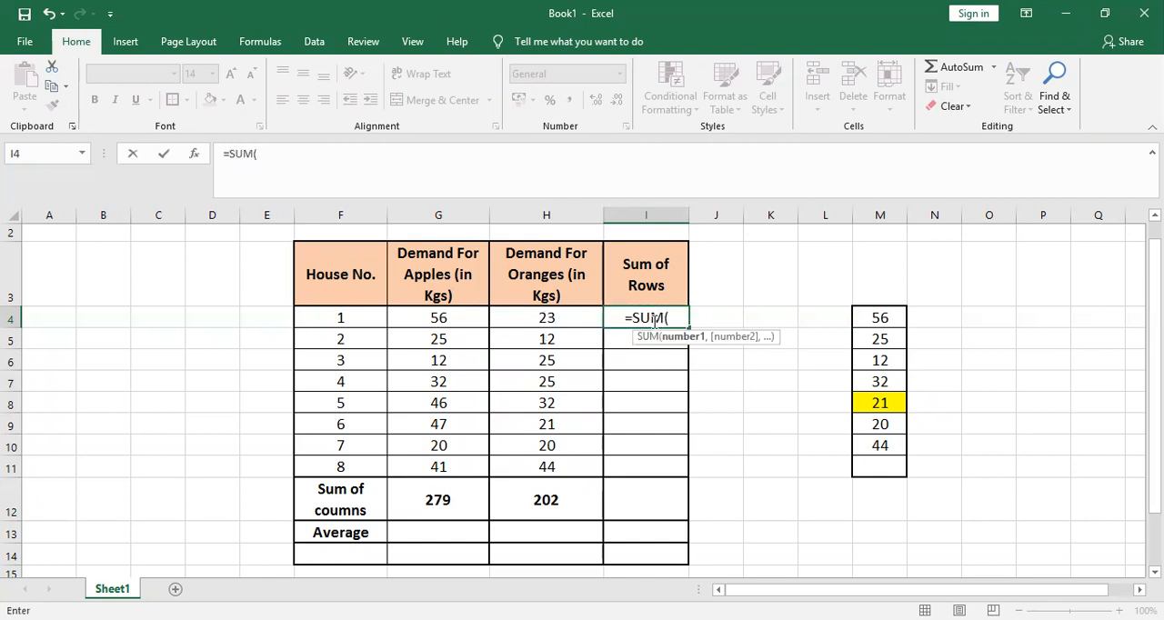
key("Left")
key("Left")
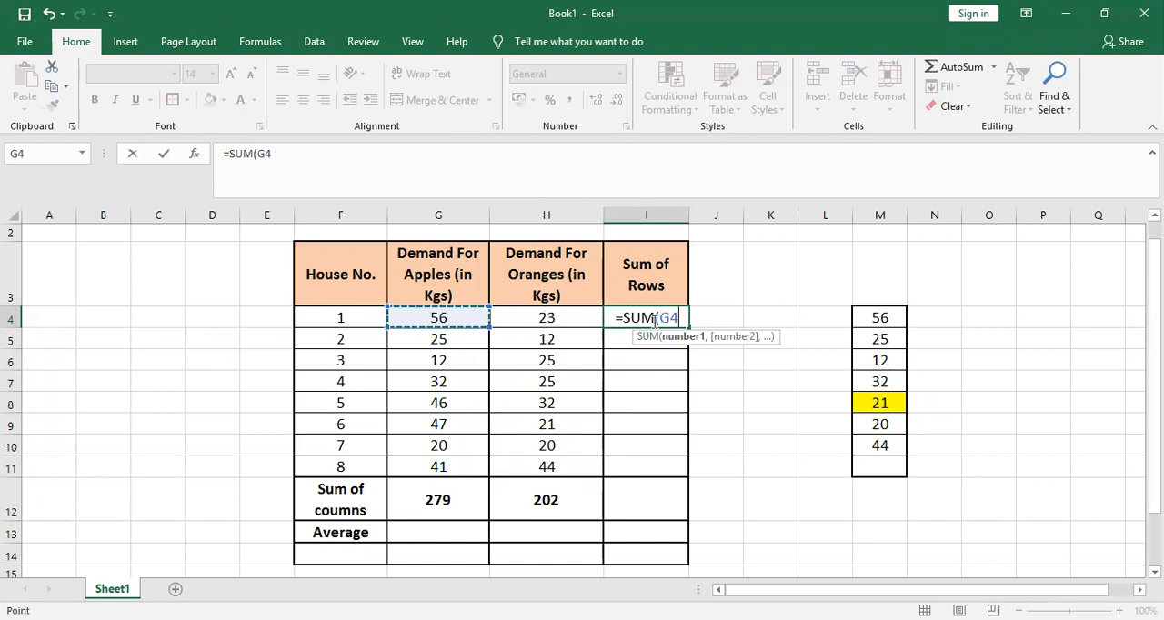
type(",")
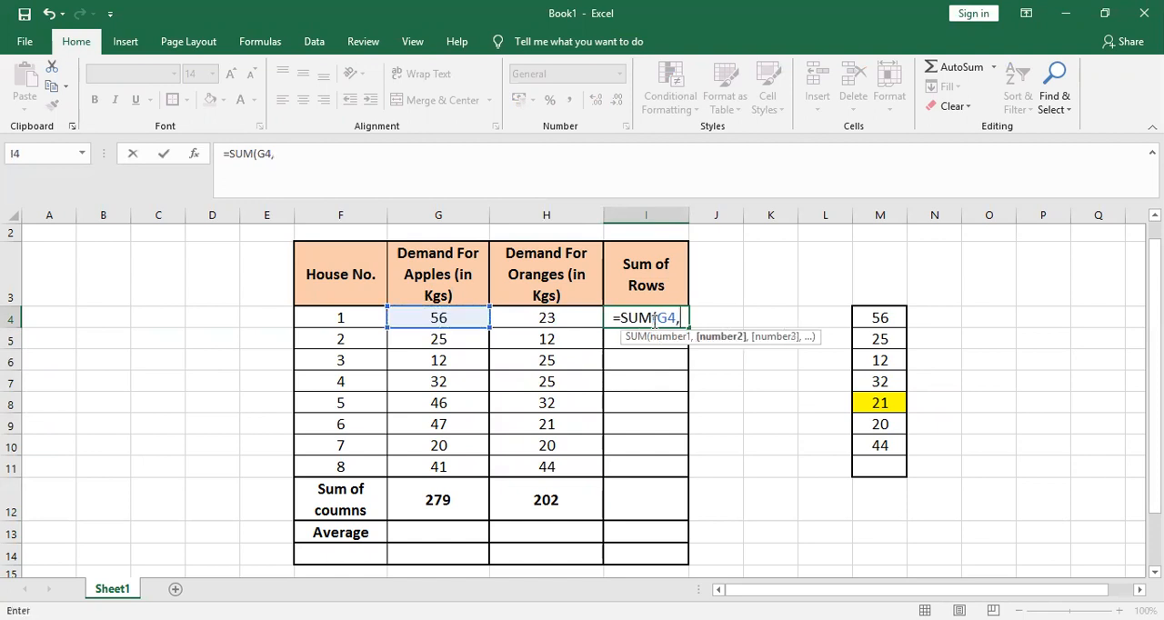
left_click(655, 319)
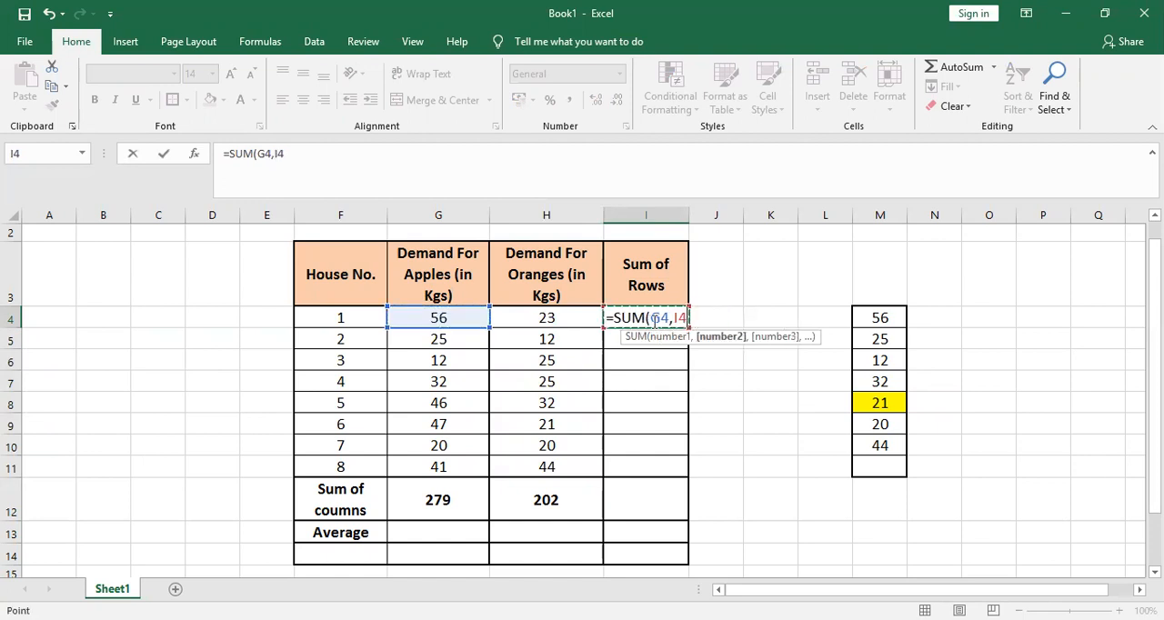
key("Left")
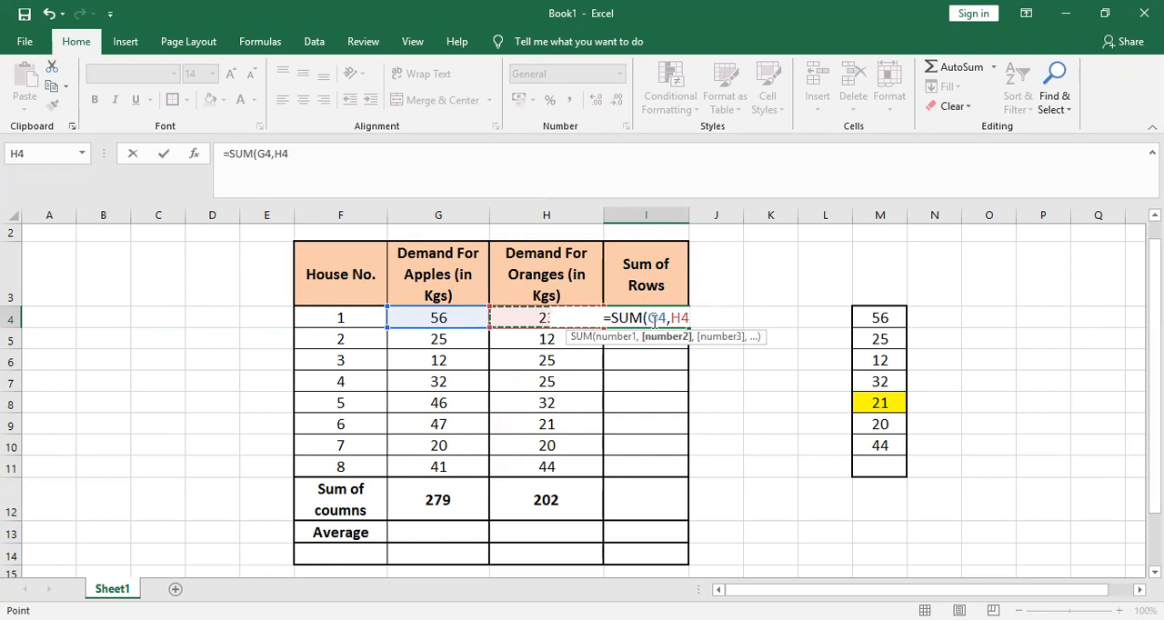
type(")")
key("Return")
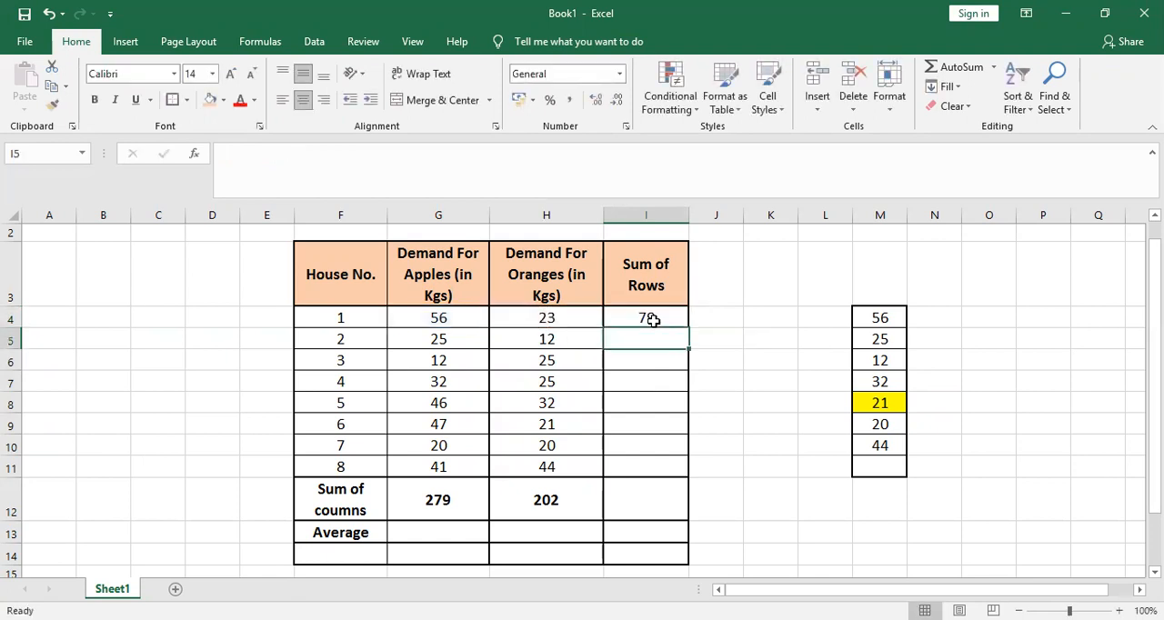
Enter =SUM(G5:H5) in cell I5 to total the House No. 2 row with a cell range
type("=")
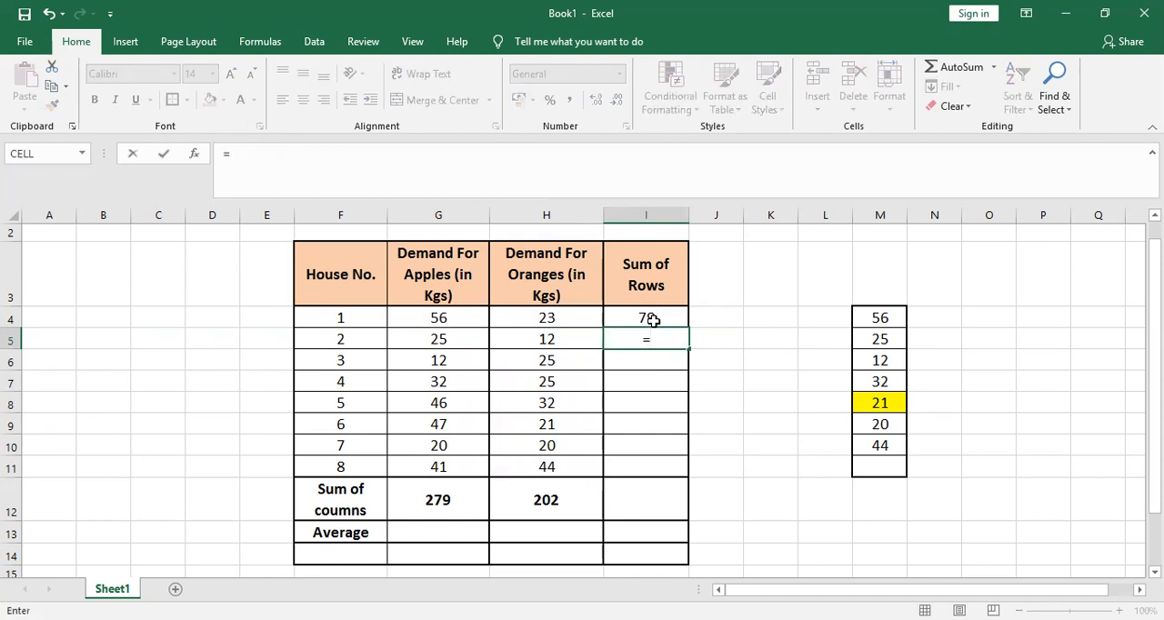
type("sum")
key("Tab")
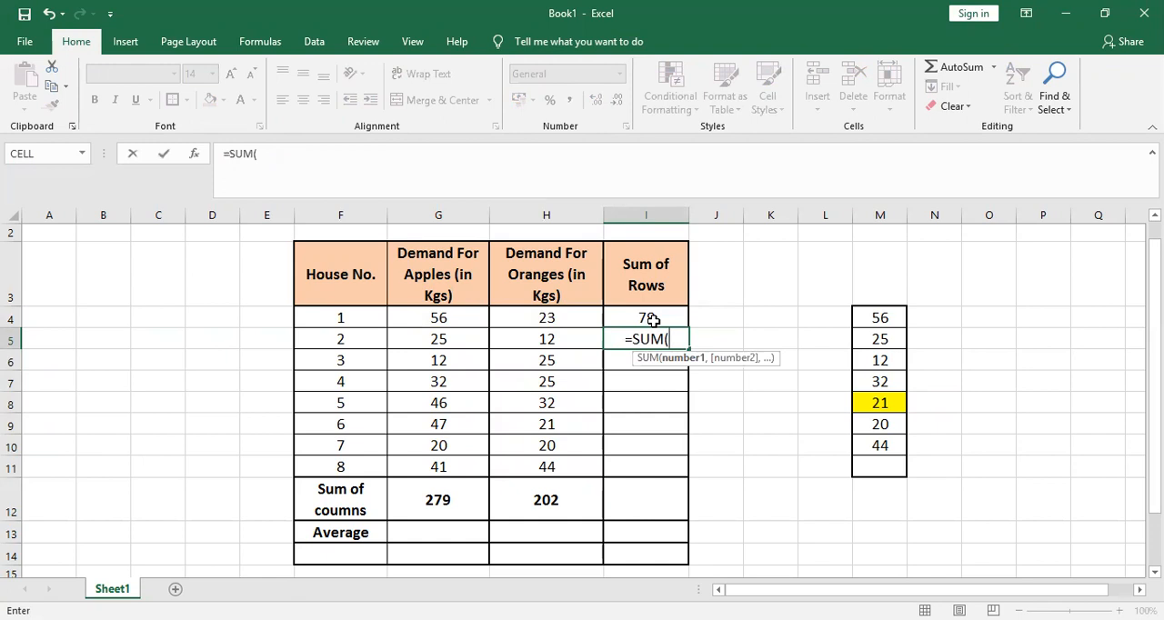
key("Left")
key("Left")
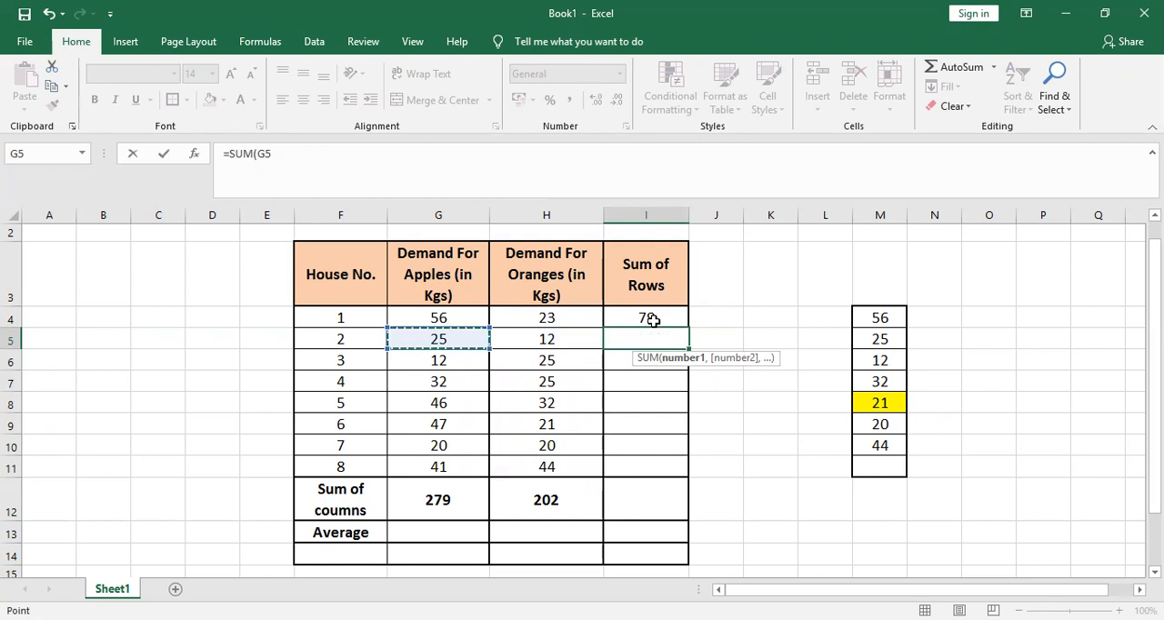
key("shift+Right")
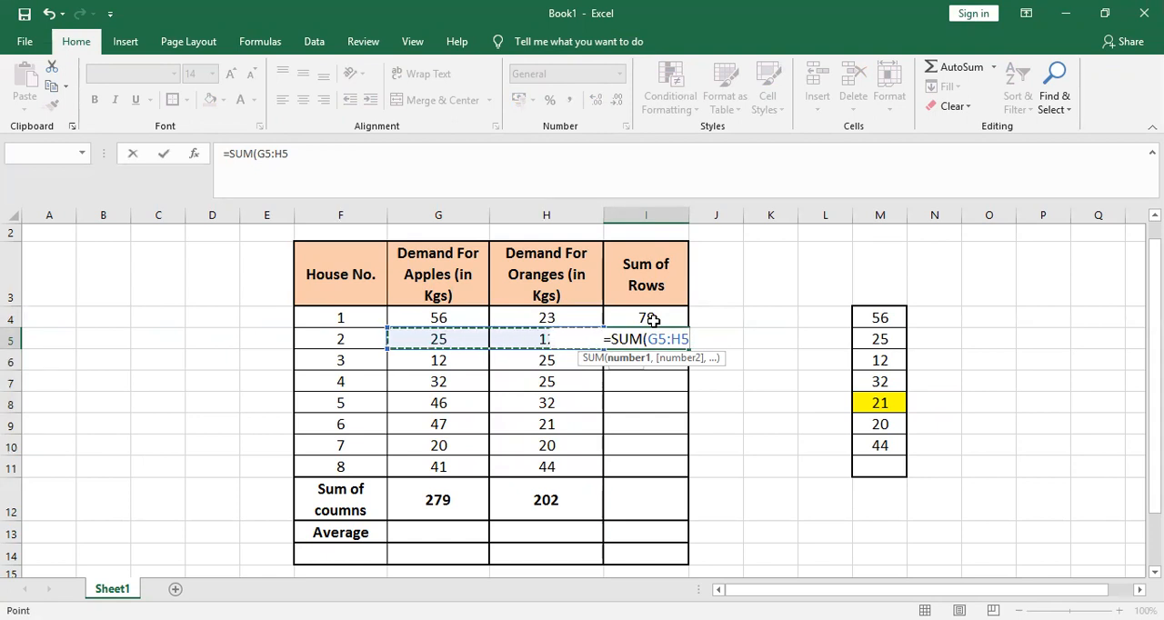
type(")")
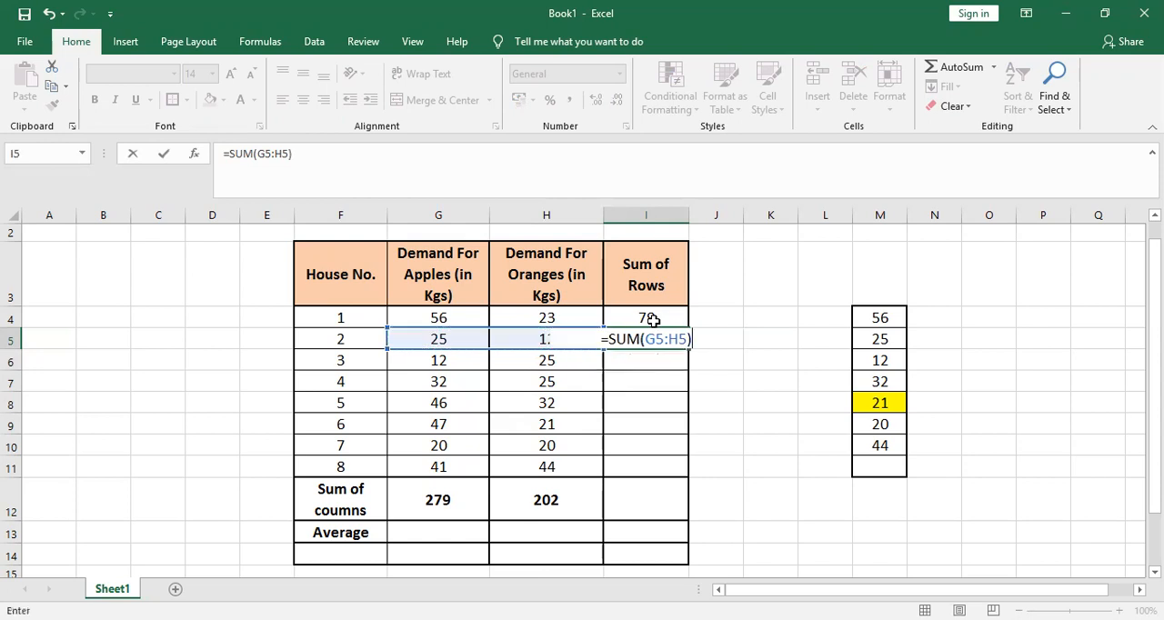
key("Return")
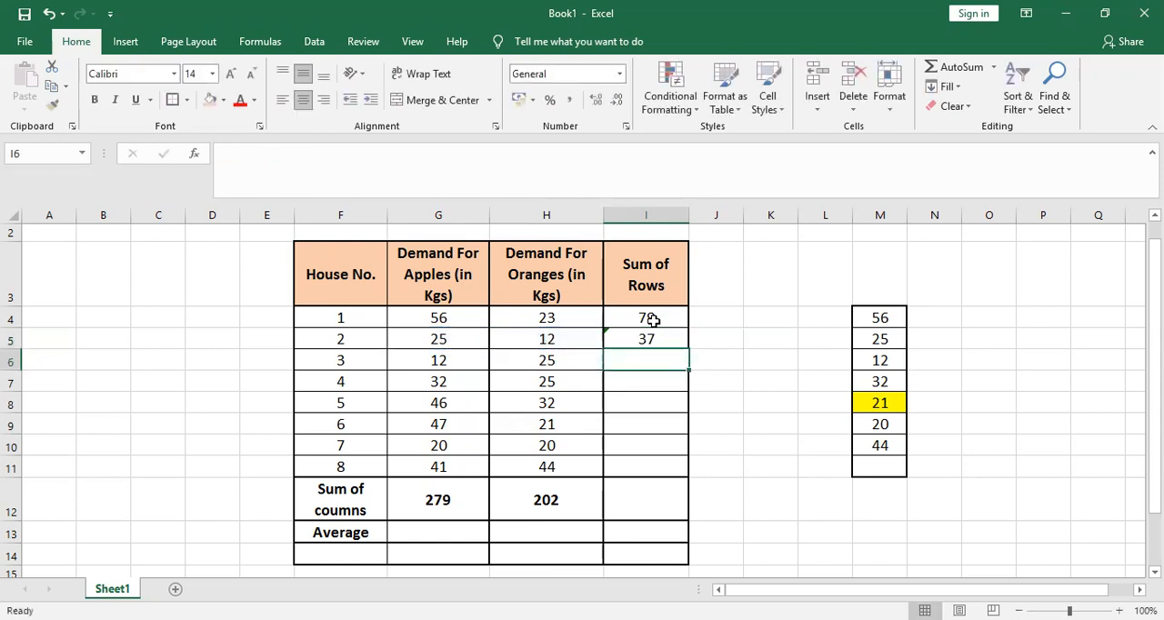
Clear the formula in I5 and fill the I4 formula down through I11
left_click(645, 336)
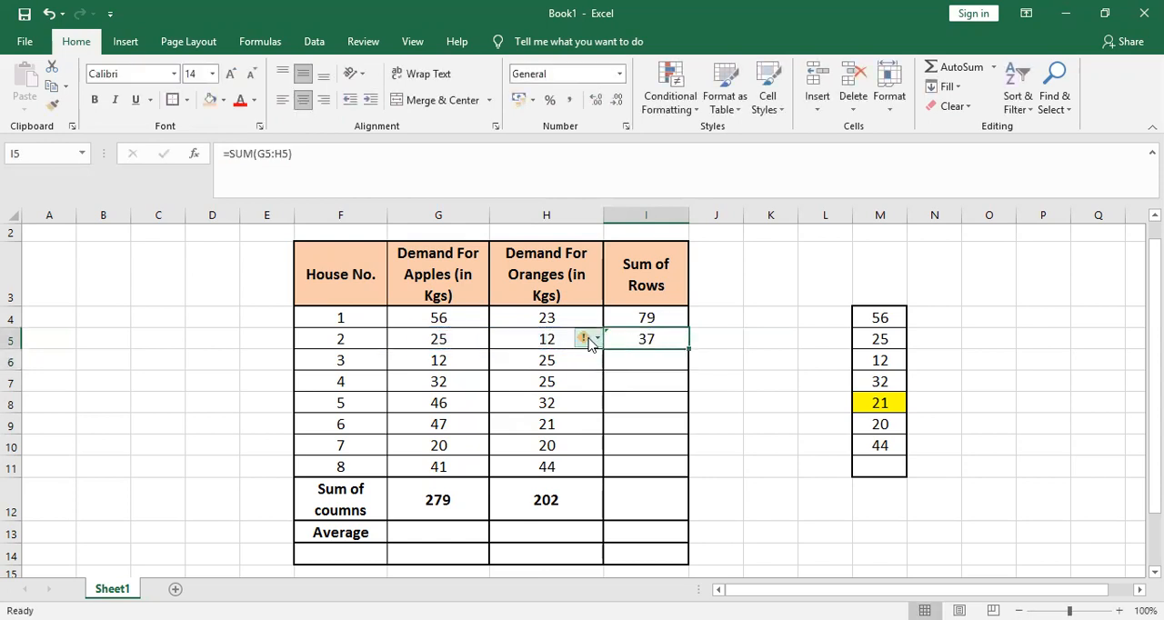
mouse_move(587, 342)
key("Delete")
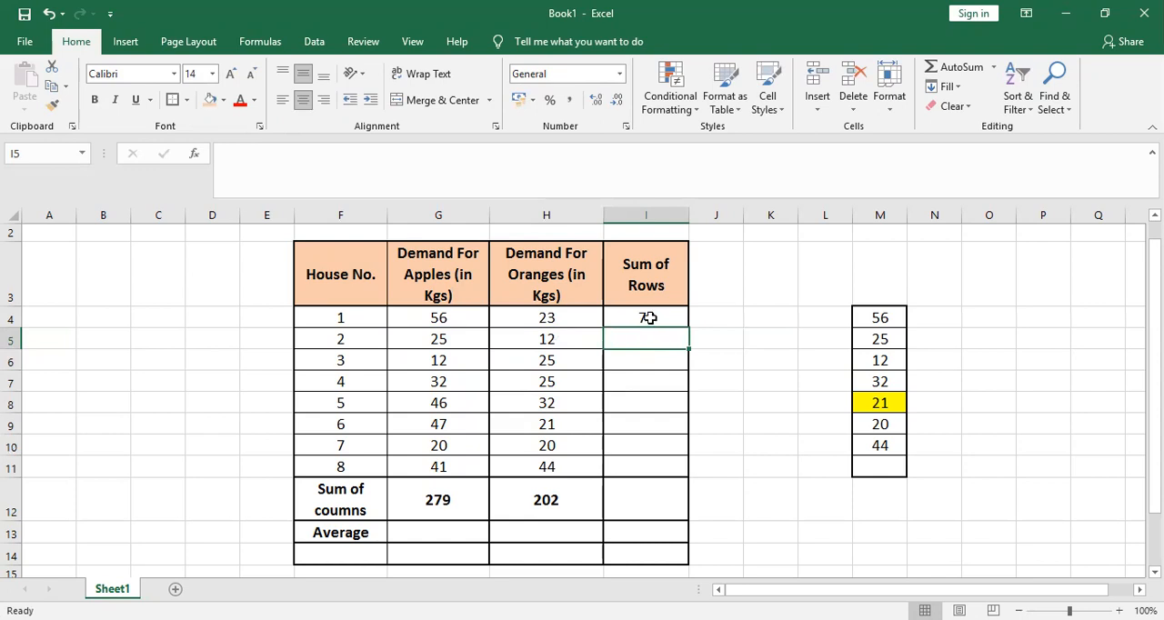
left_click(649, 317)
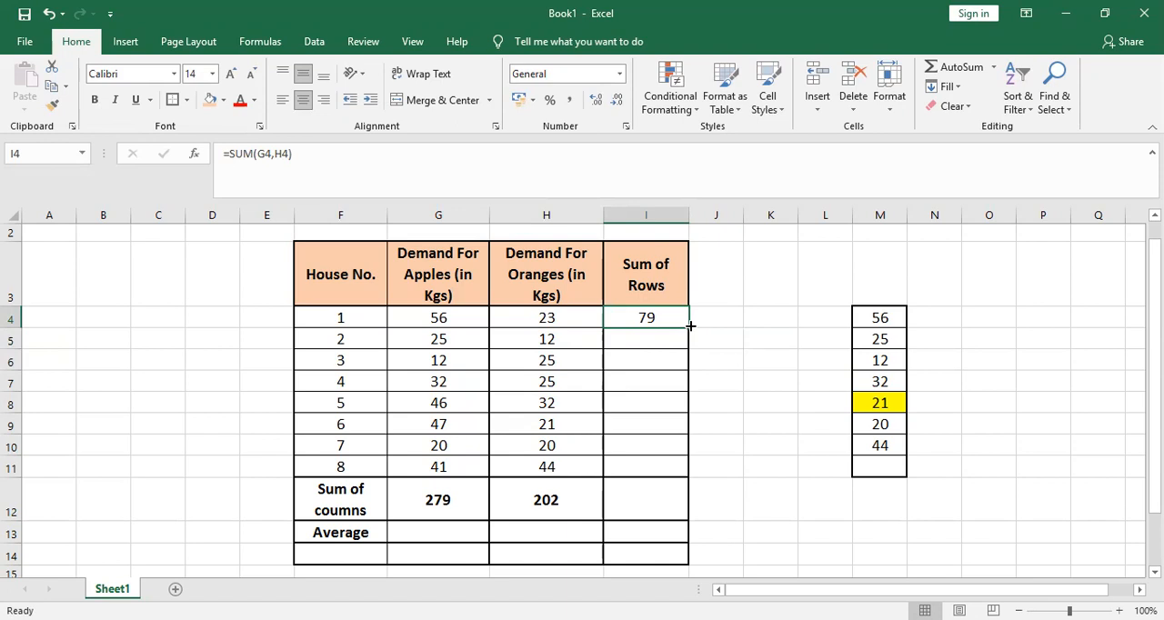
left_click_drag(690, 326, 688, 468)
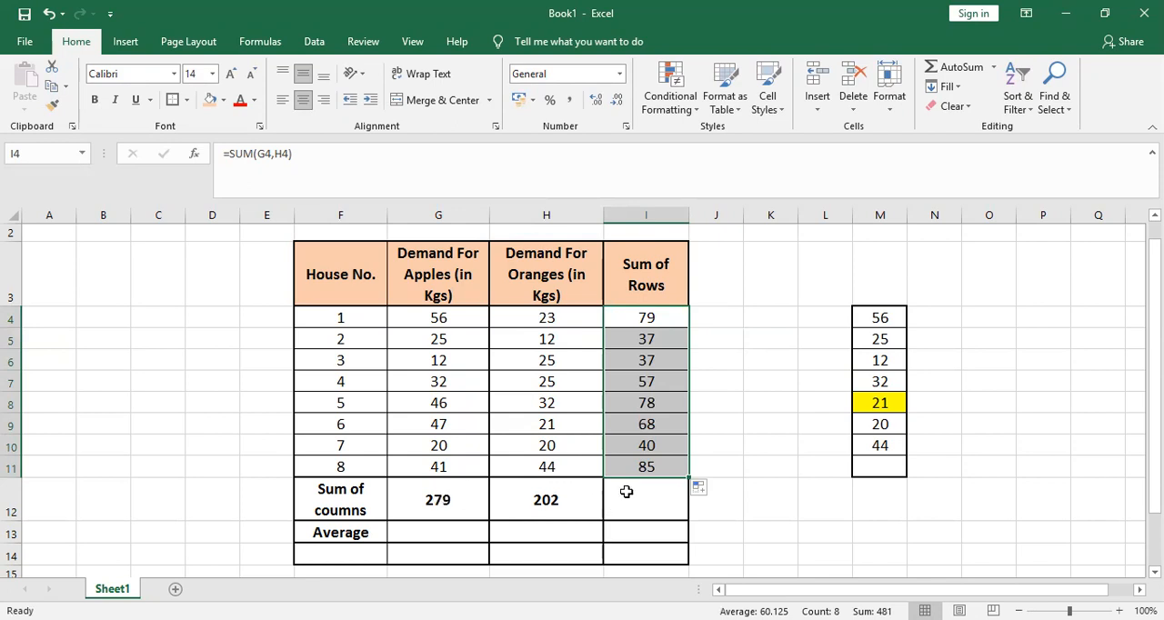
Examine the filled formulas in the Sum of Rows column, comparing the cell references from row to row
left_click(646, 342)
key("Down")
key("Down")
key("Down")
key("Down")
key("Down")
key("Down")
key("Up")
key("Up")
key("Up")
key("Up")
key("Up")
key("Up")
key("Up")
key("Up")
key("Down")
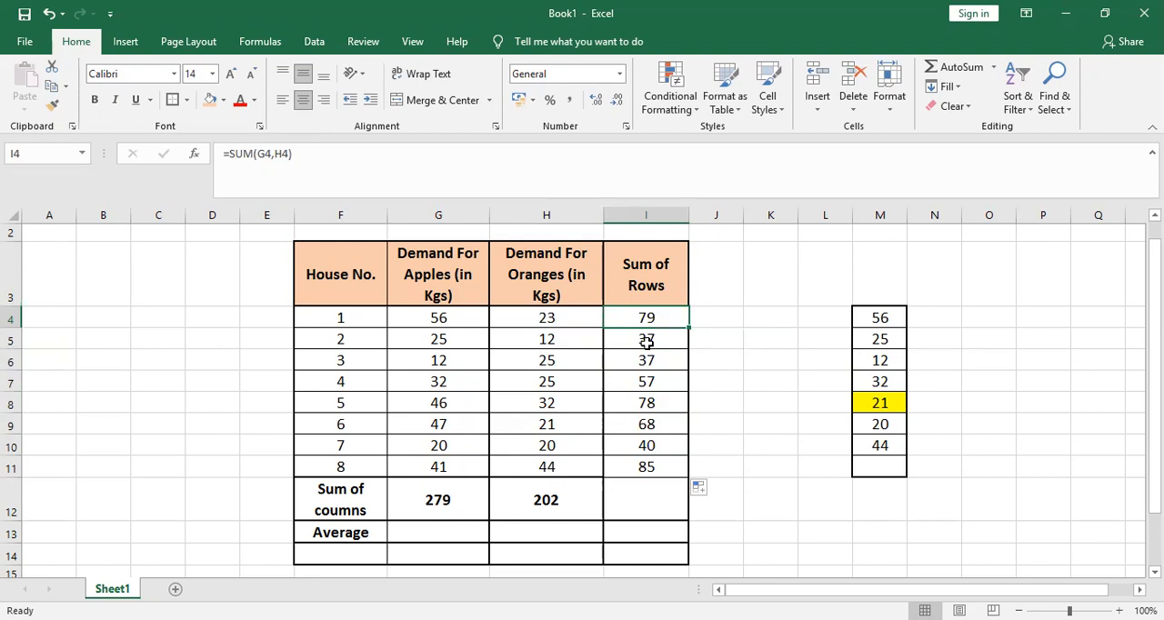
key("Down")
key("Down")
key("Down")
key("Down")
key("Down")
key("Down")
key("Down")
key("Down")
key("Up")
key("Up")
key("Up")
key("Up")
key("Up")
key("Up")
key("Up")
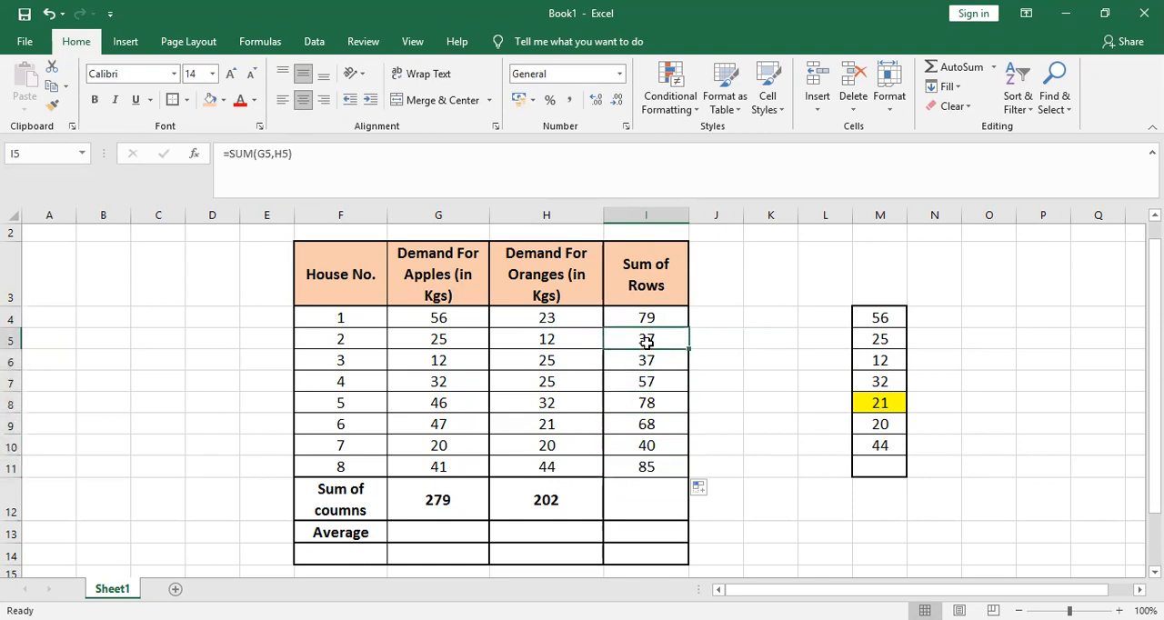
Clear the filled row totals in I5:I11
key("shift+Down")
key("shift+Down")
key("shift+Down")
key("shift+Down")
key("shift+Down")
key("shift+Down")
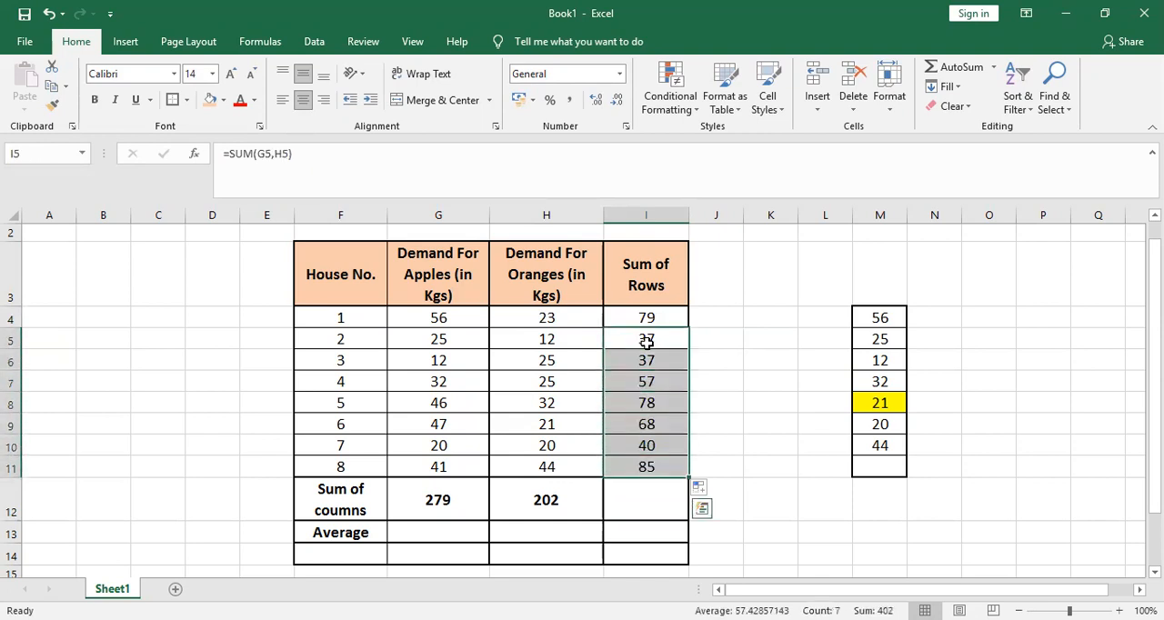
key("Delete")
Copy the I4 row-total formula, paste it into I5:I11 and end the copy mode
key("Up")
key("Up")
key("Down")
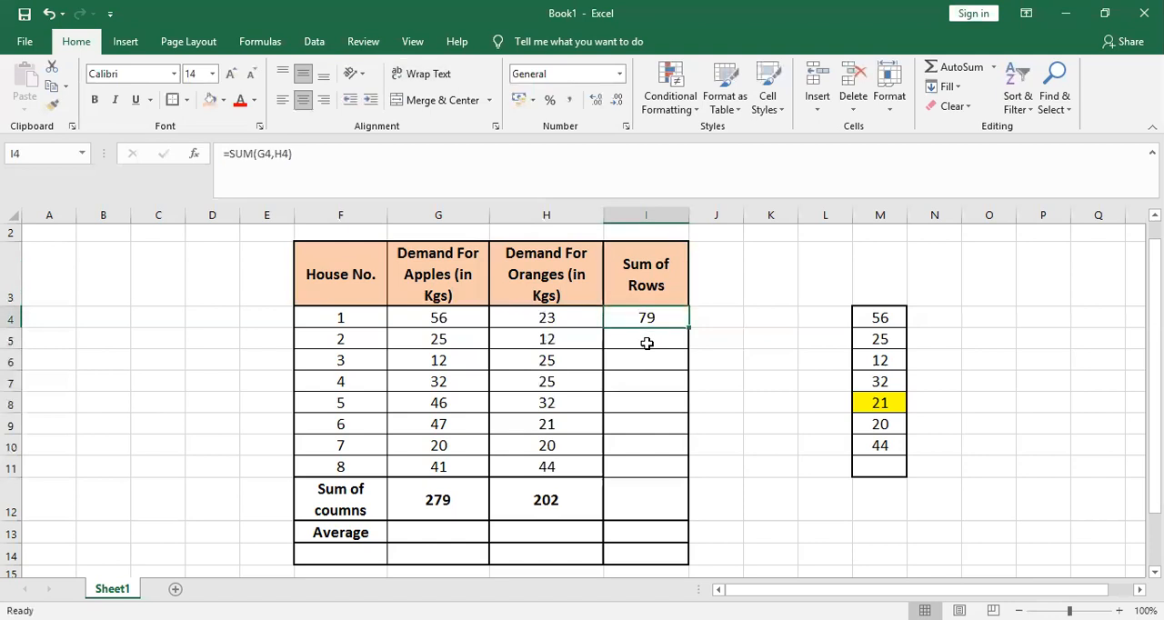
key("ctrl+c")
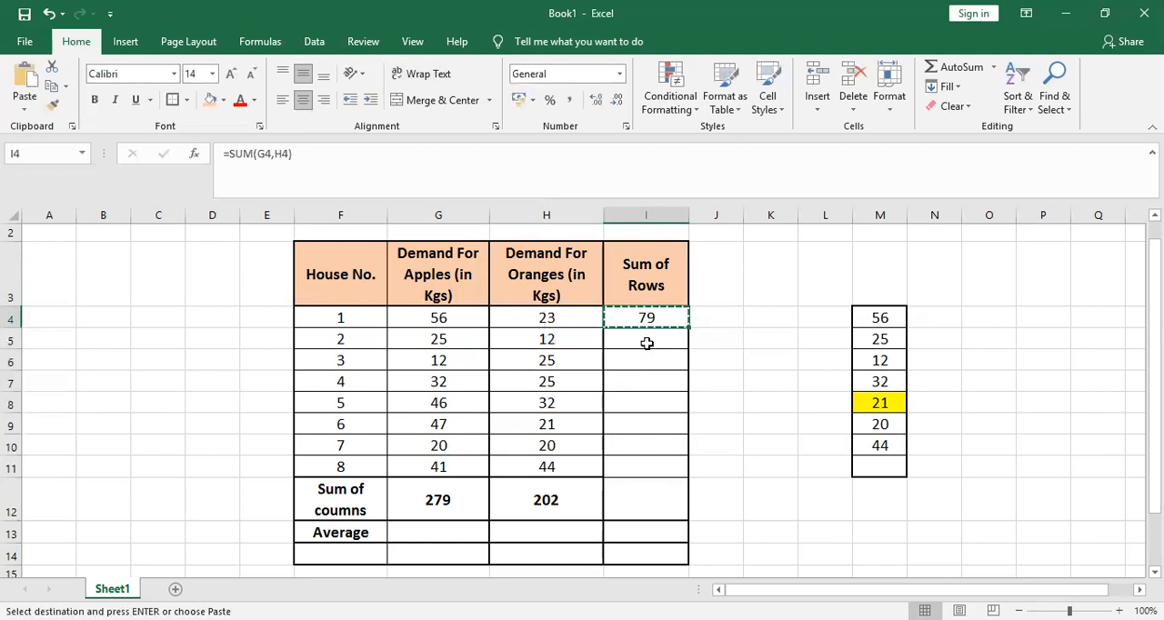
key("Down")
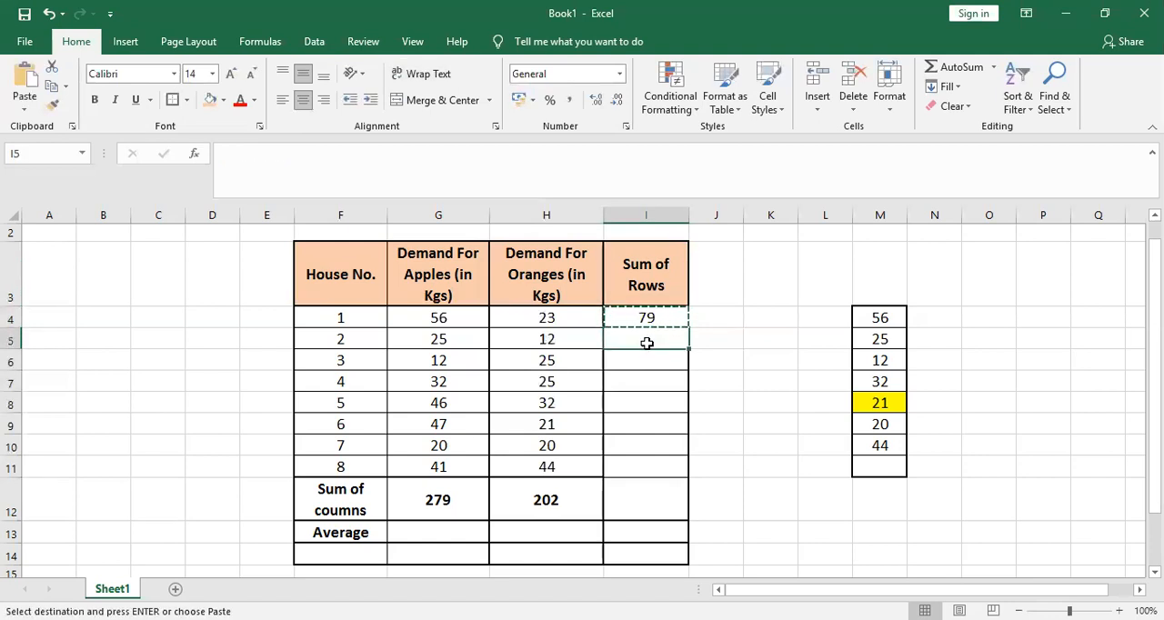
key("shift+Down")
key("shift+Down")
key("shift+Down")
key("shift+Down")
key("shift+Down")
key("shift+Down")
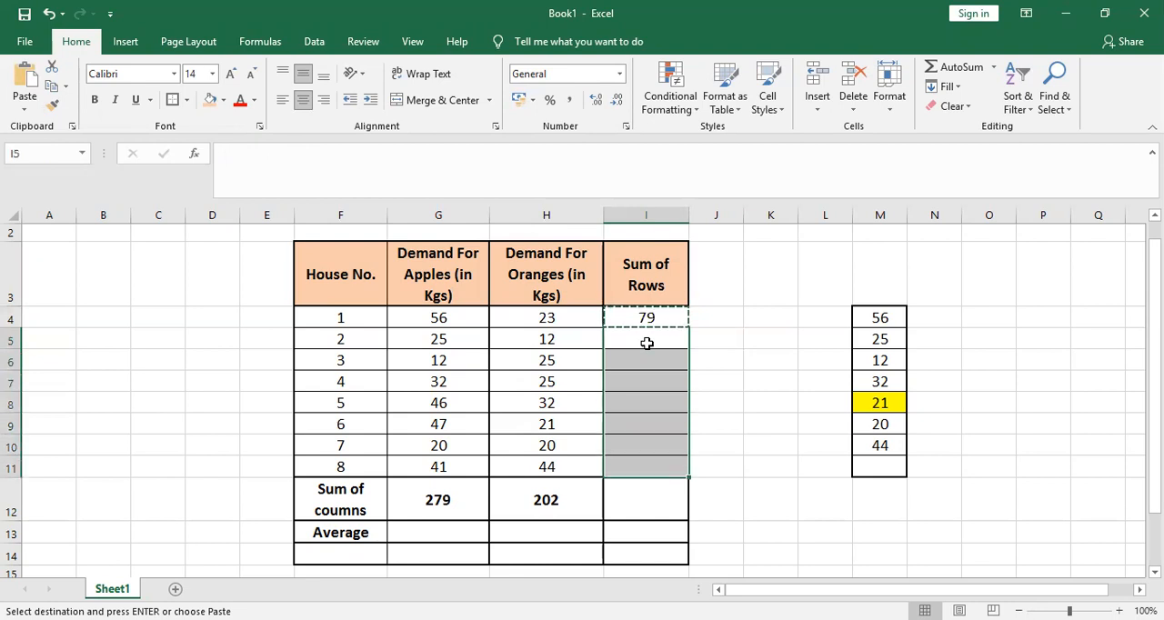
key("ctrl+v")
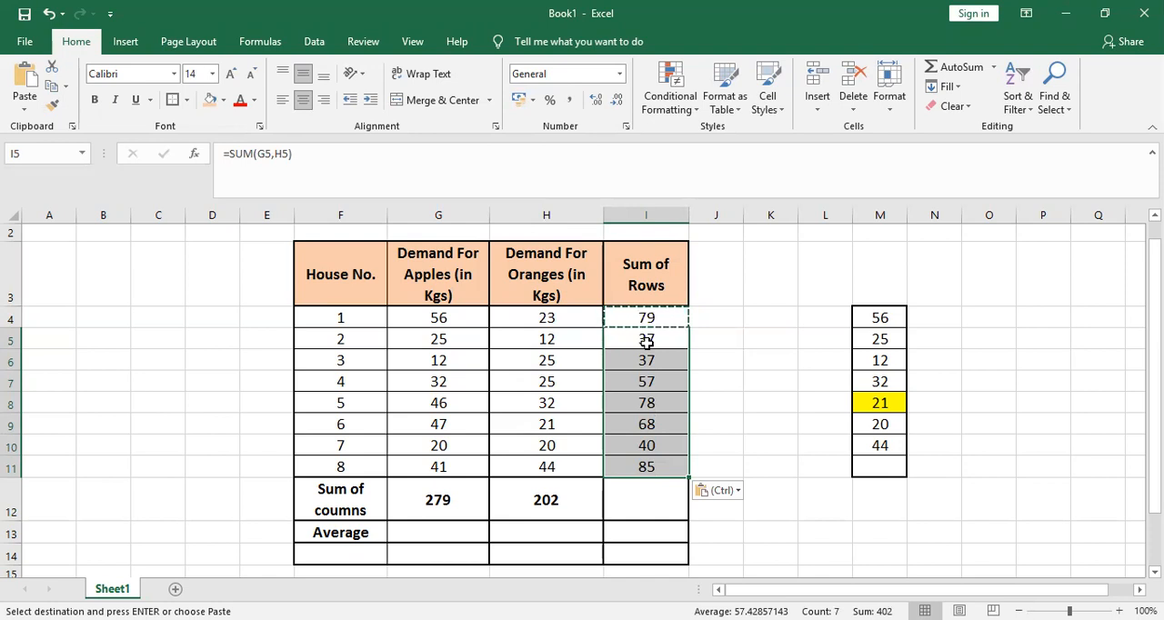
left_click(649, 317)
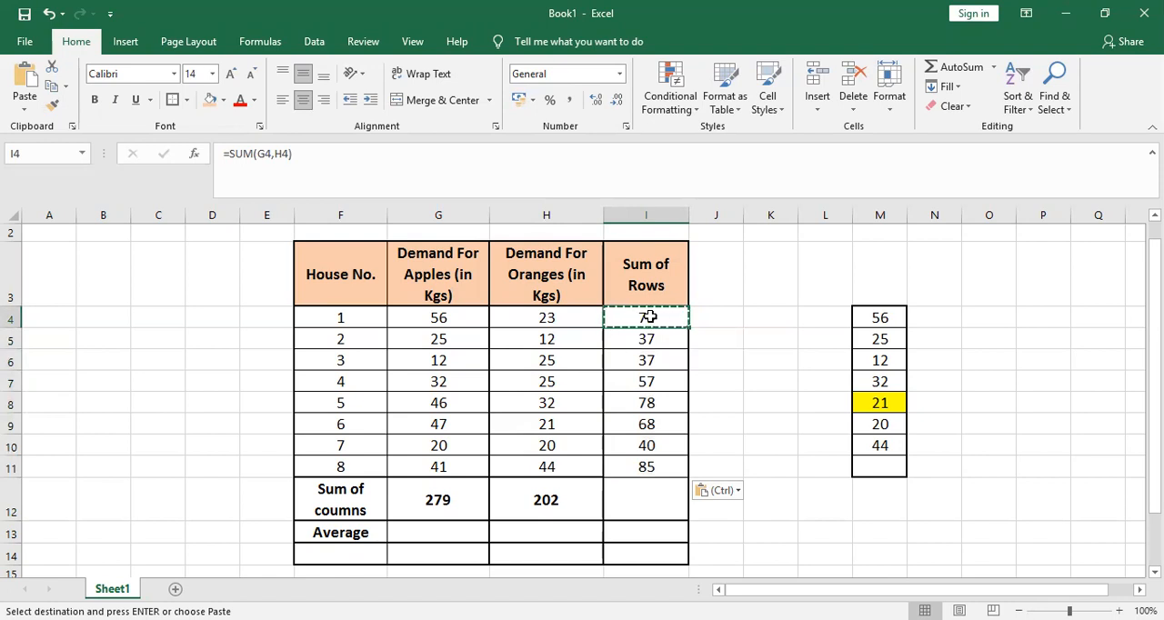
key("Escape")
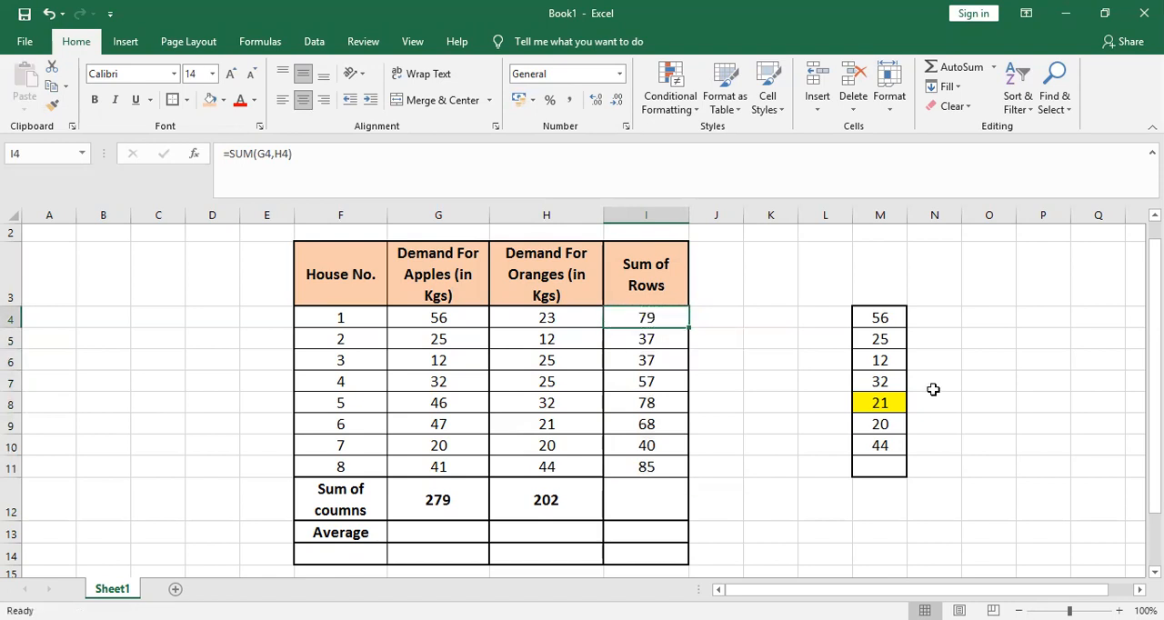
Copy the I4 row-total formula, paste it into the empty cell K4 and clear the pasted formula
right_click(645, 323)
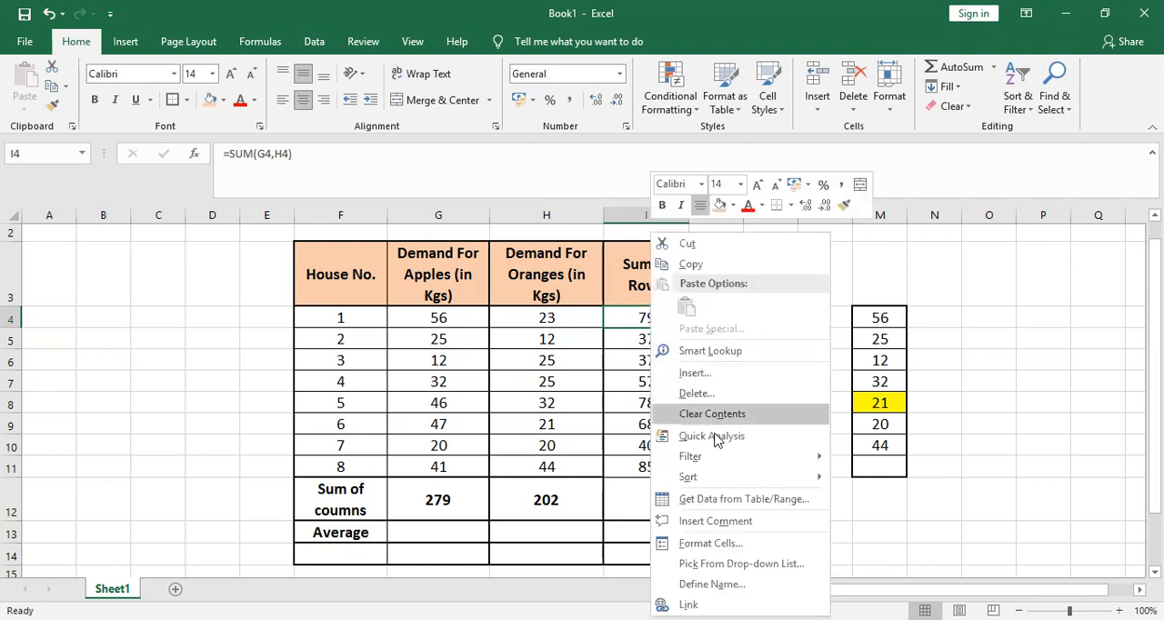
left_click(709, 264)
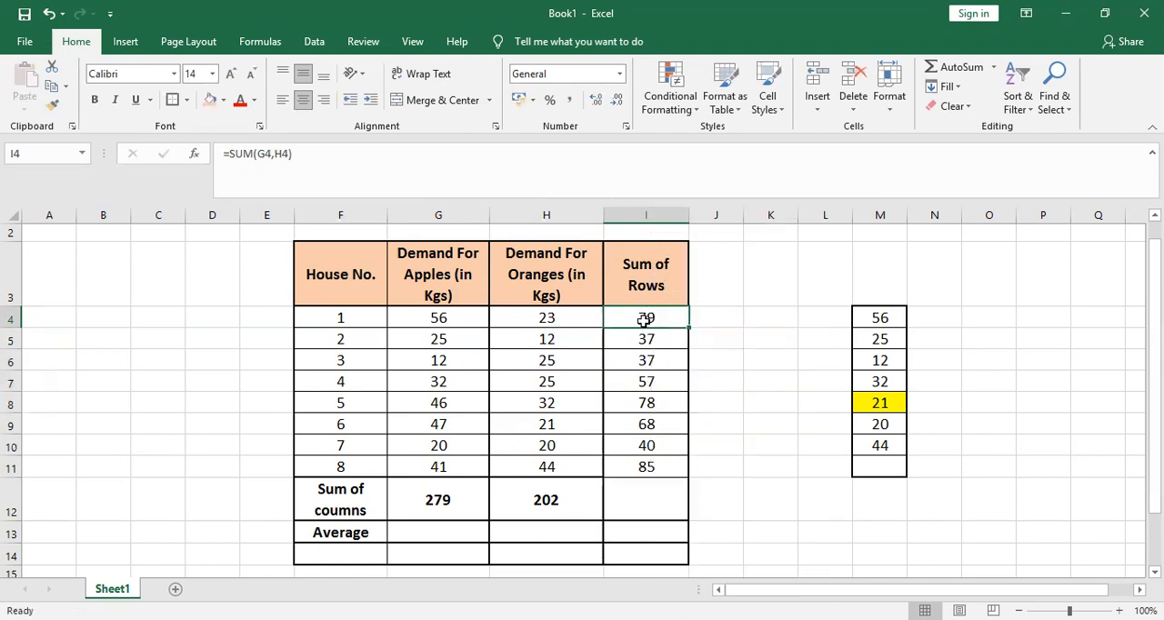
key("ctrl+c")
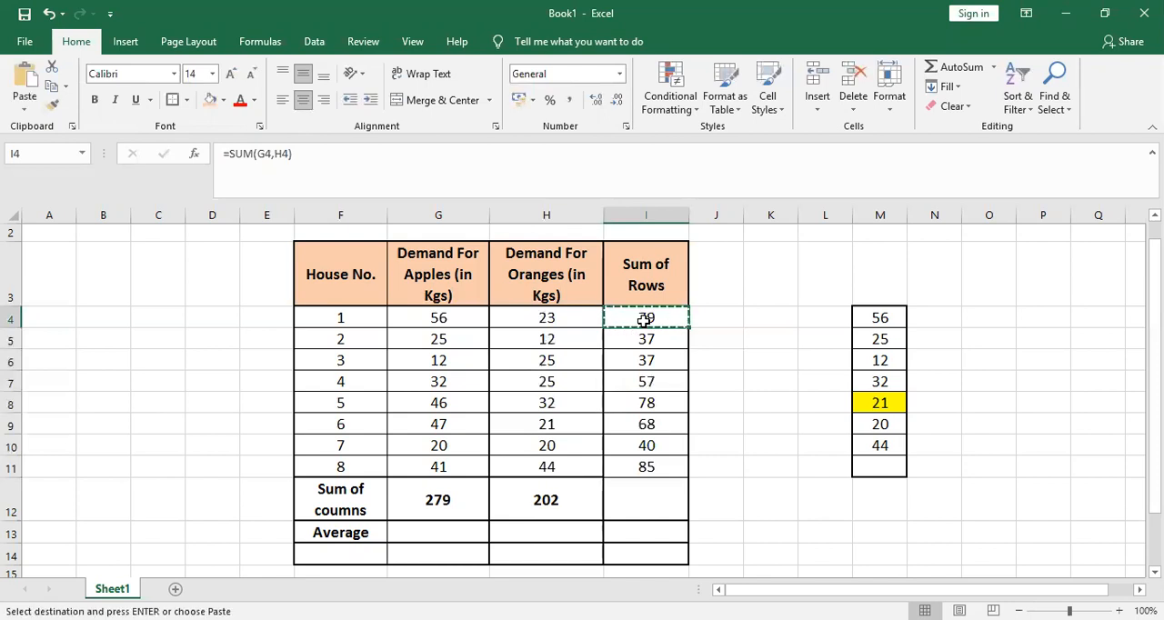
key("shift+Down")
key("shift+Down")
key("shift+Down")
key("shift+Down")
key("shift+Down")
key("shift+Down")
key("shift+Down")
key("Down")
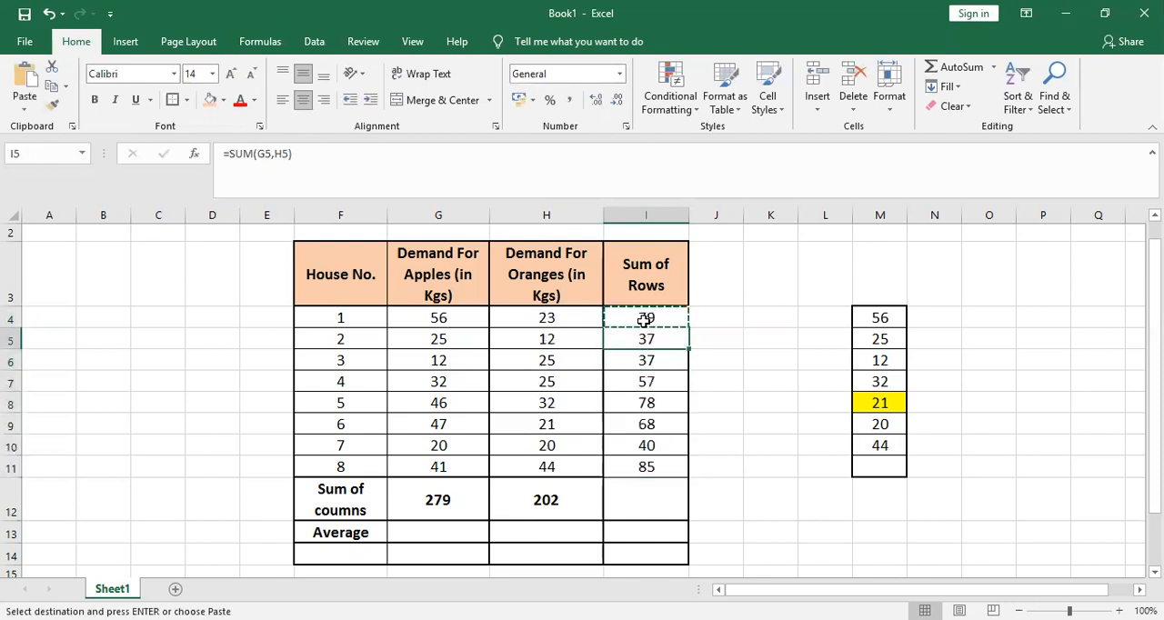
key("Down")
key("Right")
key("Right")
key("Up")
key("Up")
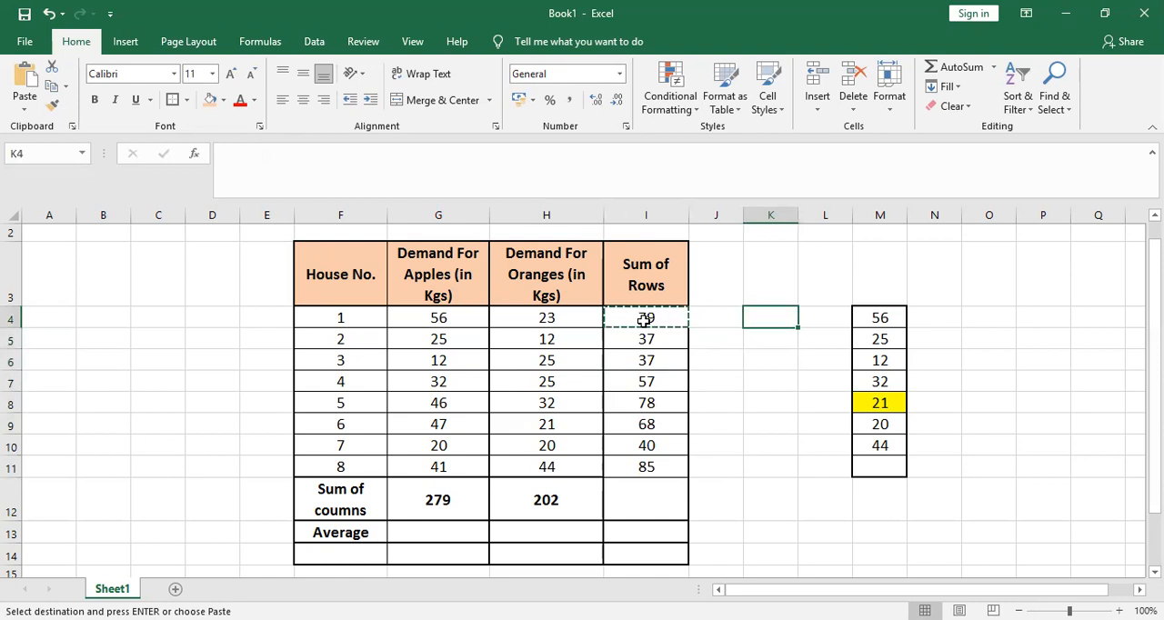
key("ctrl+v")
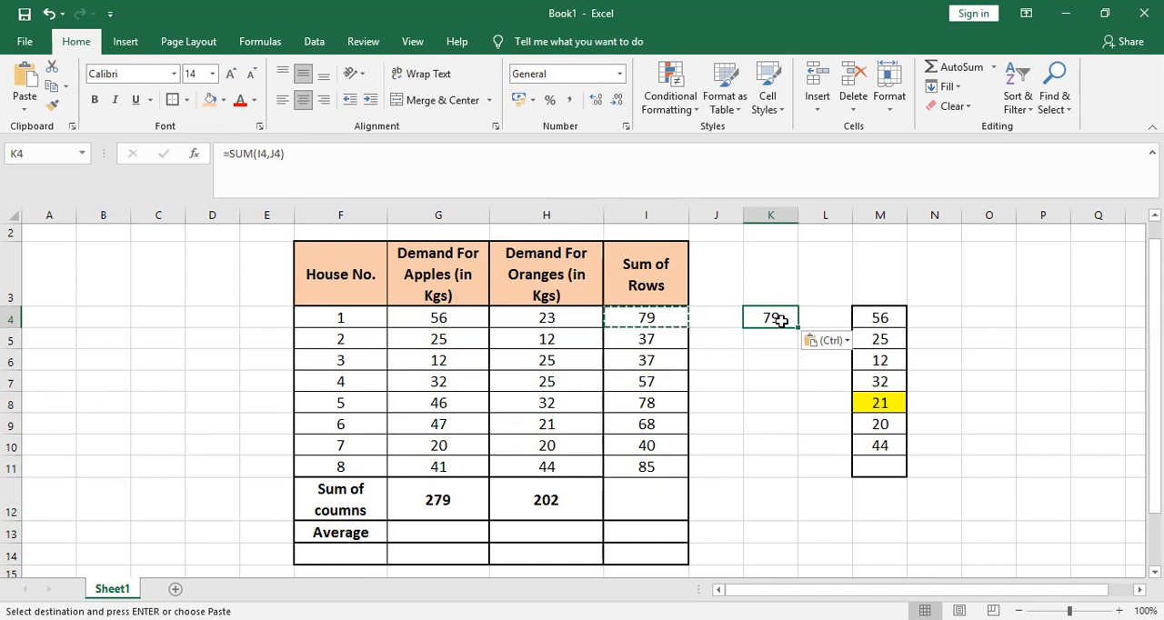
key("Delete")
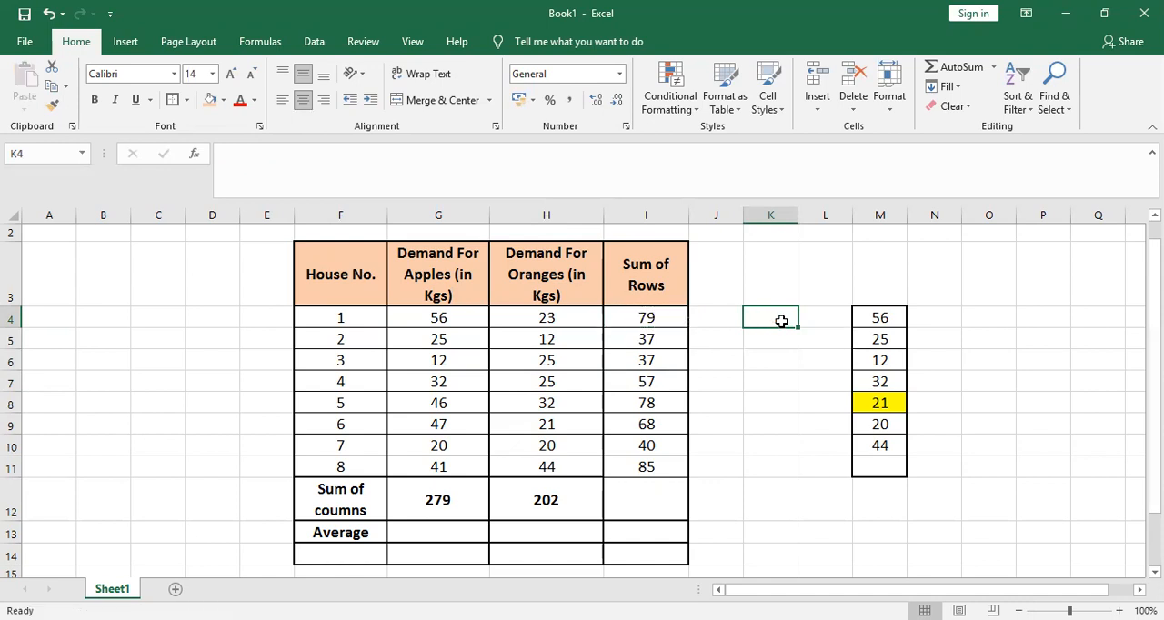
Copy the I4 formula into J4 with its formatting, undo the paste and end the copy mode
left_click(658, 319)
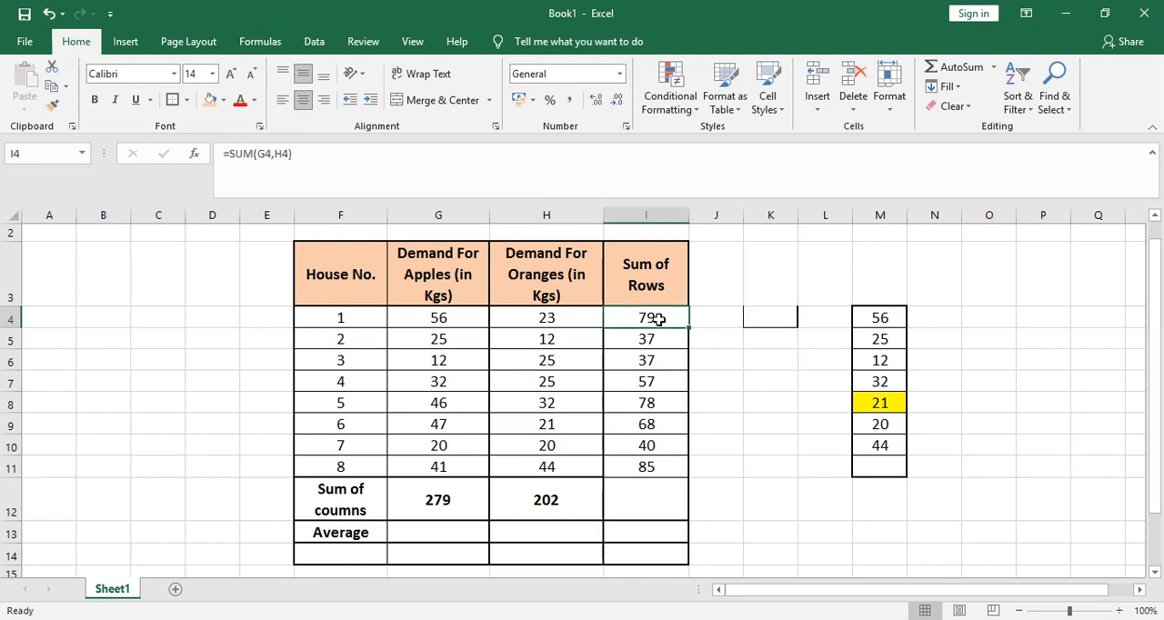
right_click(727, 277)
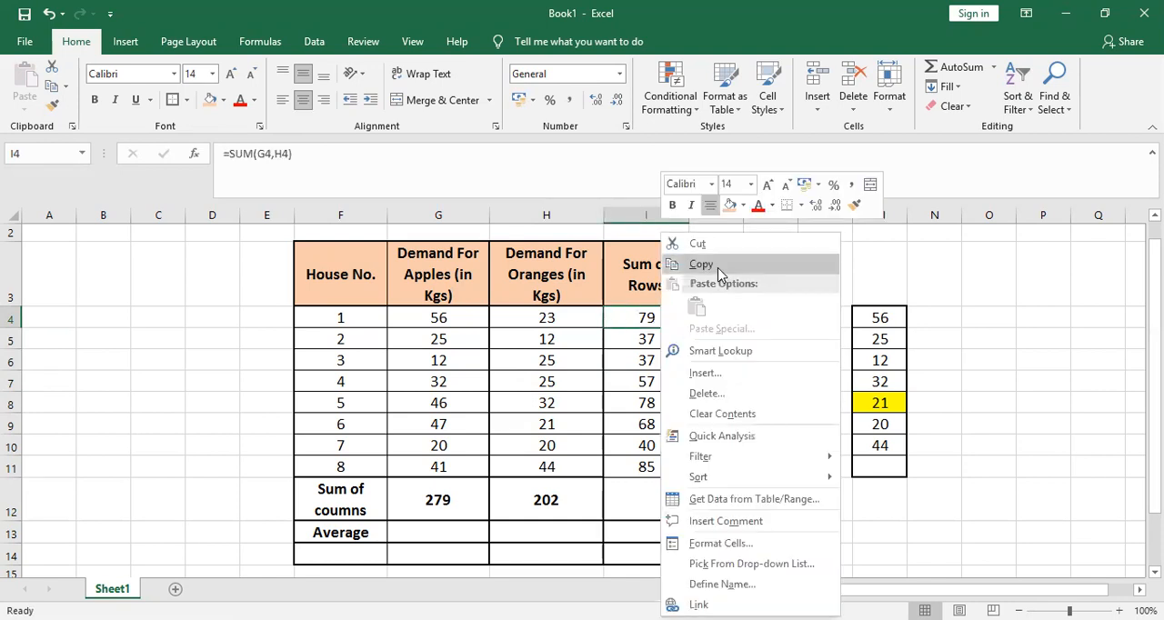
left_click(701, 264)
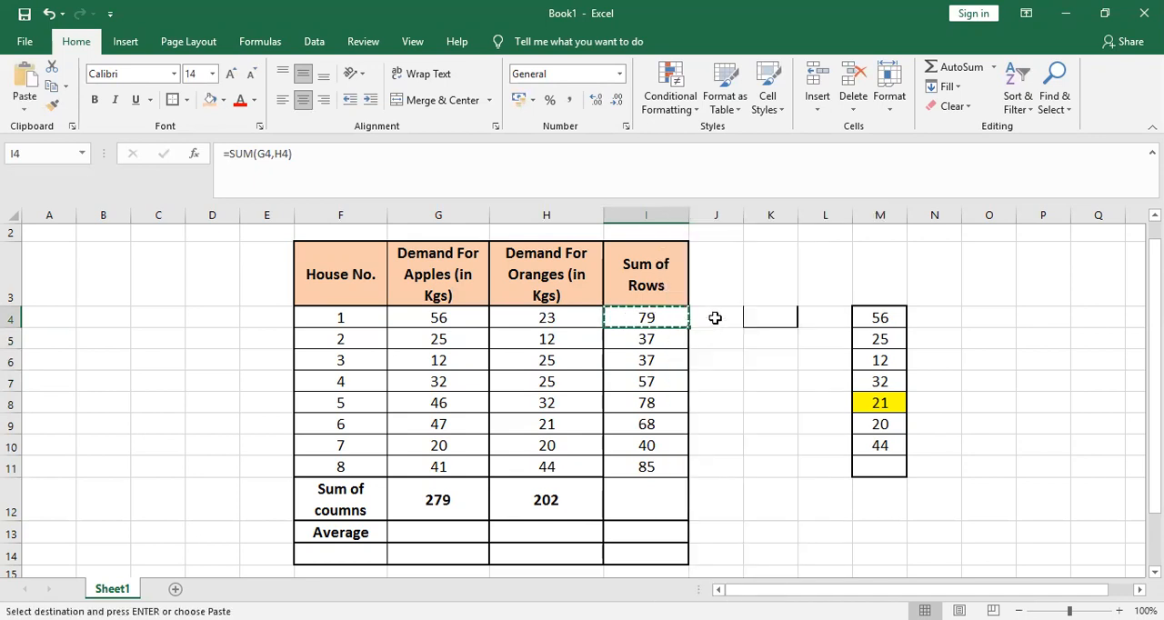
left_click(715, 317)
right_click(723, 323)
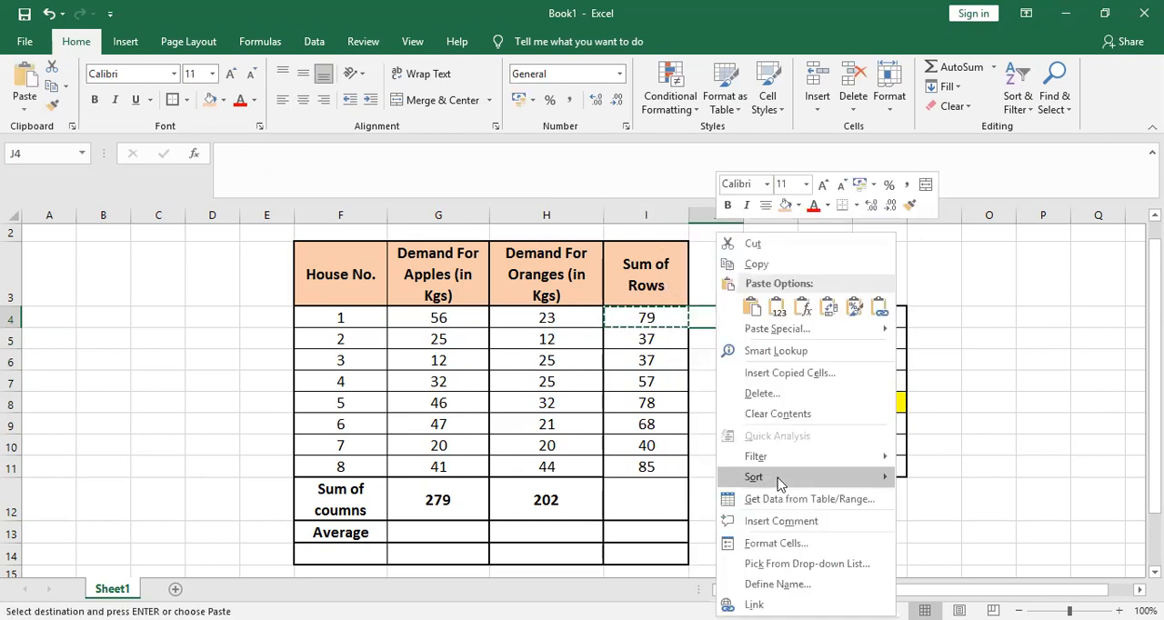
left_click(752, 310)
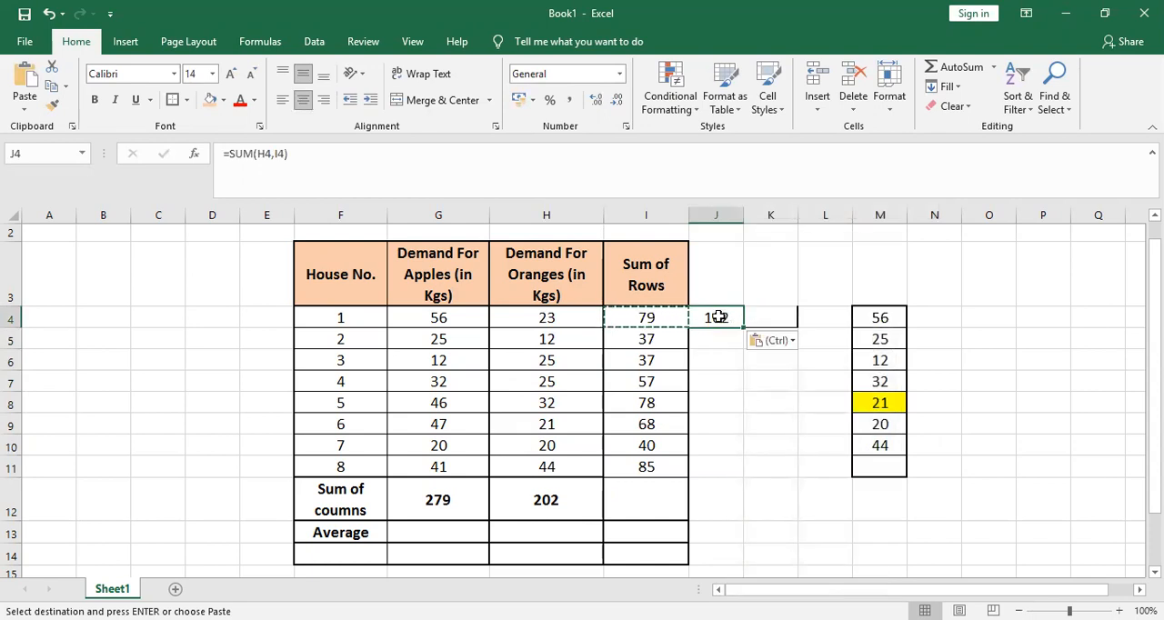
key("ctrl+z")
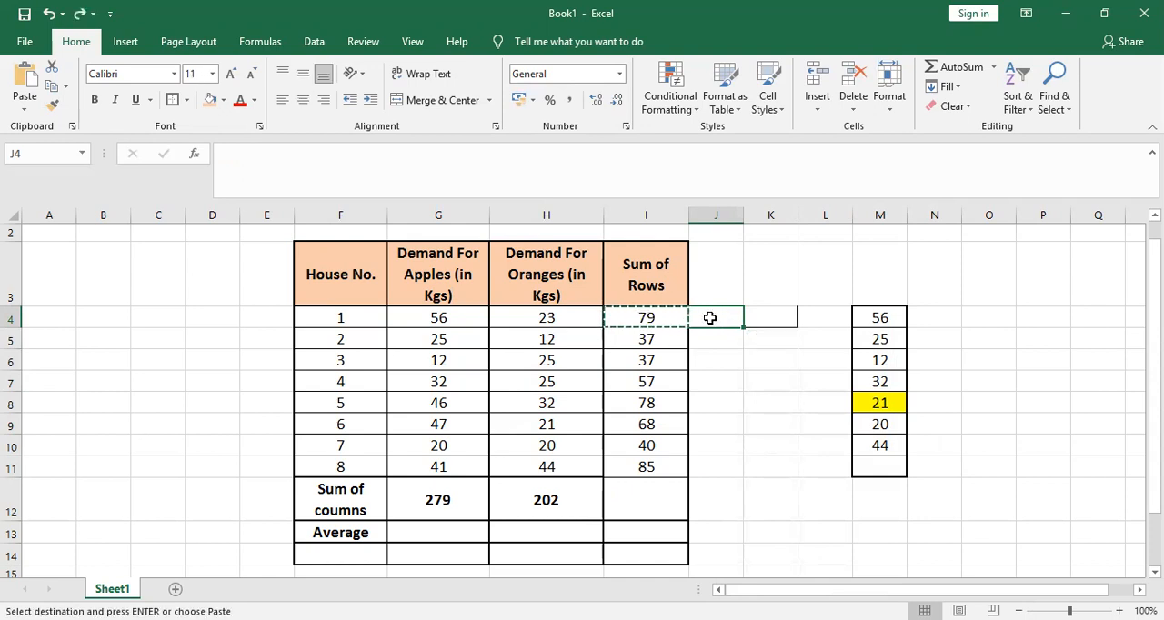
left_click(657, 322)
key("Escape")
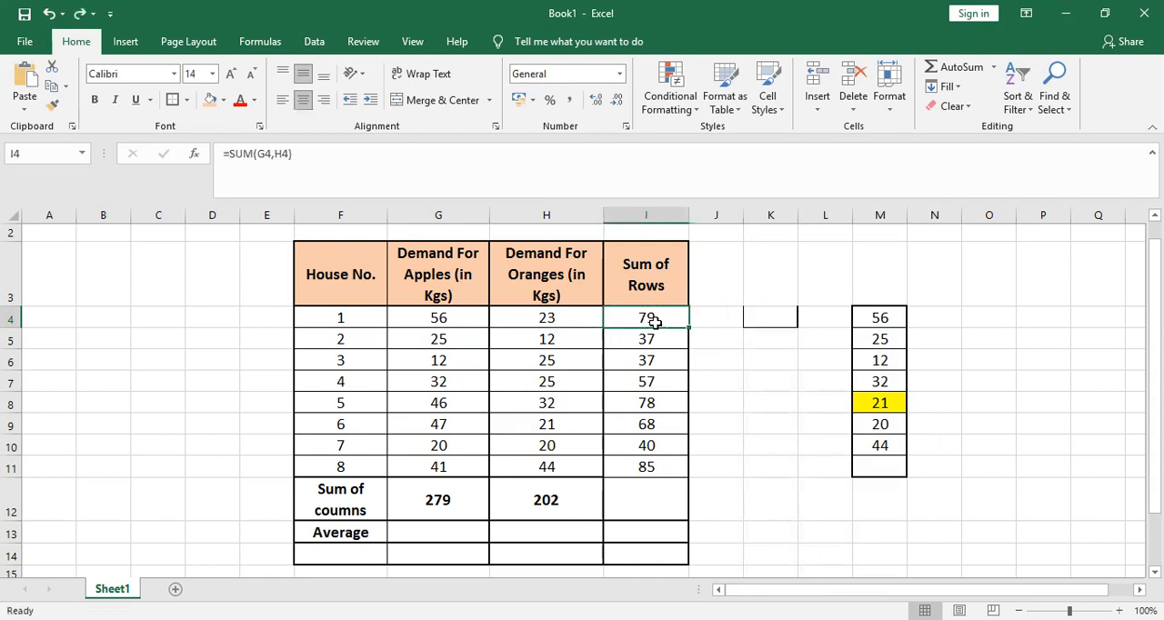
Paste a copy of the I4 formula into adjacent cell J4, then delete it from J4
key("ctrl+c")
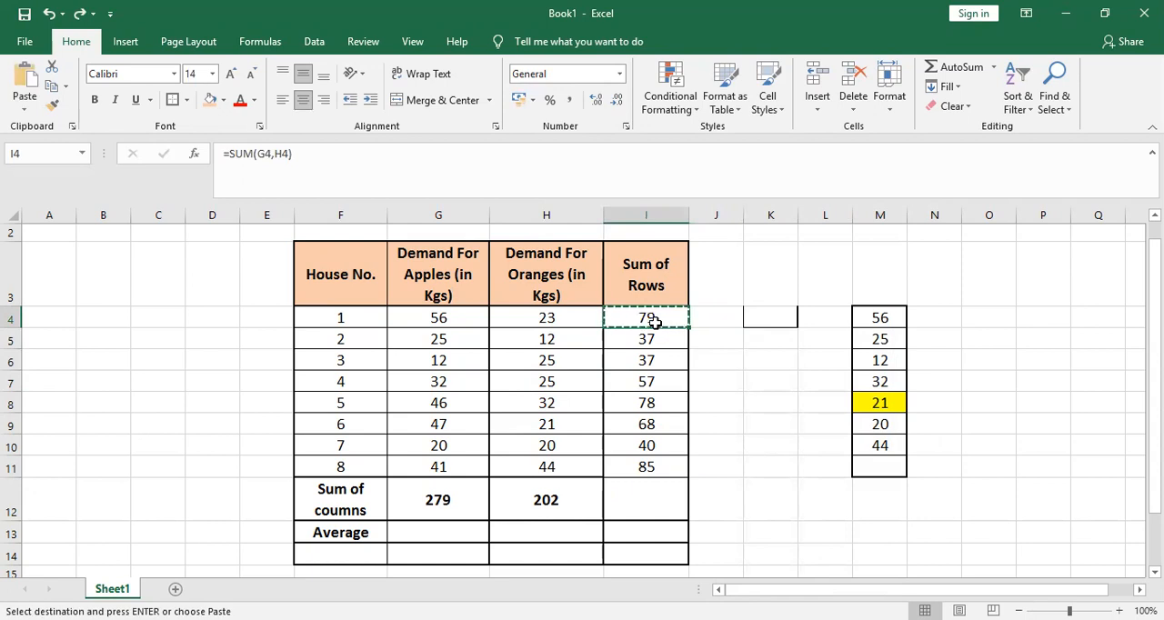
key("Right")
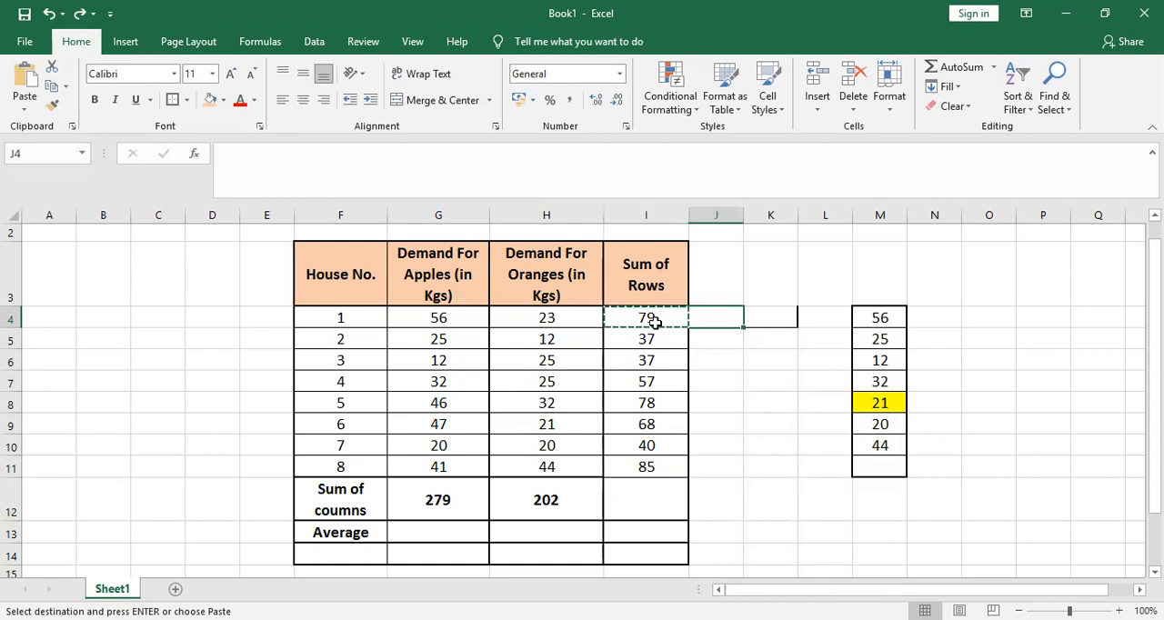
key("ctrl+v")
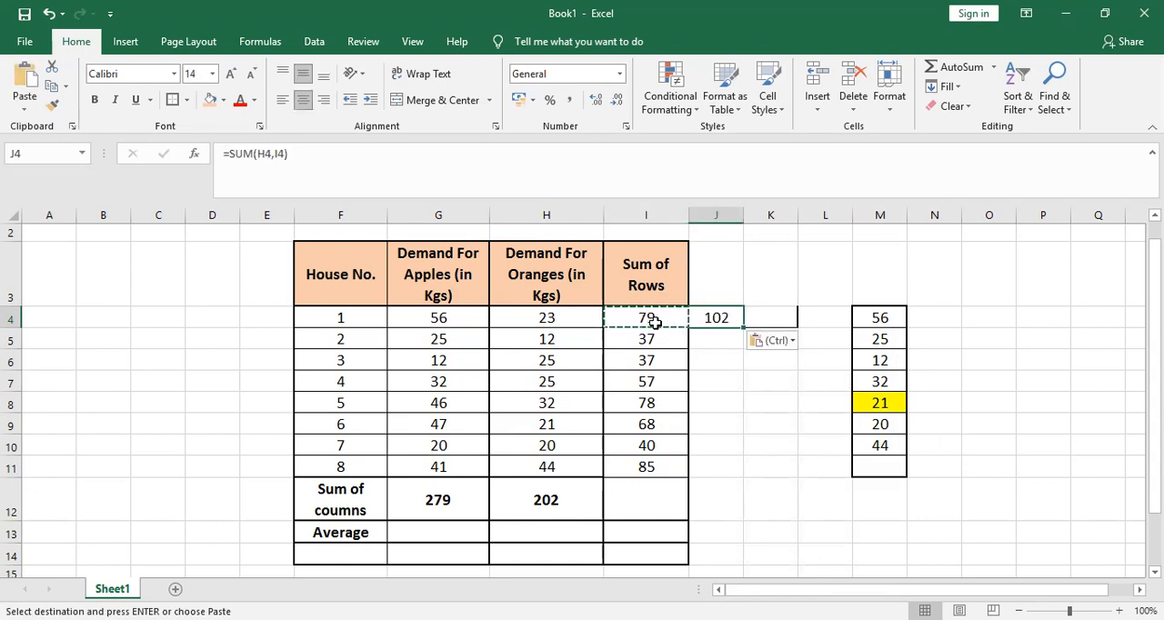
key("Right")
key("Left")
key("Delete")
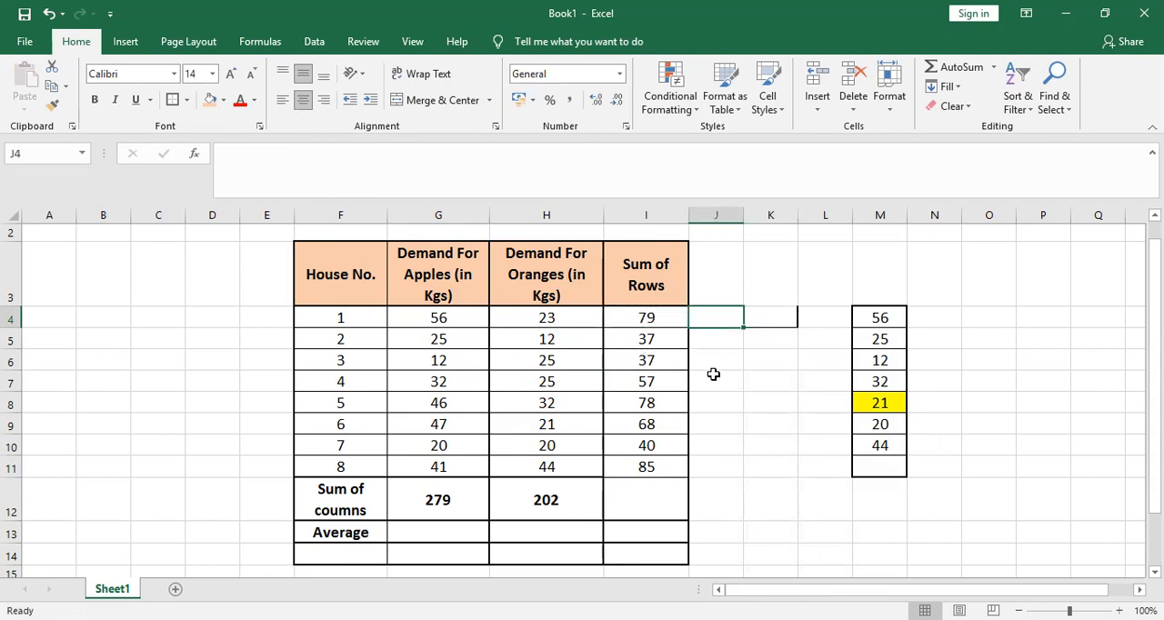
Copy the house 1 row-total formula from I4 to J4 once more
left_click(640, 320)
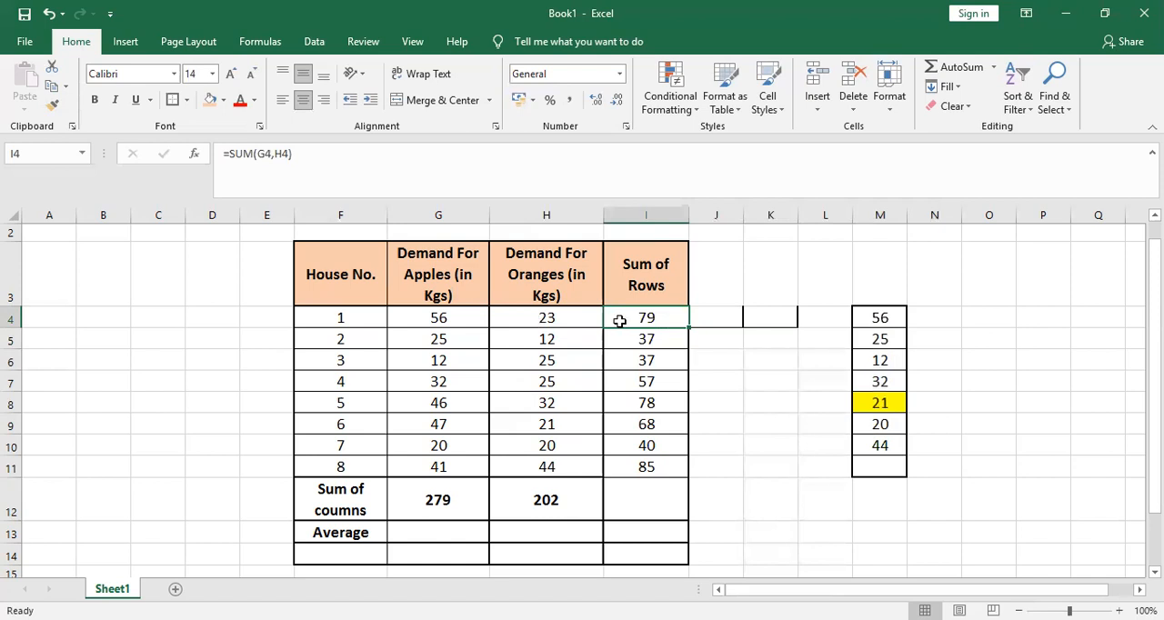
key("ctrl+c")
key("Right")
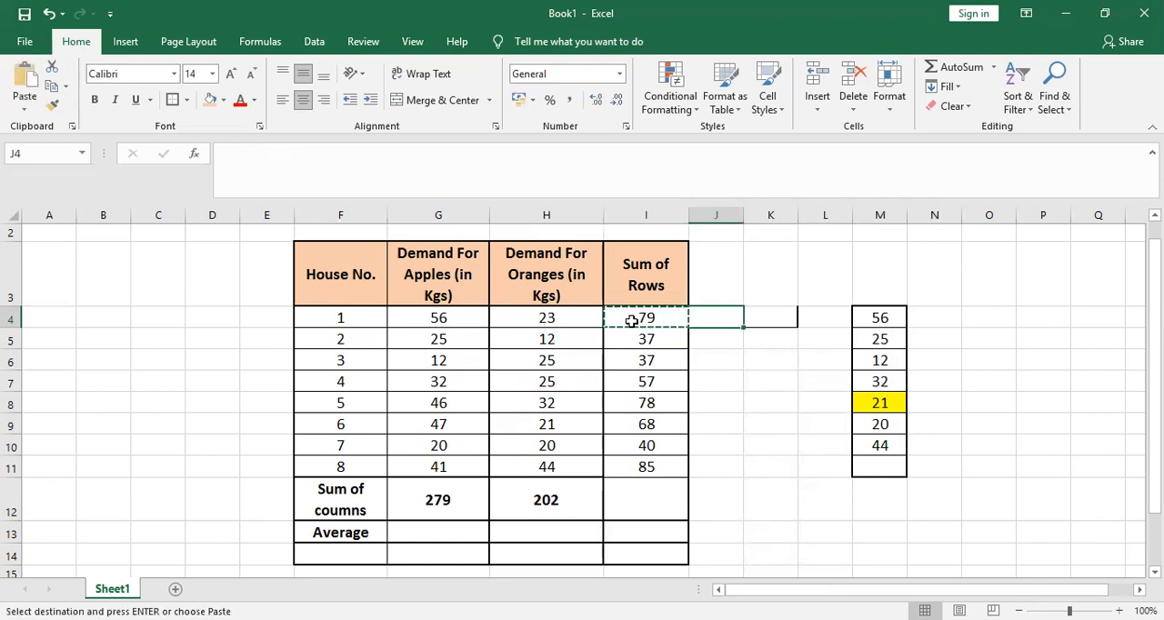
key("ctrl+v")
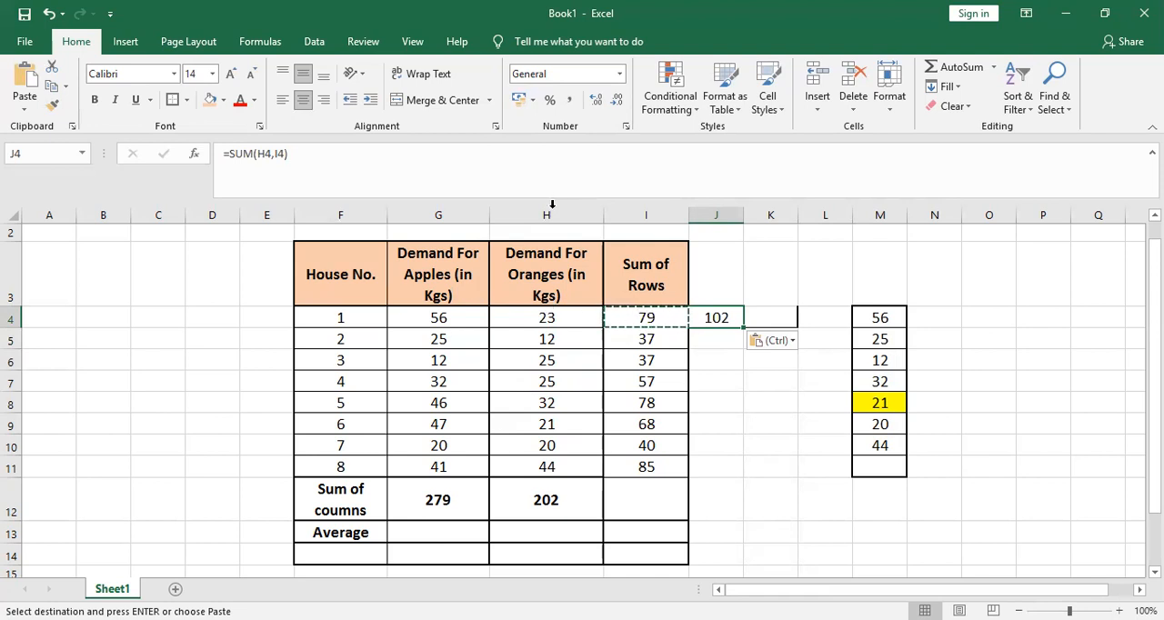
Check cells H4 and I4 against the references in the J4 formula, then clear J4
left_click(552, 321)
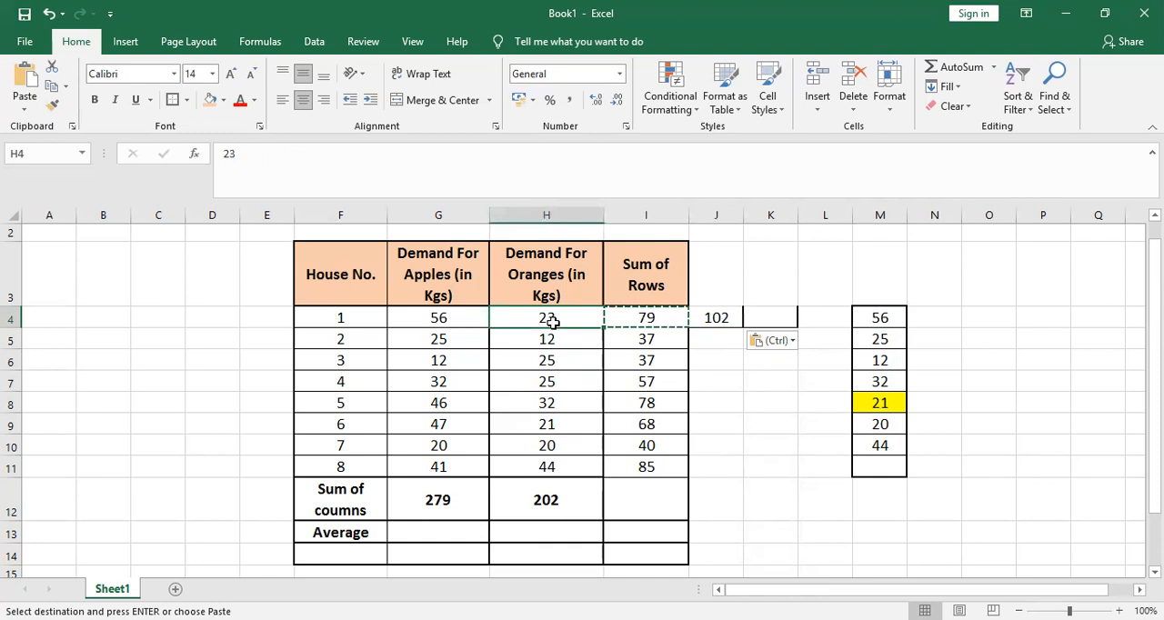
key("Right")
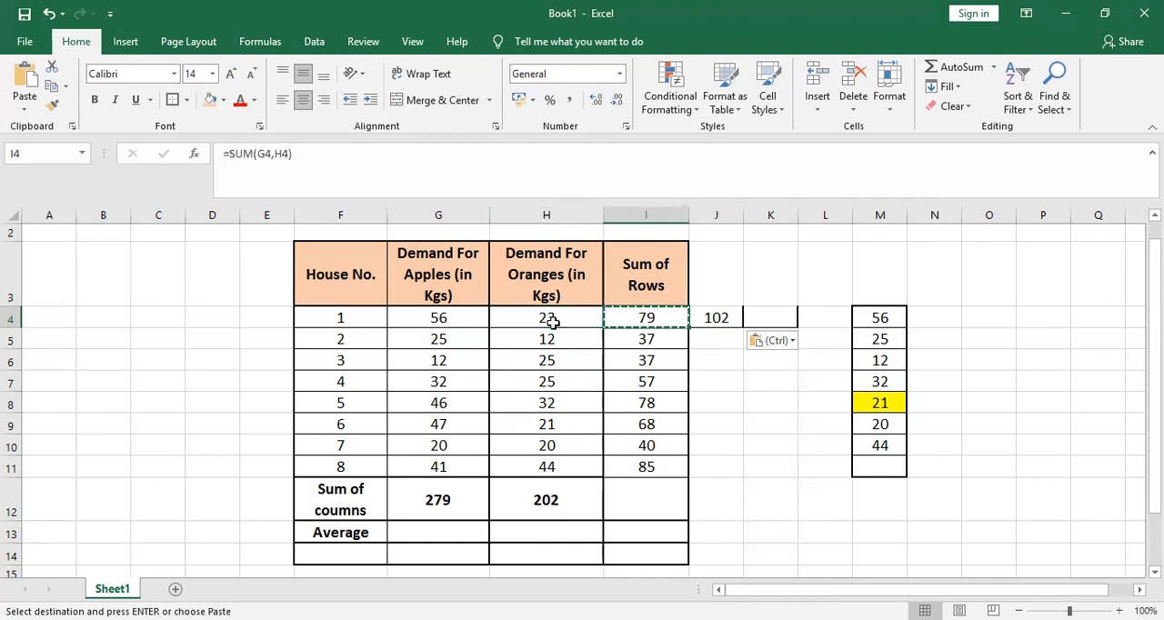
key("Right")
left_click_drag(552, 321, 682, 318)
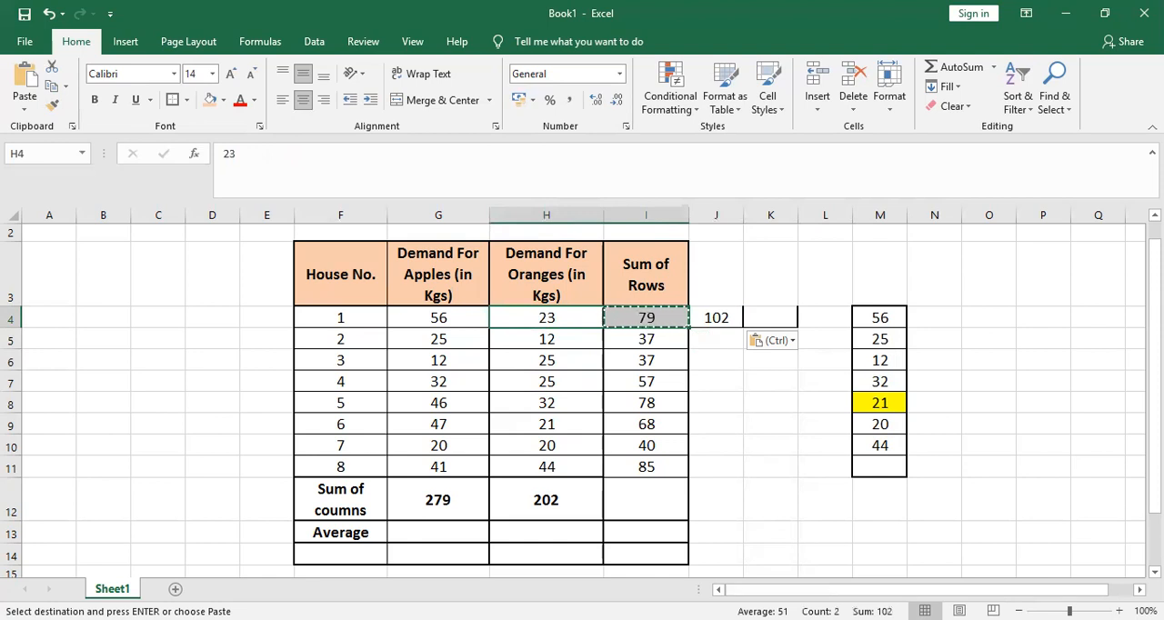
left_click(719, 323)
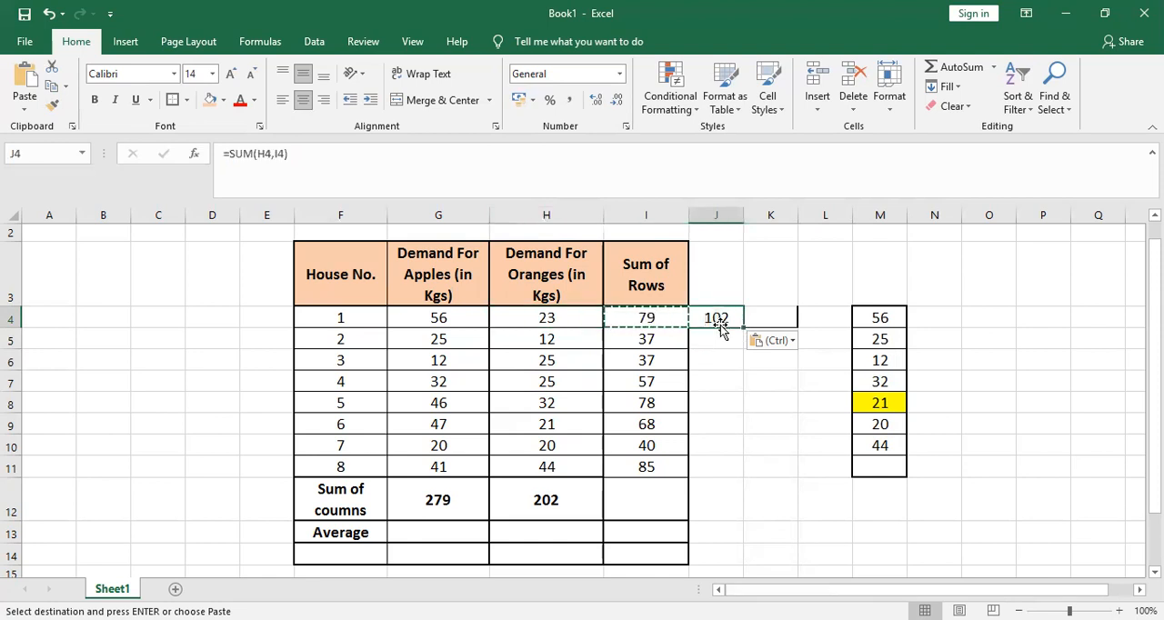
key("Escape")
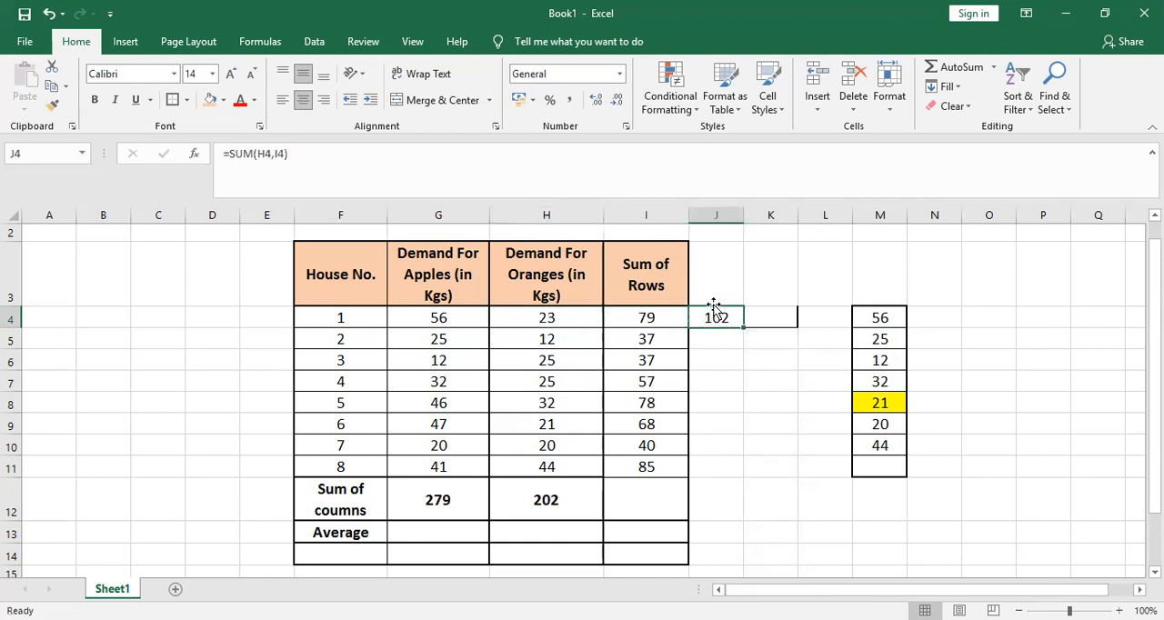
key("Delete")
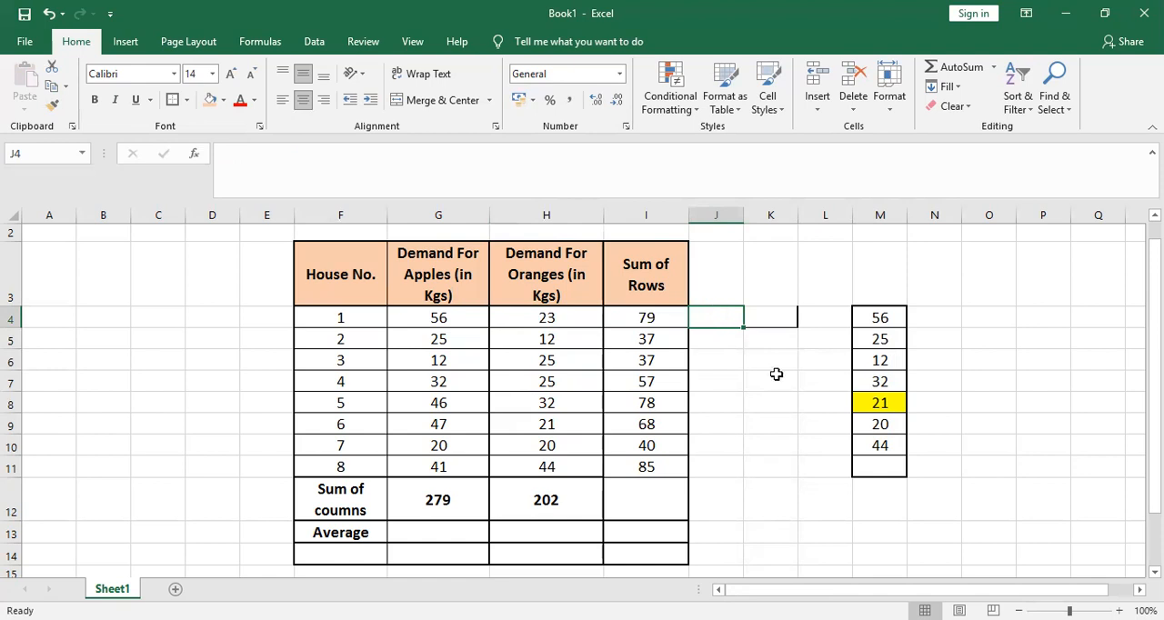
Enter a SUM formula over G12:H12 in I12 to total the two column sums
left_click(652, 498)
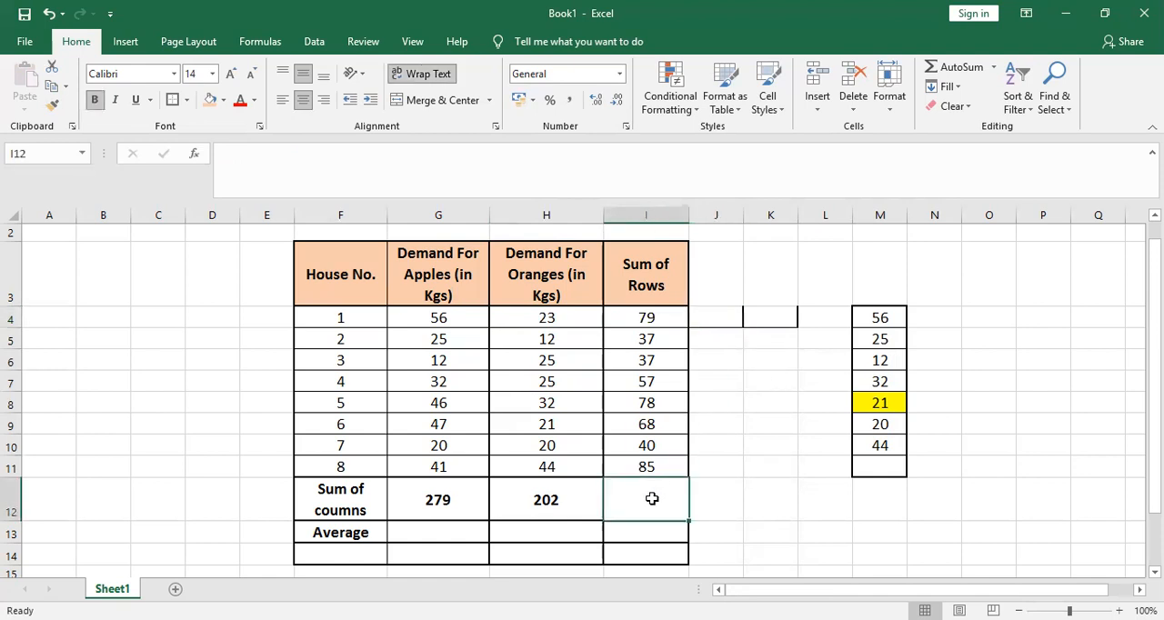
type("=")
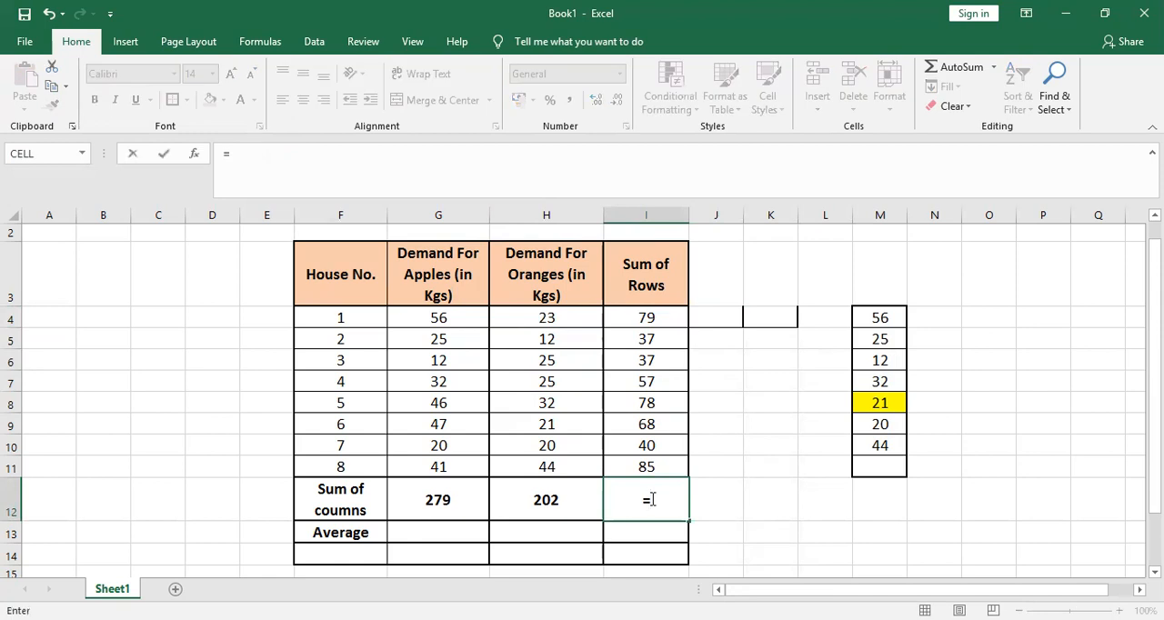
type("sum")
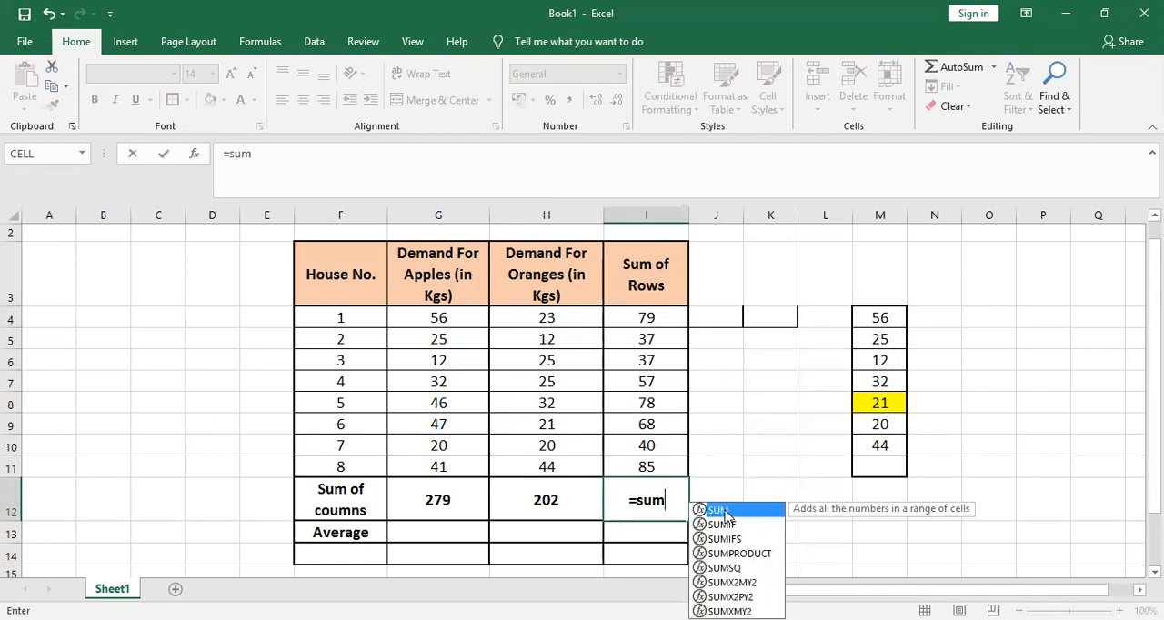
double_click(718, 510)
left_click_drag(444, 495, 527, 506)
key("Return")
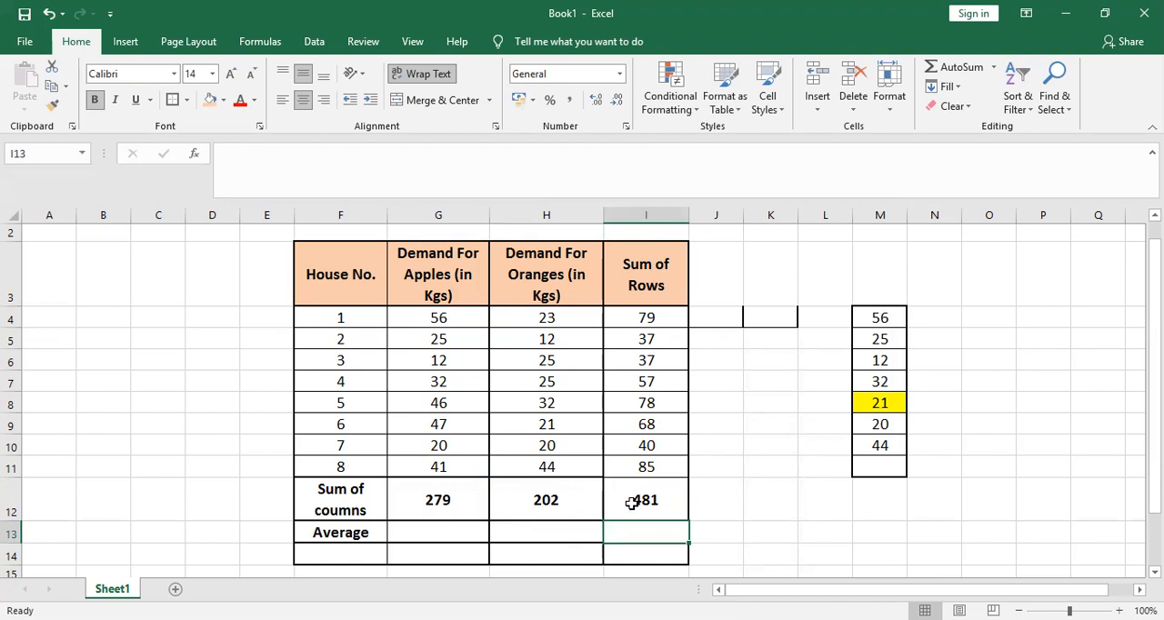
Compare the sum of the row totals in I4:I11 with the grand total in I12
left_click(637, 320)
left_click_drag(640, 358, 645, 462)
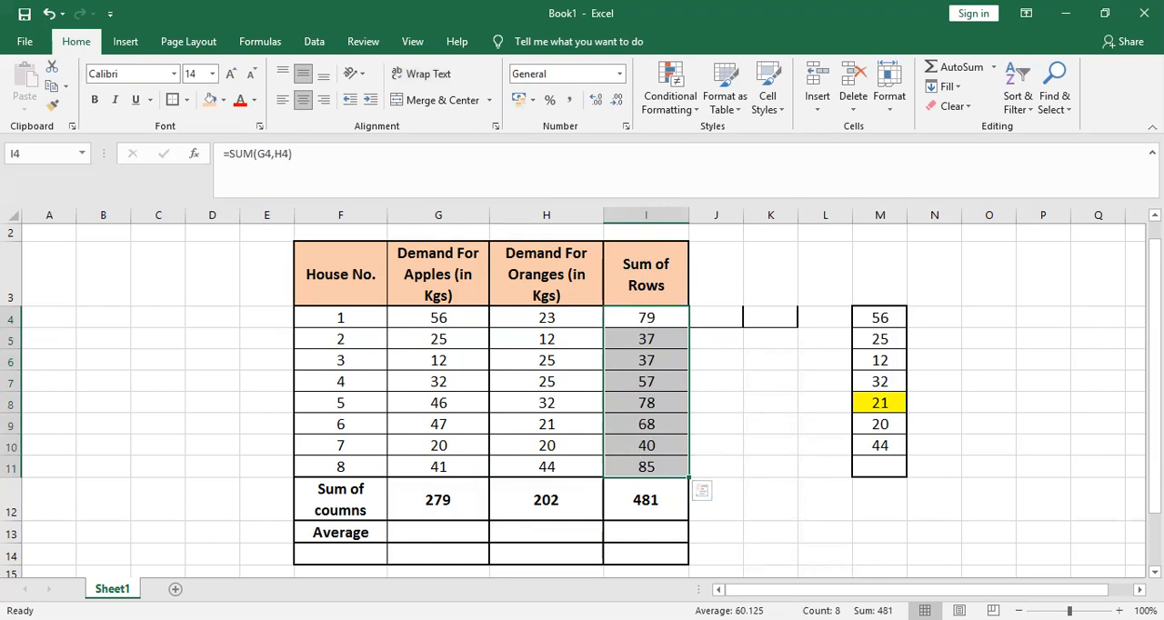
left_click(645, 508)
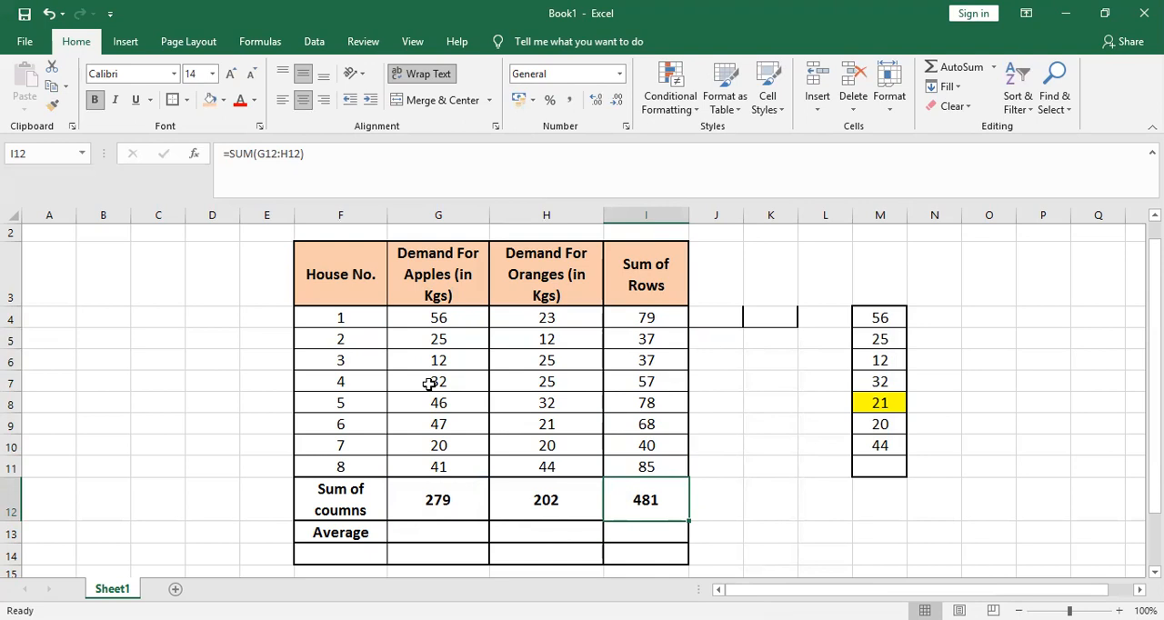
Enter a SUM formula over M4:M7 and M9:M10 in M11, leaving out the yellow cell M8
left_click(870, 469)
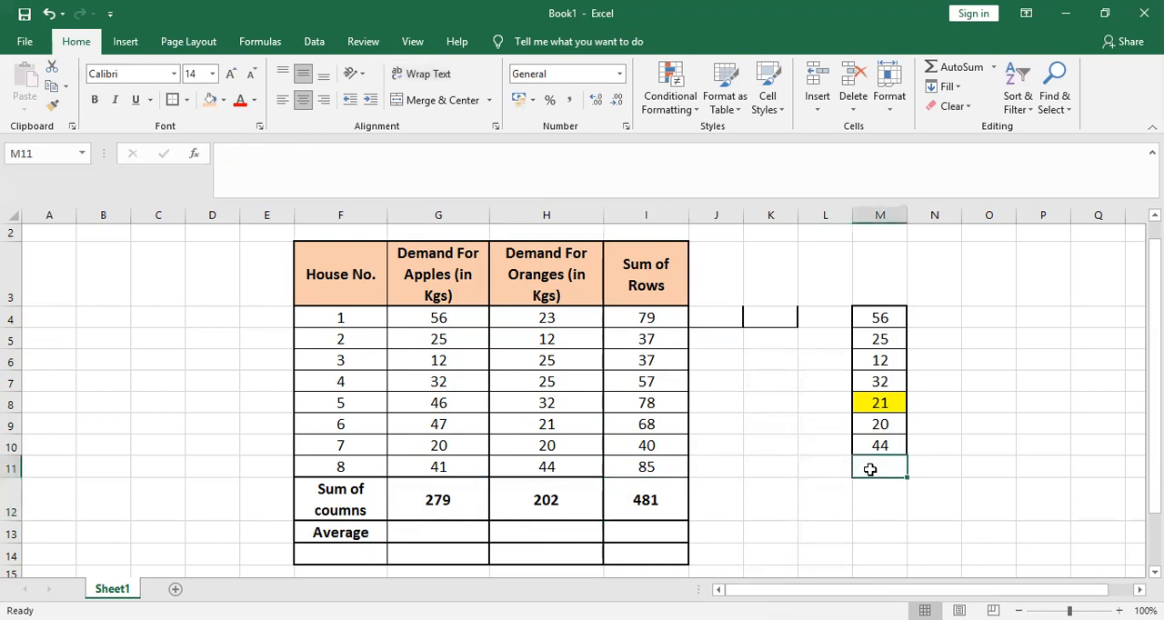
type("=")
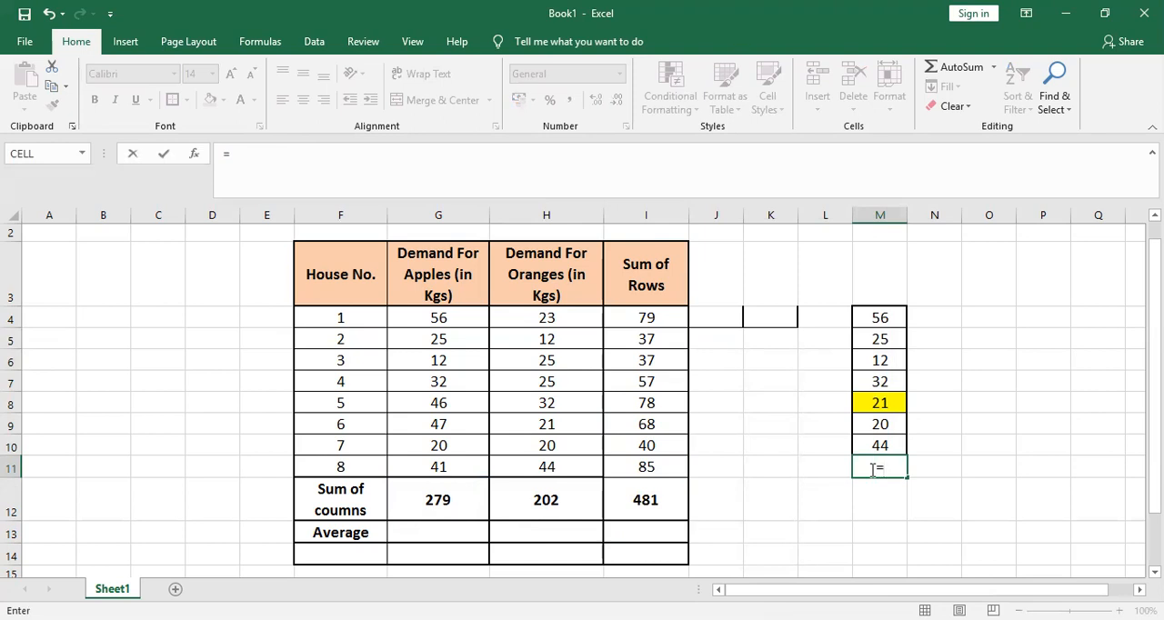
type("sum")
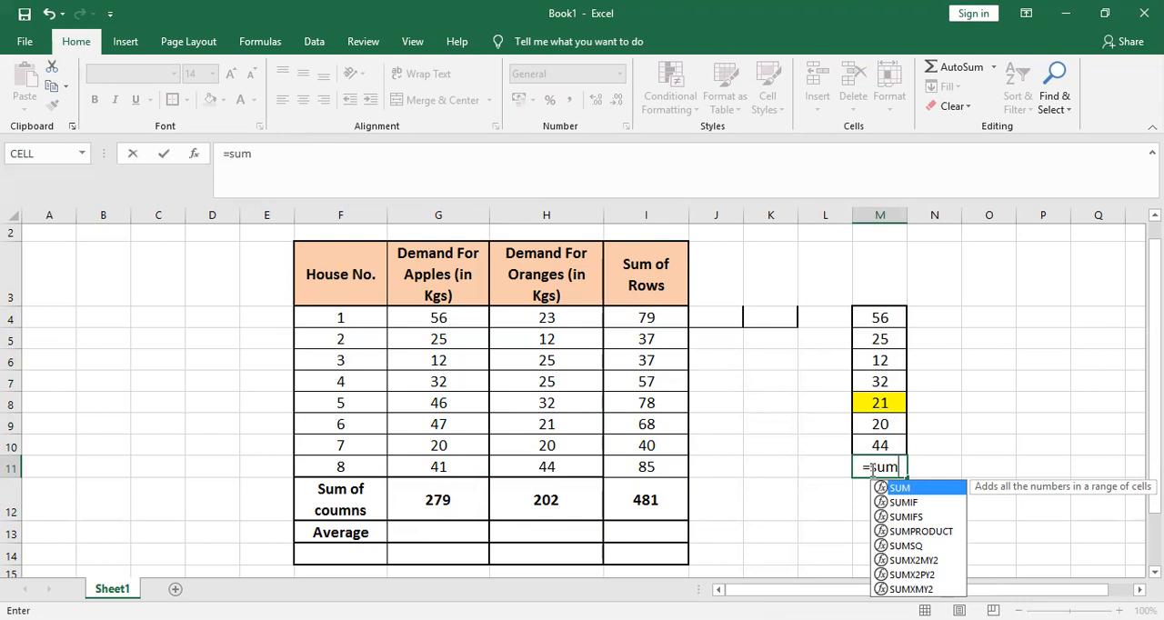
key("Tab")
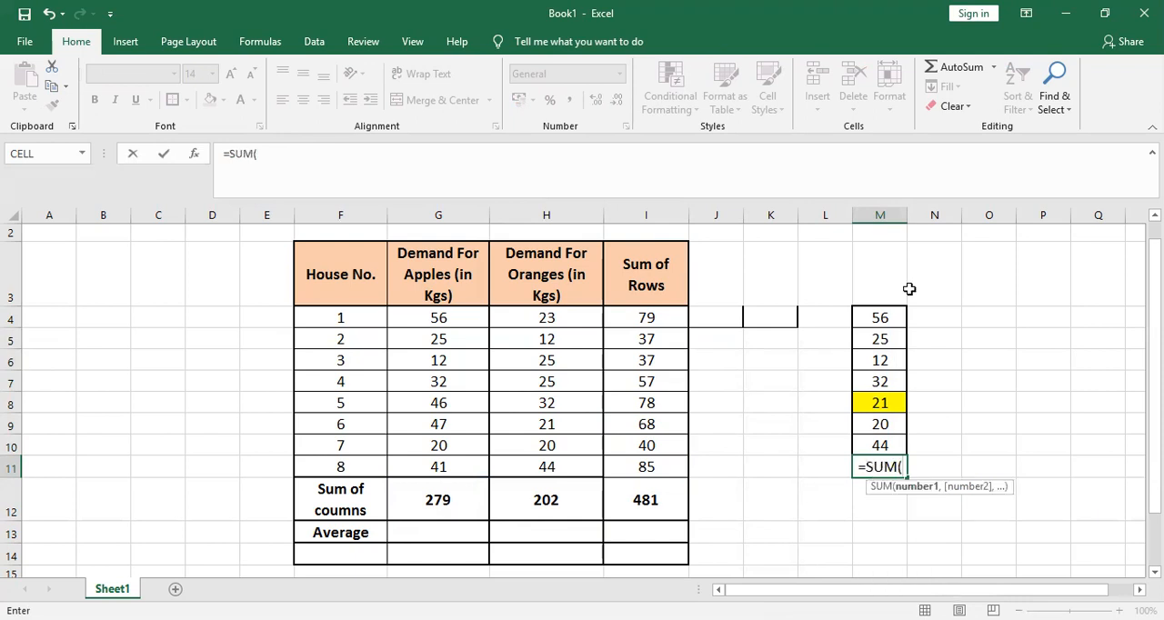
left_click(879, 314)
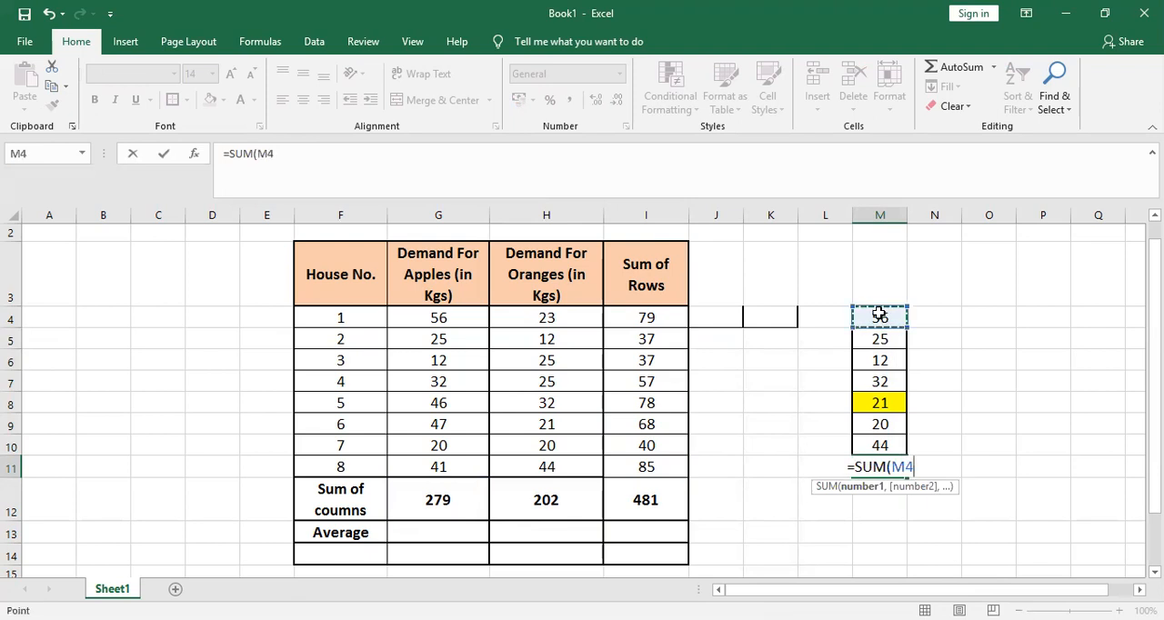
key("shift+Down")
key("shift+Down")
key("shift+Down")
type(",")
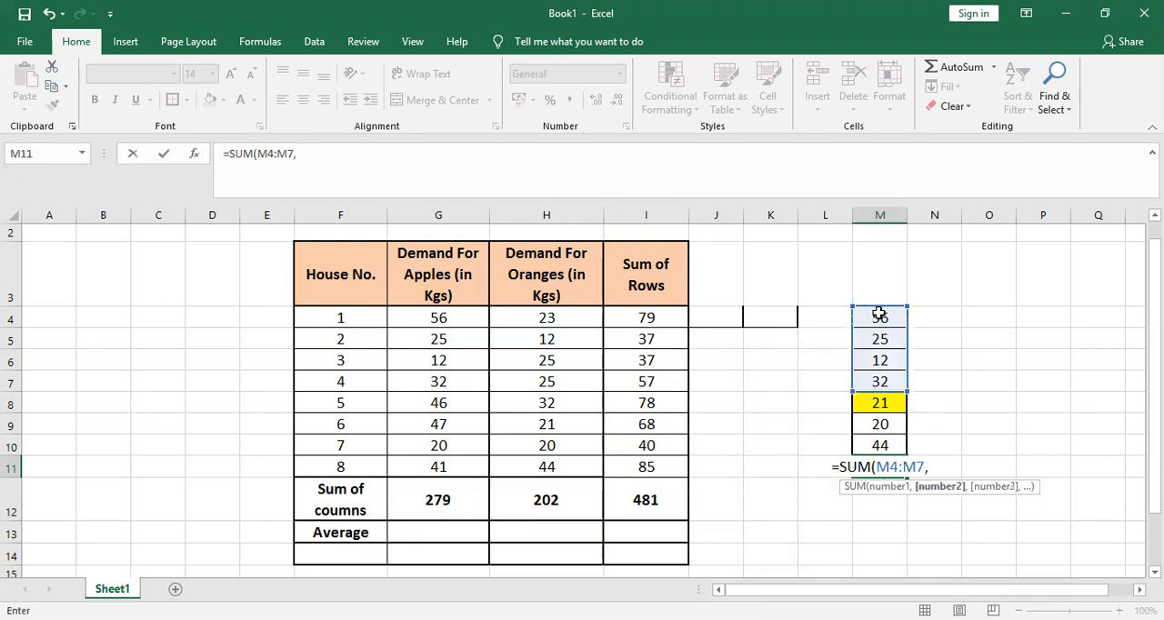
key("Down")
key("Up")
key("Up")
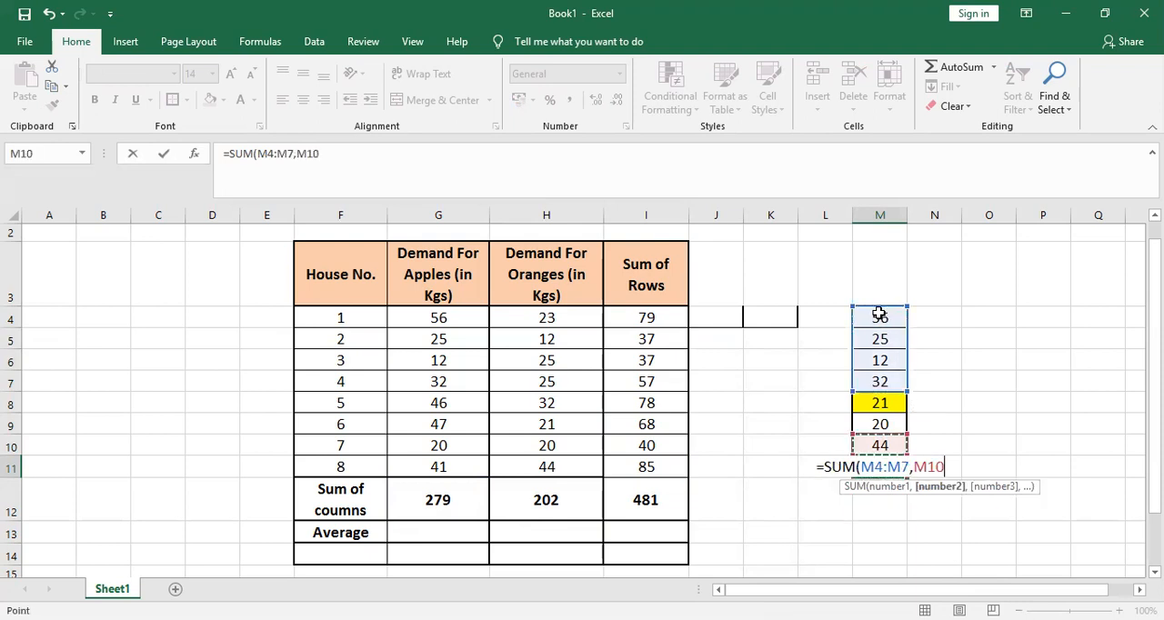
key("Up")
key("shift+Down")
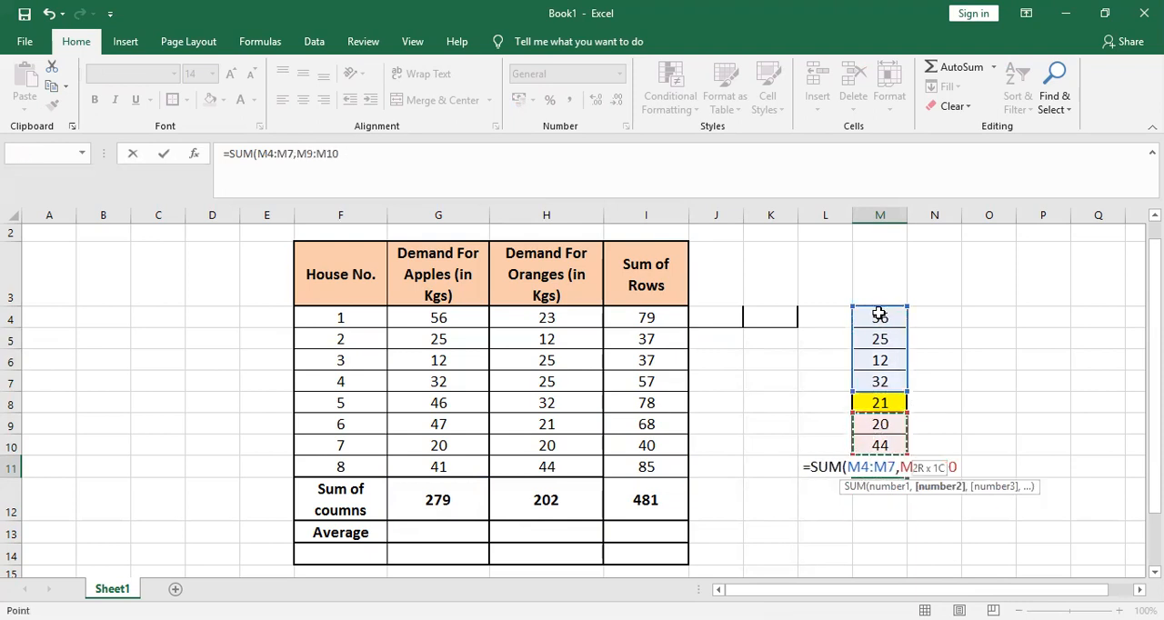
type(")")
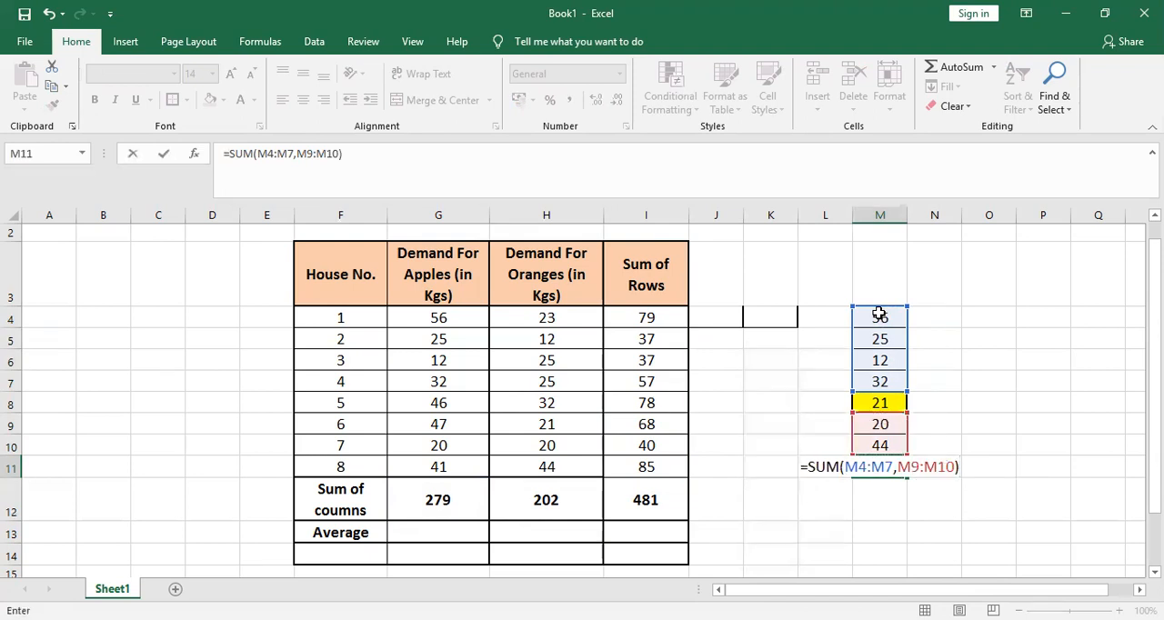
key("Return")
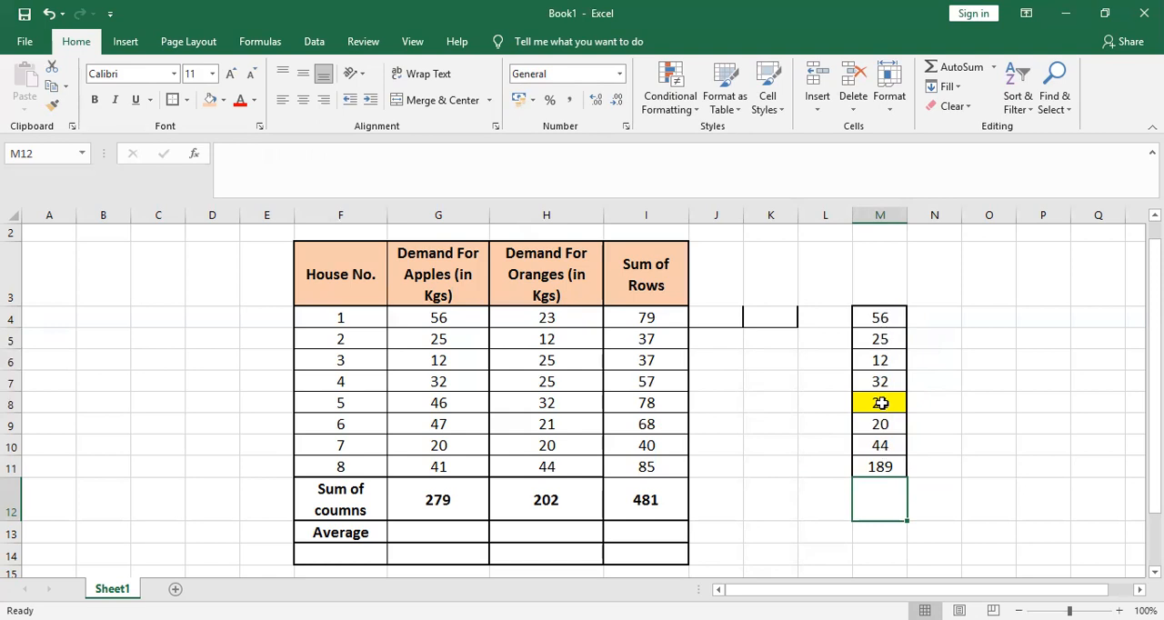
left_click(881, 465)
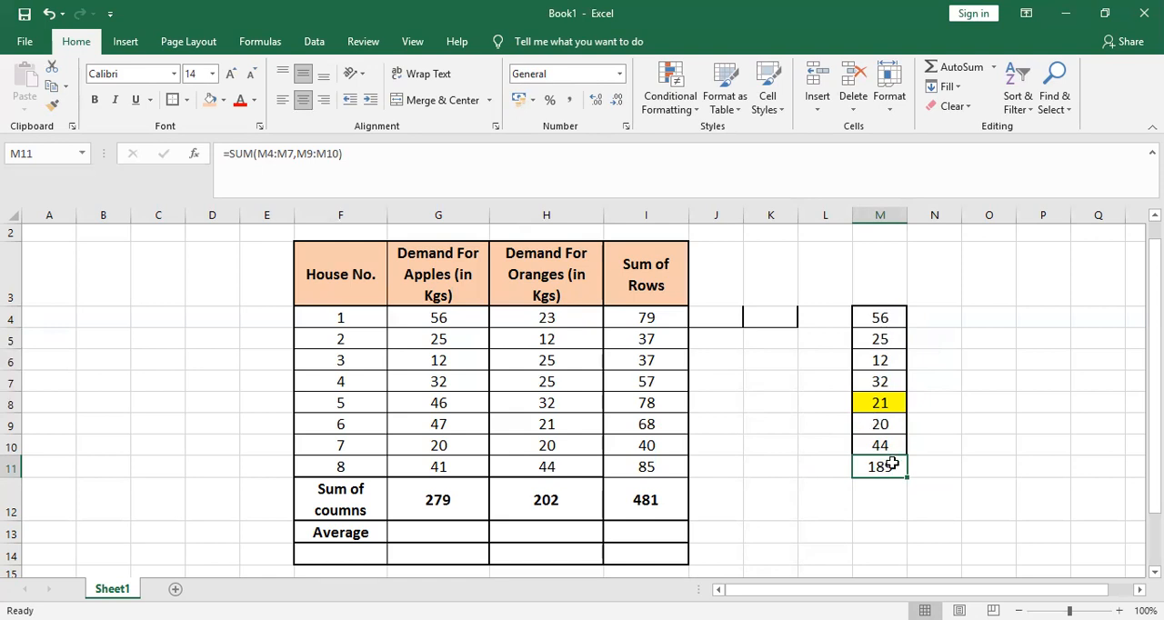
Enter a SUM formula over the full range M4:M10 in N11 to compare with the total that skips M8
left_click(950, 466)
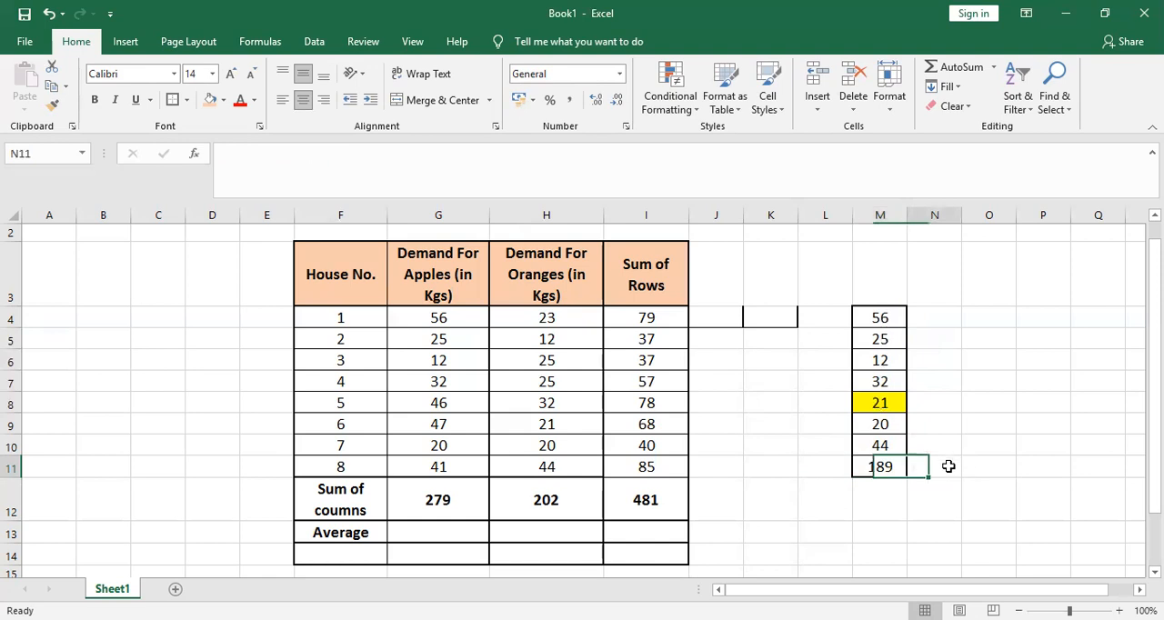
type("=")
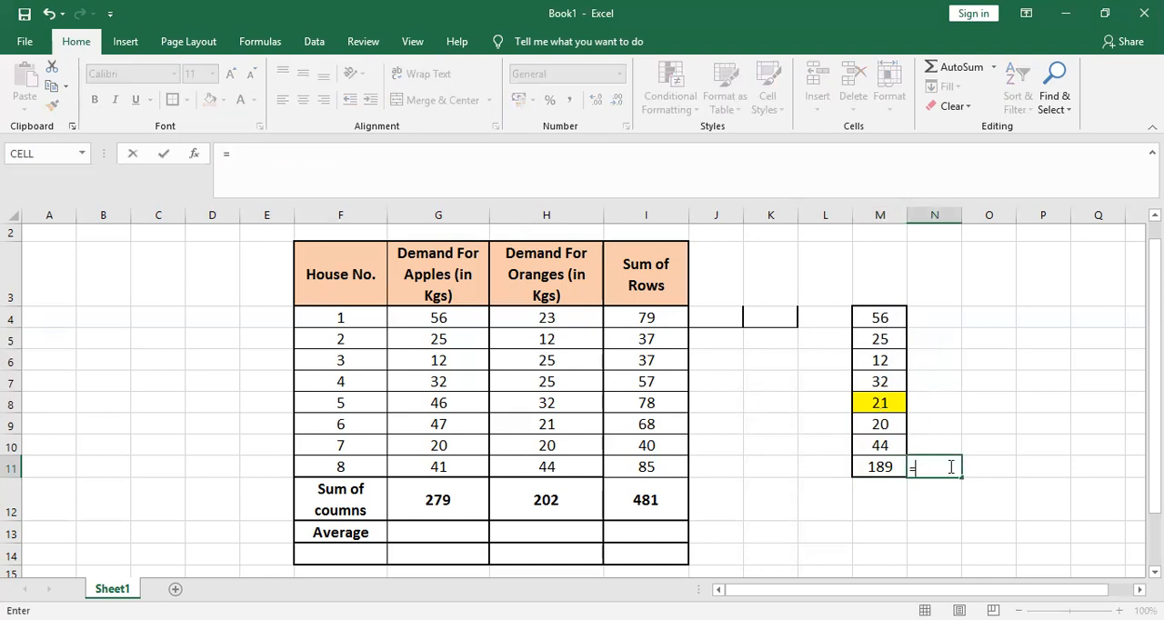
type("SUM(")
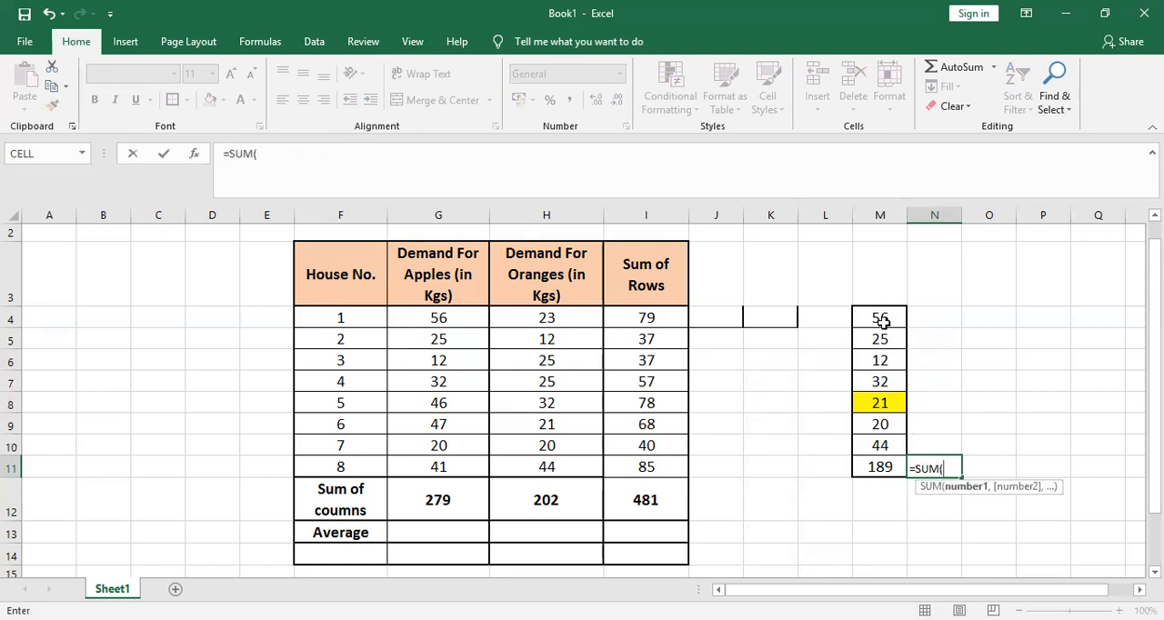
left_click(877, 316)
left_click(879, 445, "shift")
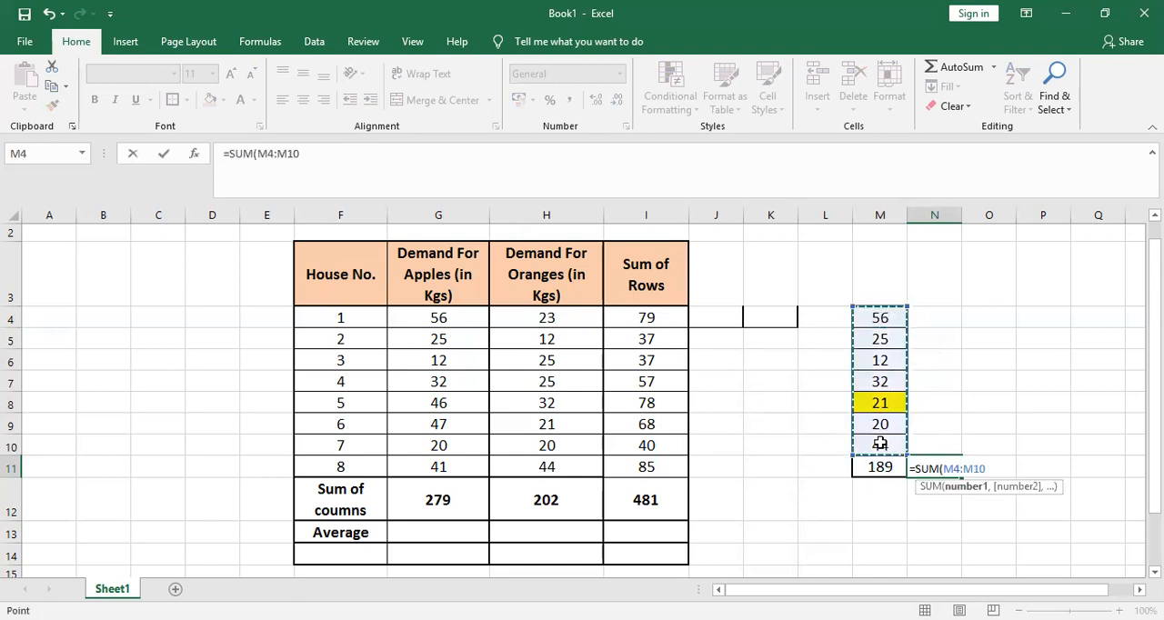
key("Return")
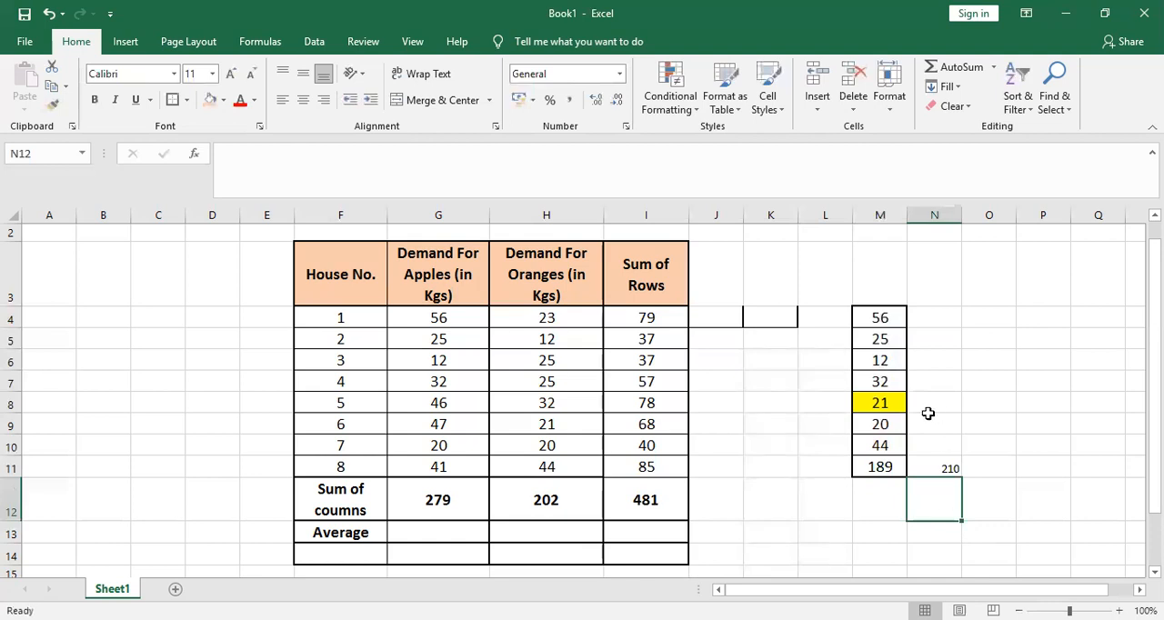
left_click(875, 409)
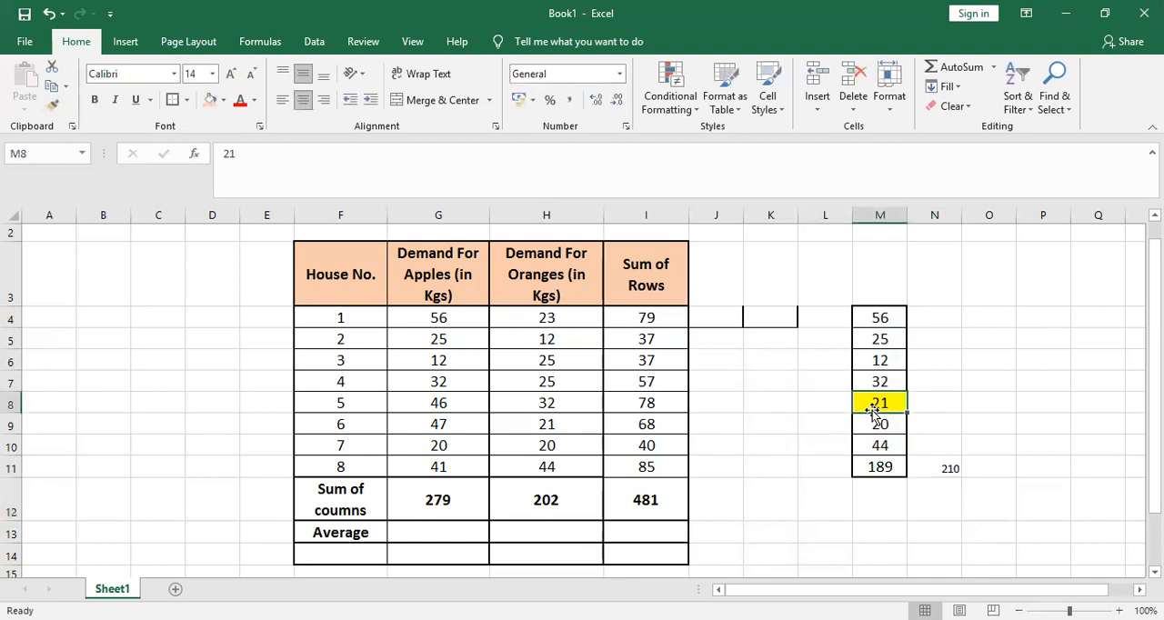
Repeat the SUM formula over M4:M7 and M9:M10 in M12, again skipping the yellow cell
left_click(872, 469)
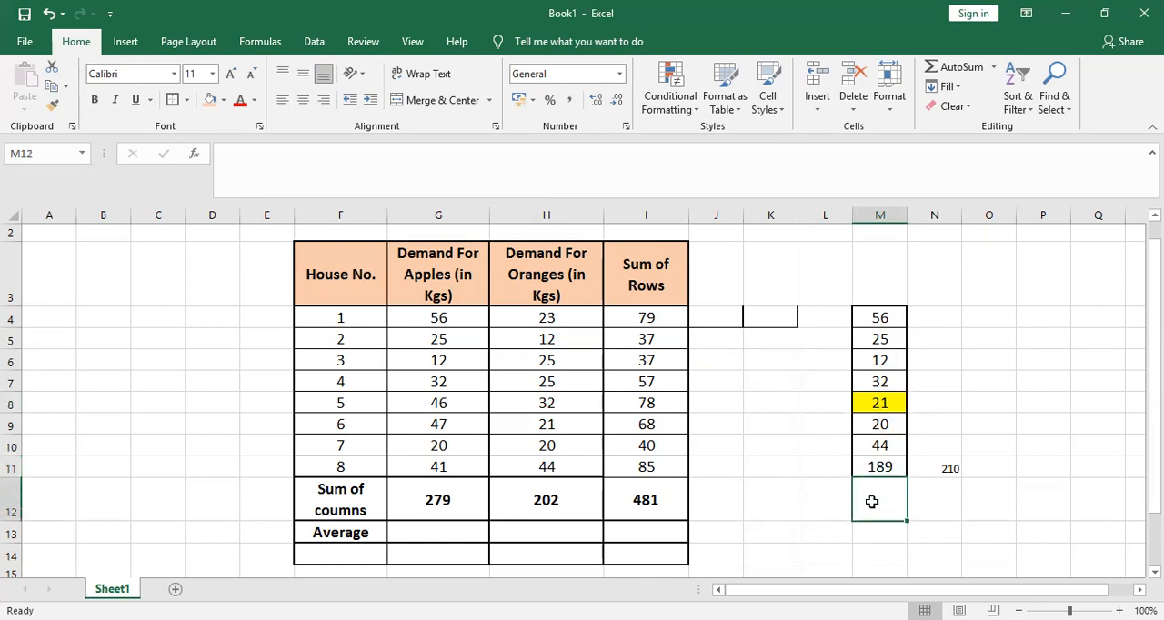
type("=")
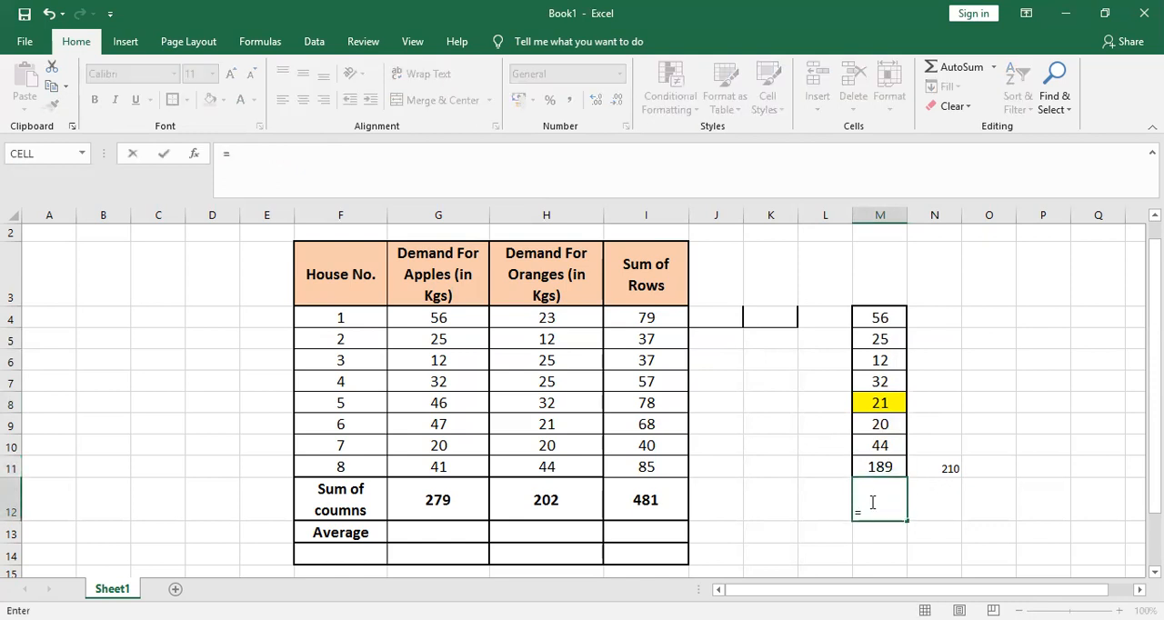
type("sum")
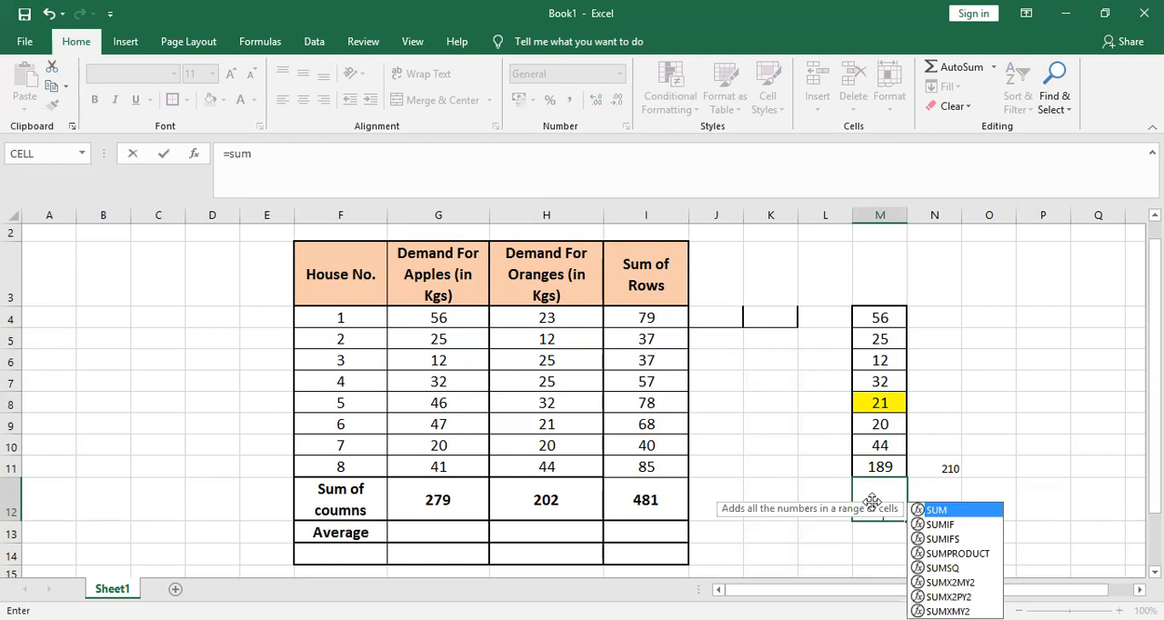
key("Tab")
left_click(882, 320)
left_click_drag(882, 340, 879, 381)
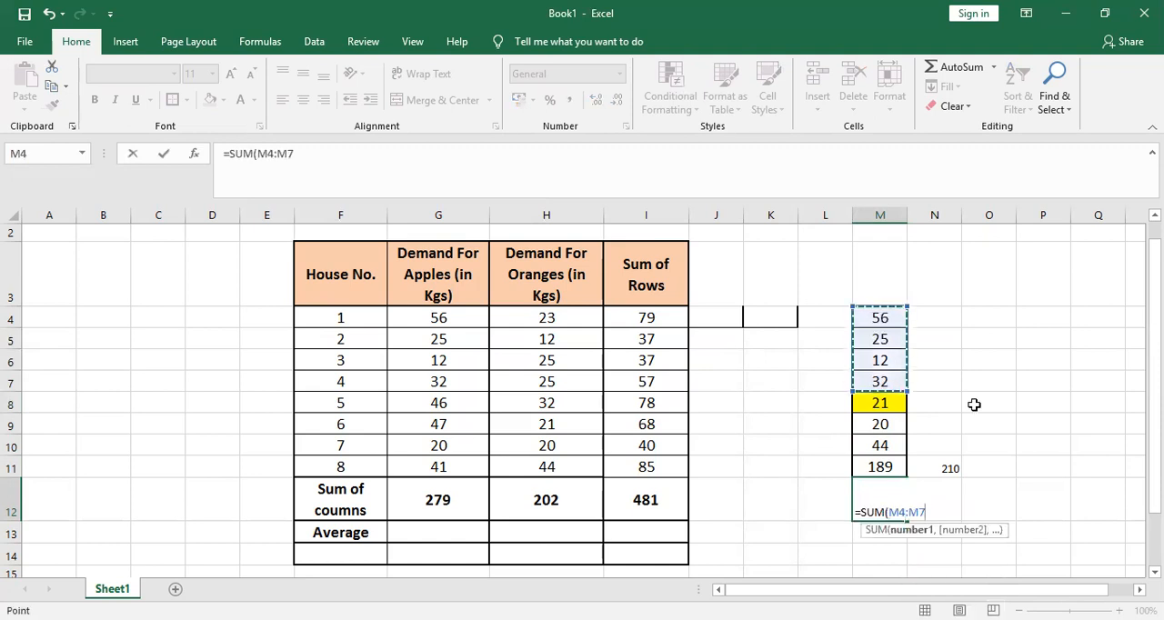
type(",")
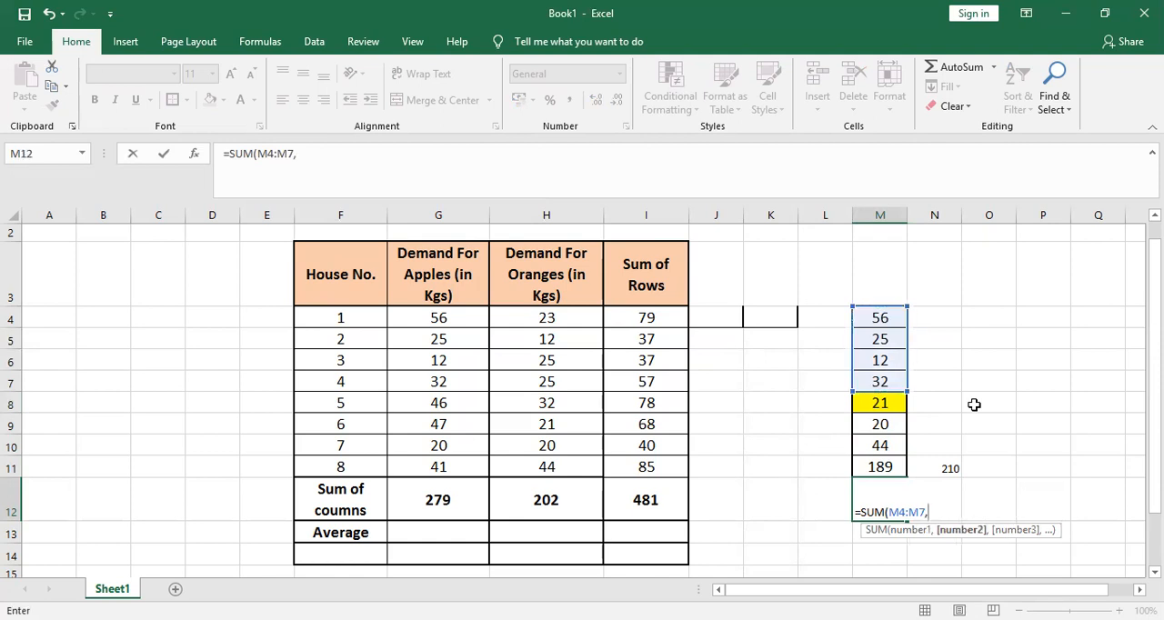
key("Up")
key("Up")
key("Up")
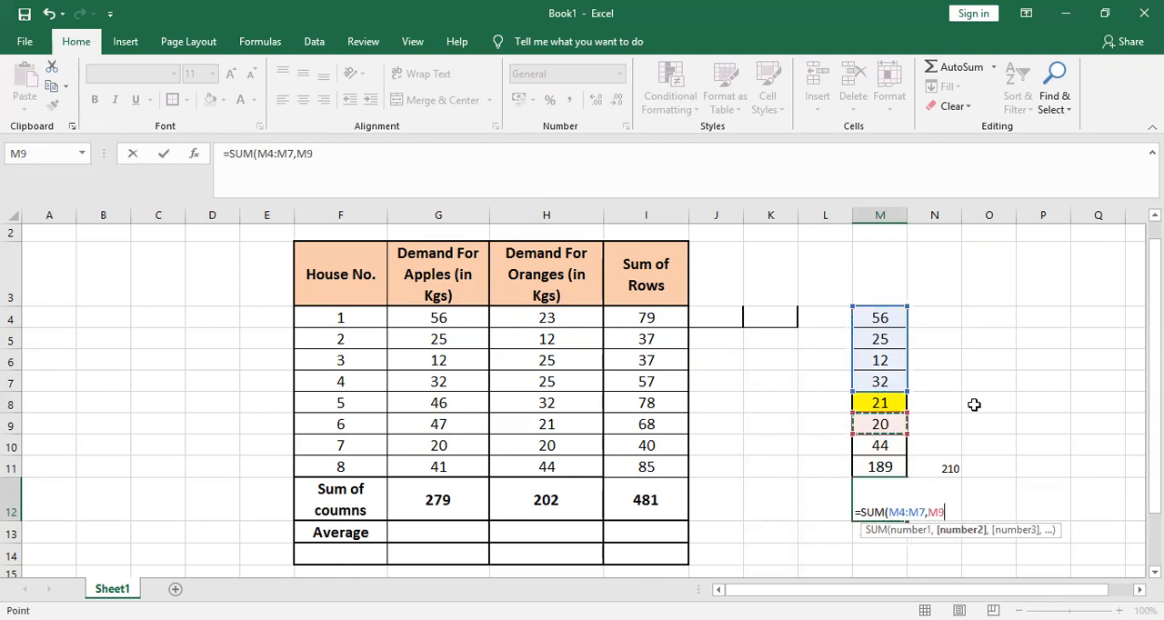
key("shift+Down")
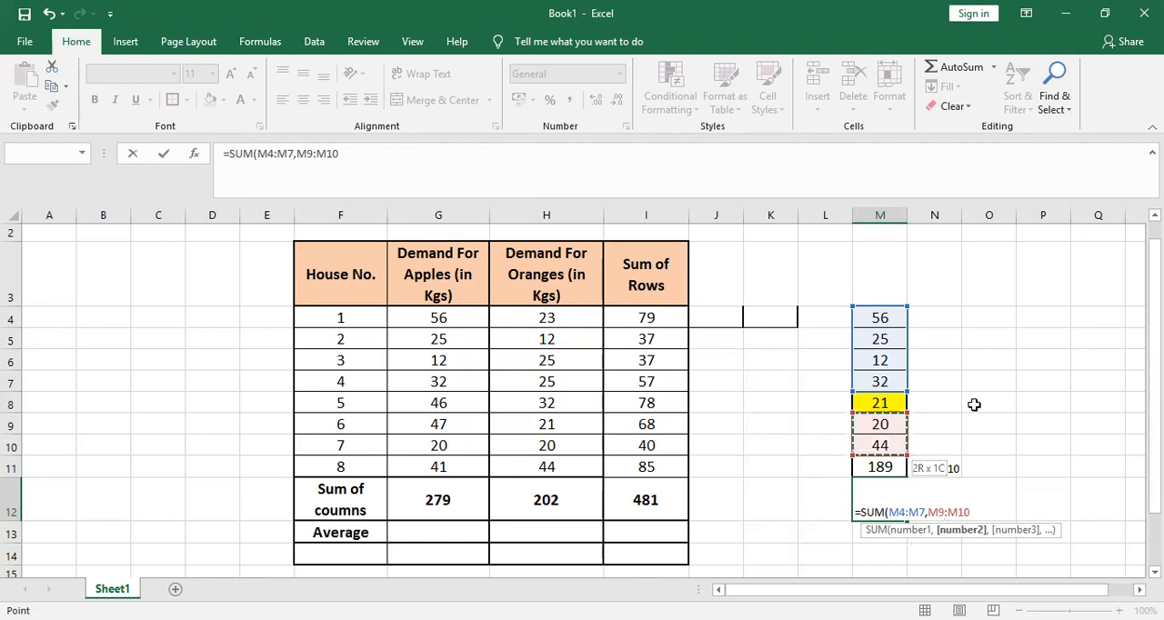
type(")")
key("Return")
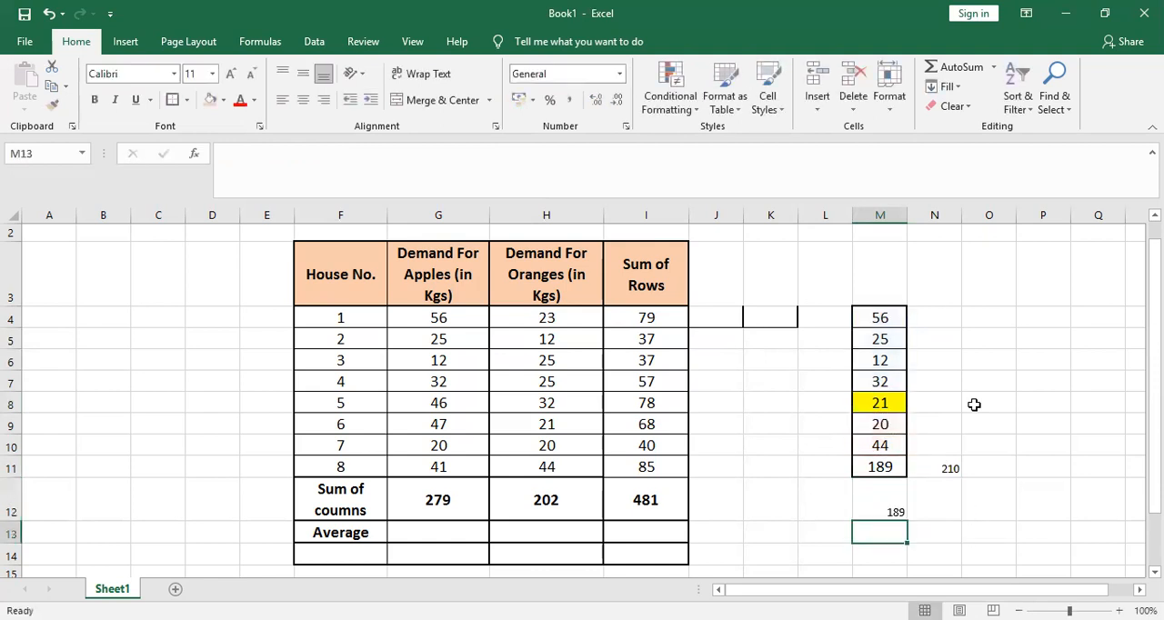
Clear the trial formulas from M12 and N11
key("Up")
key("Delete")
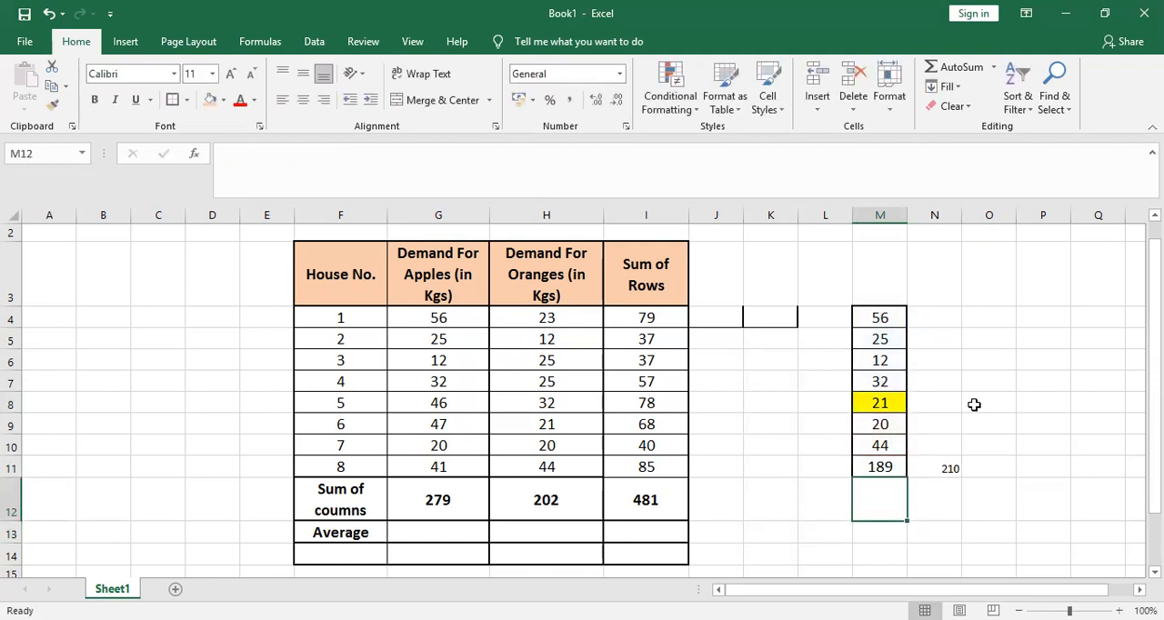
left_click(947, 468)
key("Delete")
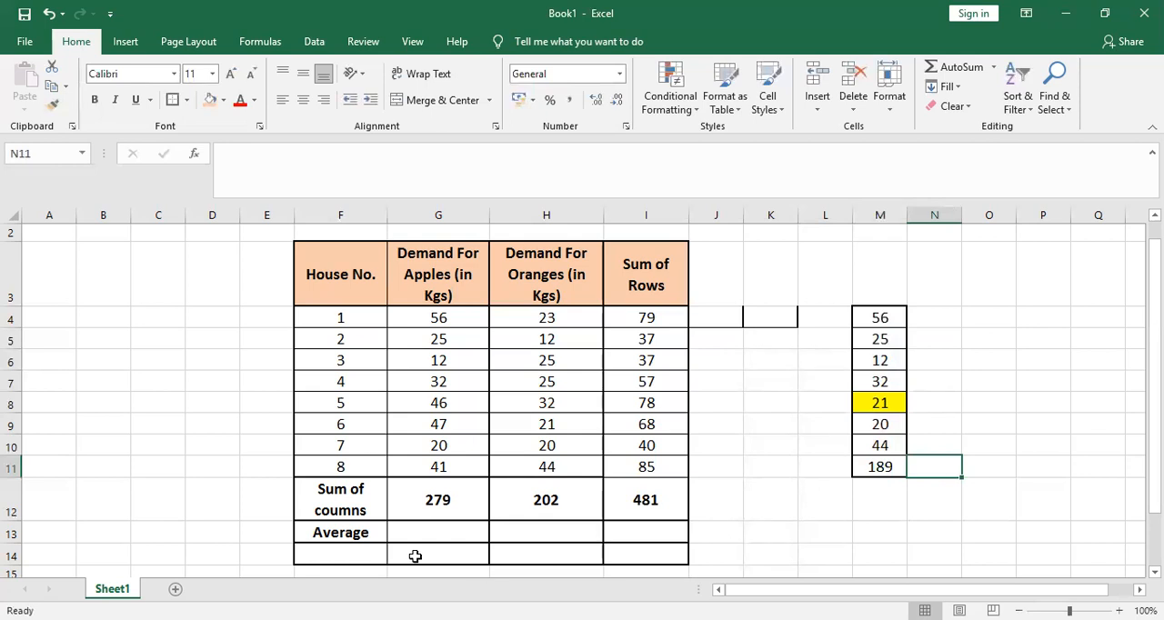
Enter an AVERAGE formula over the apples demand in G4:G11 in G13 and review it
left_click(456, 536)
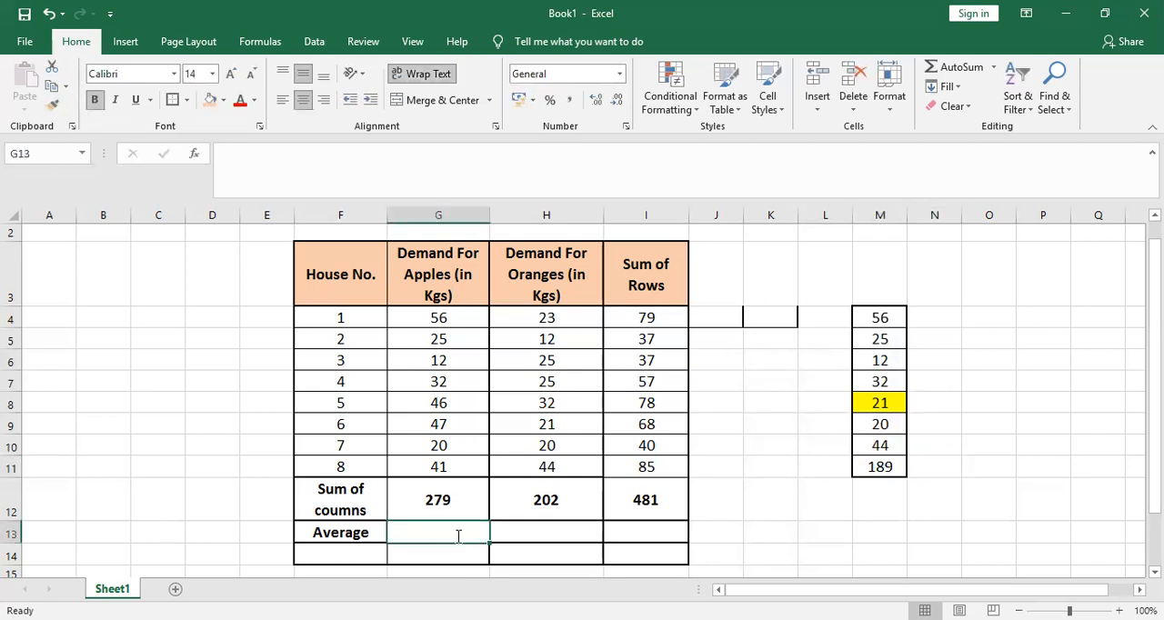
type("=")
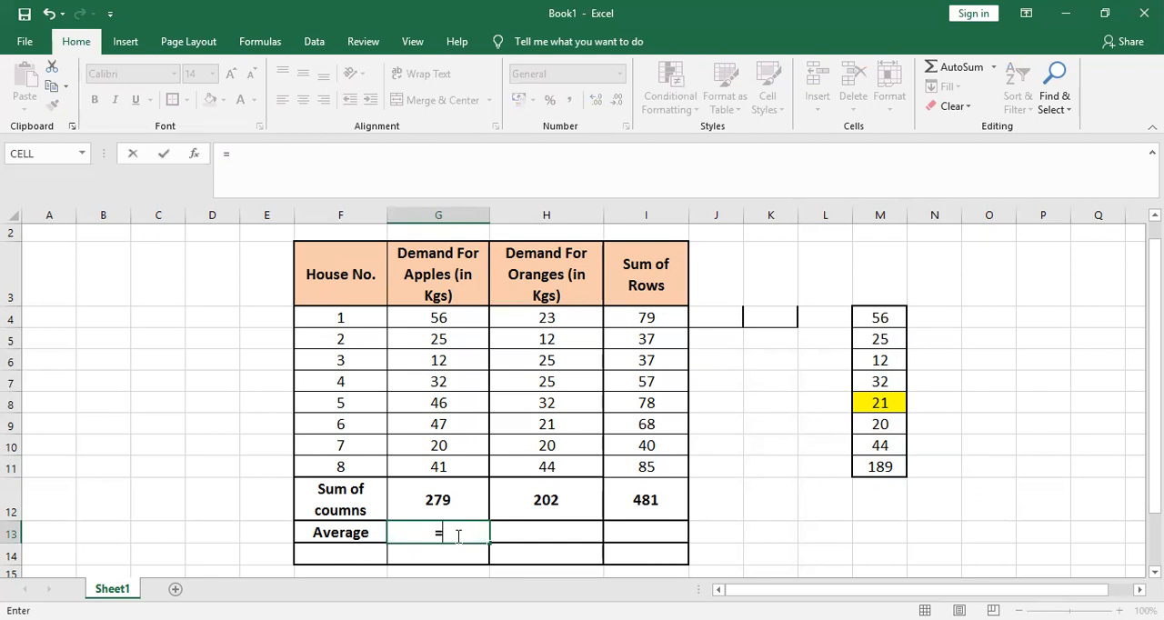
type("avera")
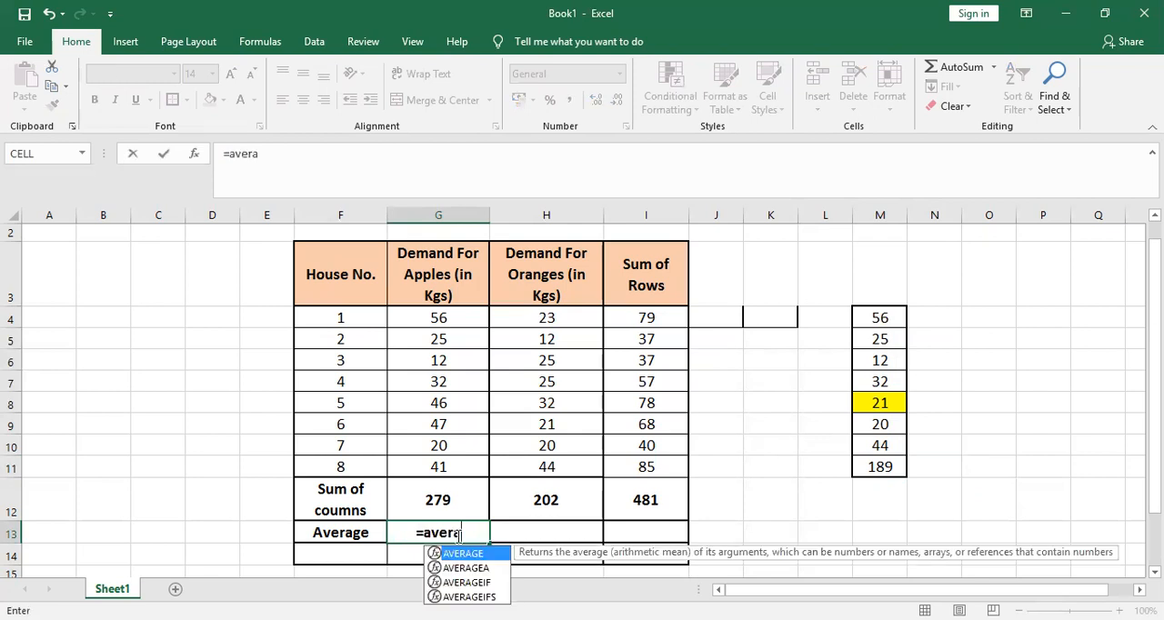
key("Tab")
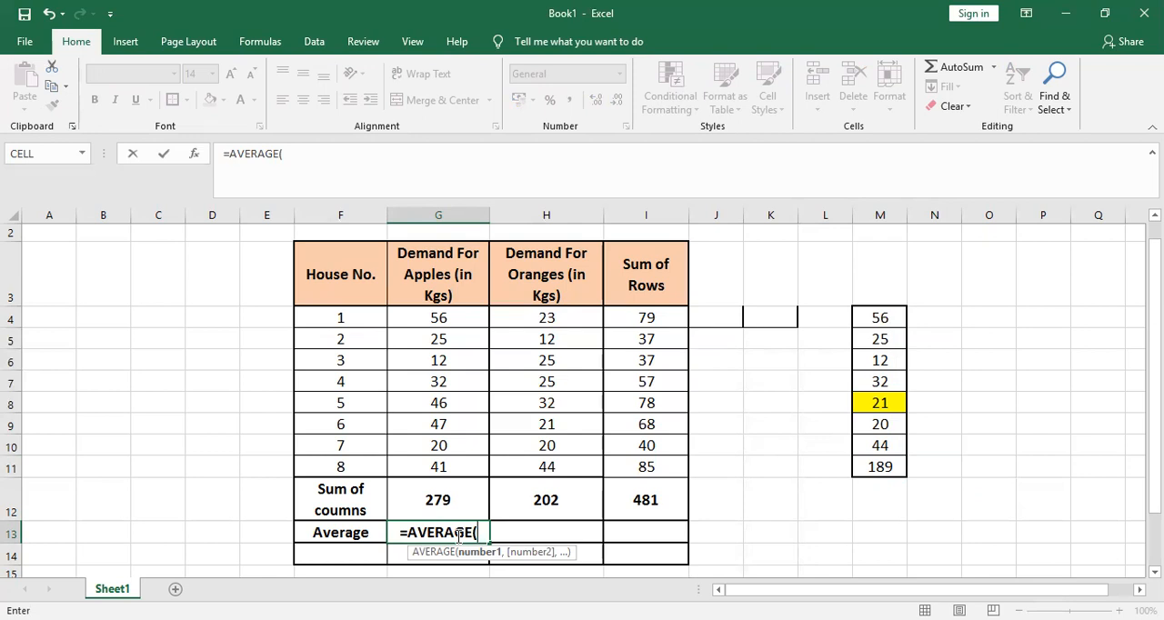
left_click(439, 319)
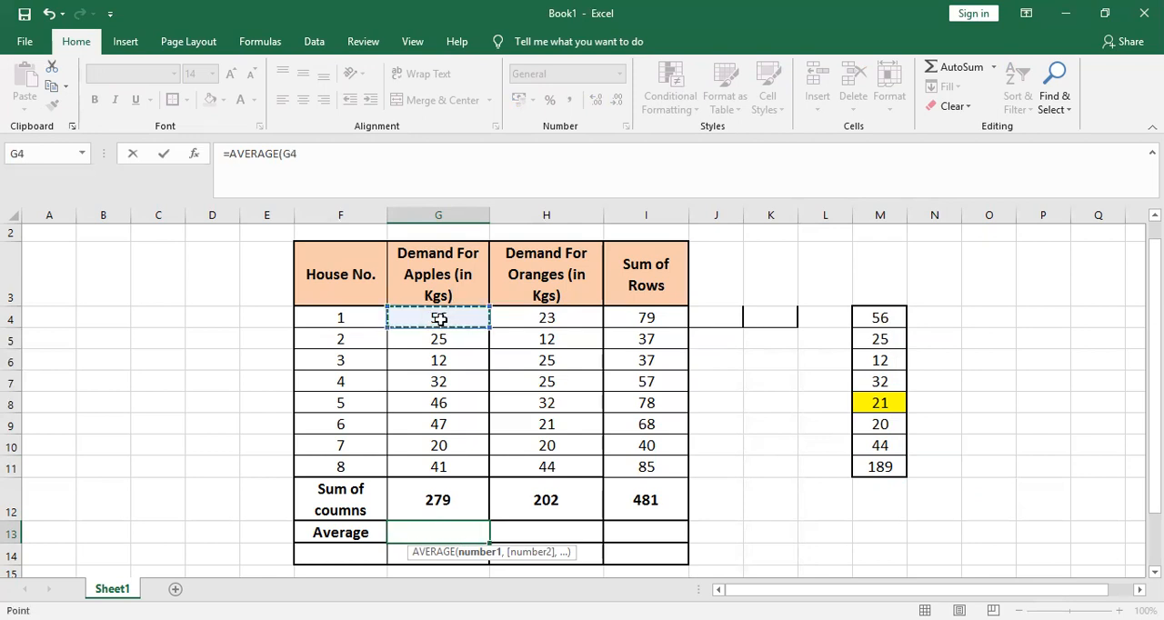
key("shift+Down")
key("shift+Down")
key("shift+Down")
key("shift+Down")
key("shift+Down")
key("shift+Down")
key("shift+Down")
key("Return")
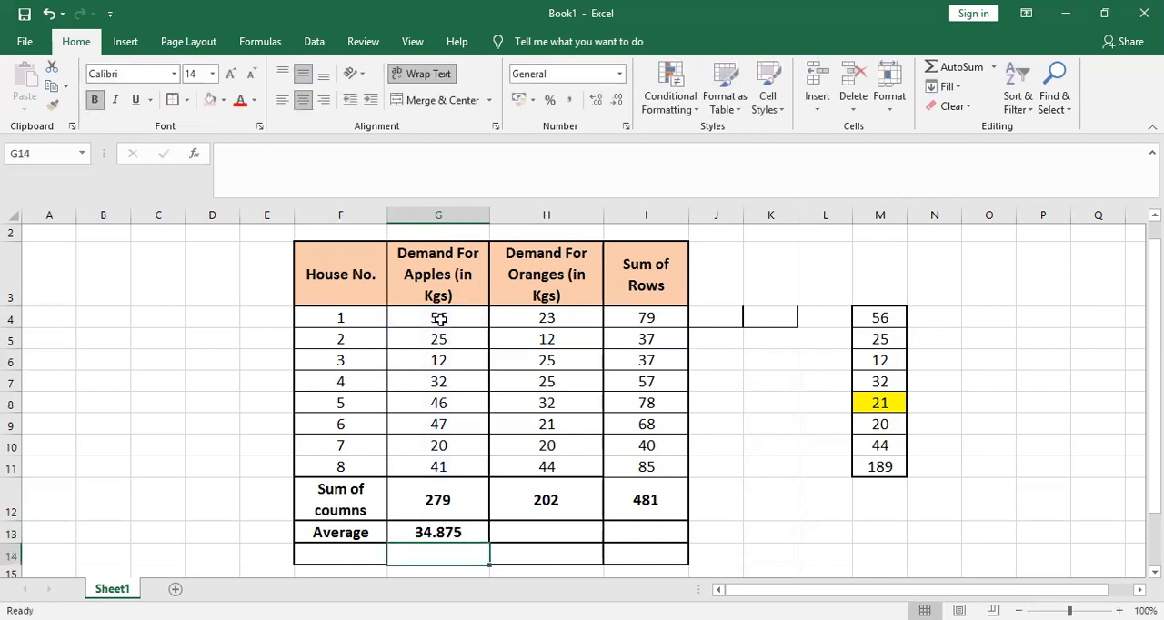
left_click(449, 534)
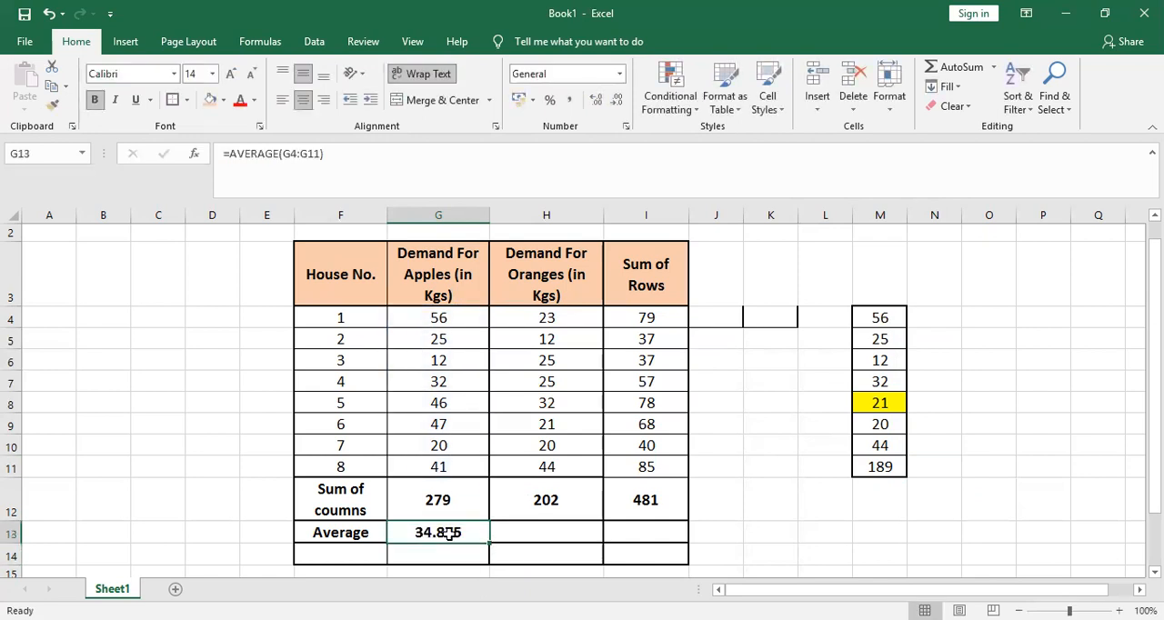
left_click(712, 502)
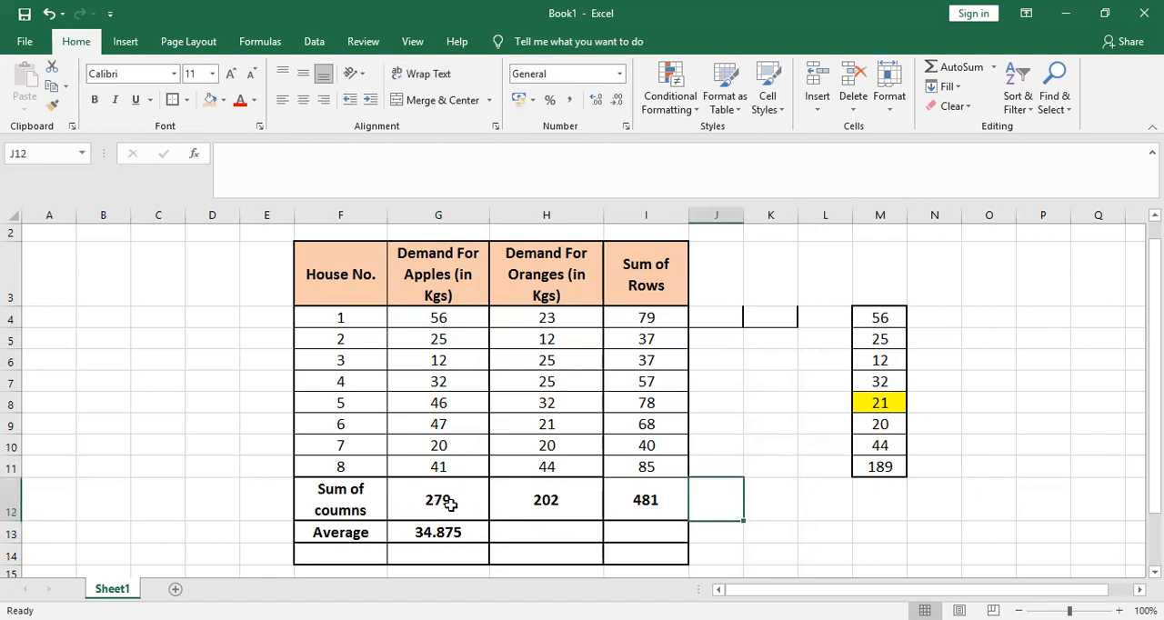
Enter a formula in C11 that divides the apples total in G12 by 8 to check the average
left_click(165, 464)
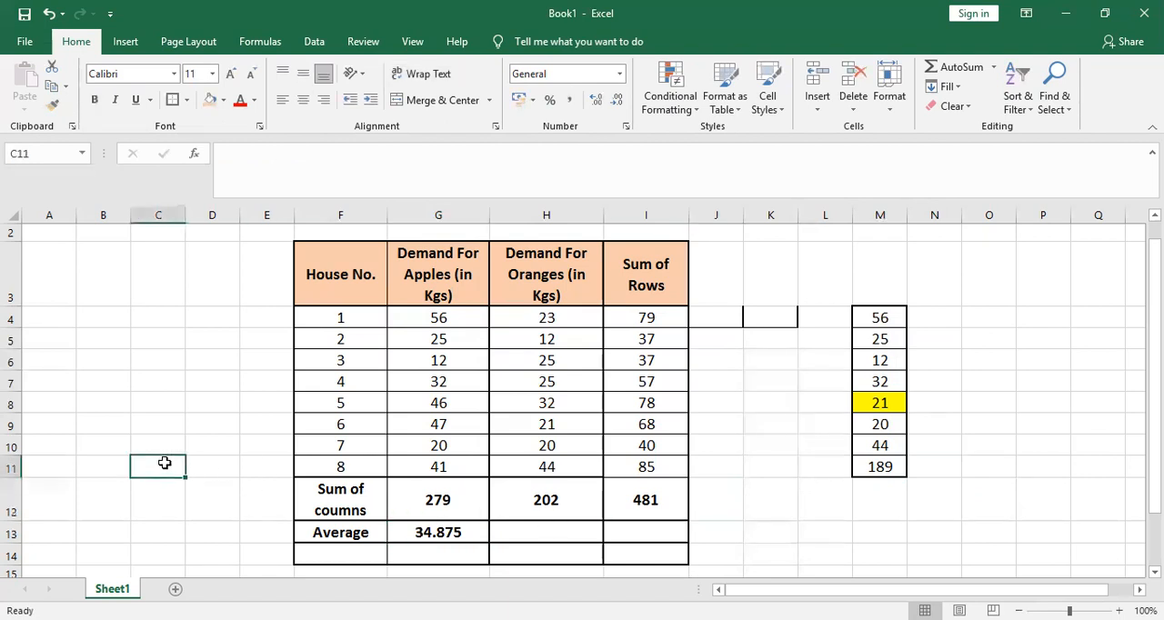
type("=")
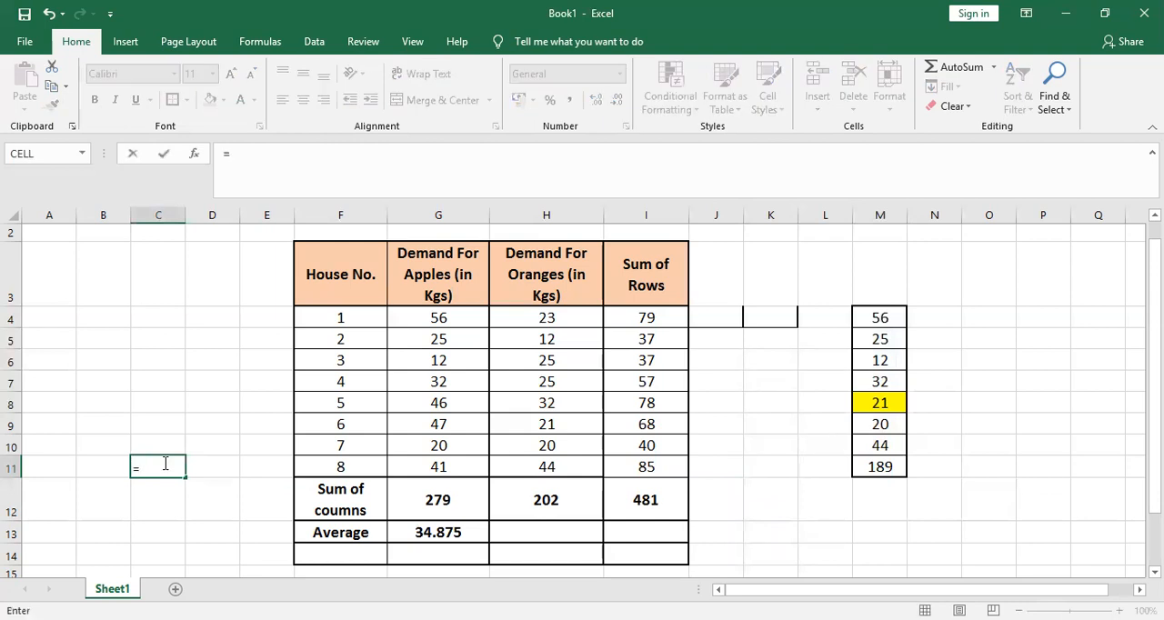
left_click(434, 502)
type("/8")
key("Return")
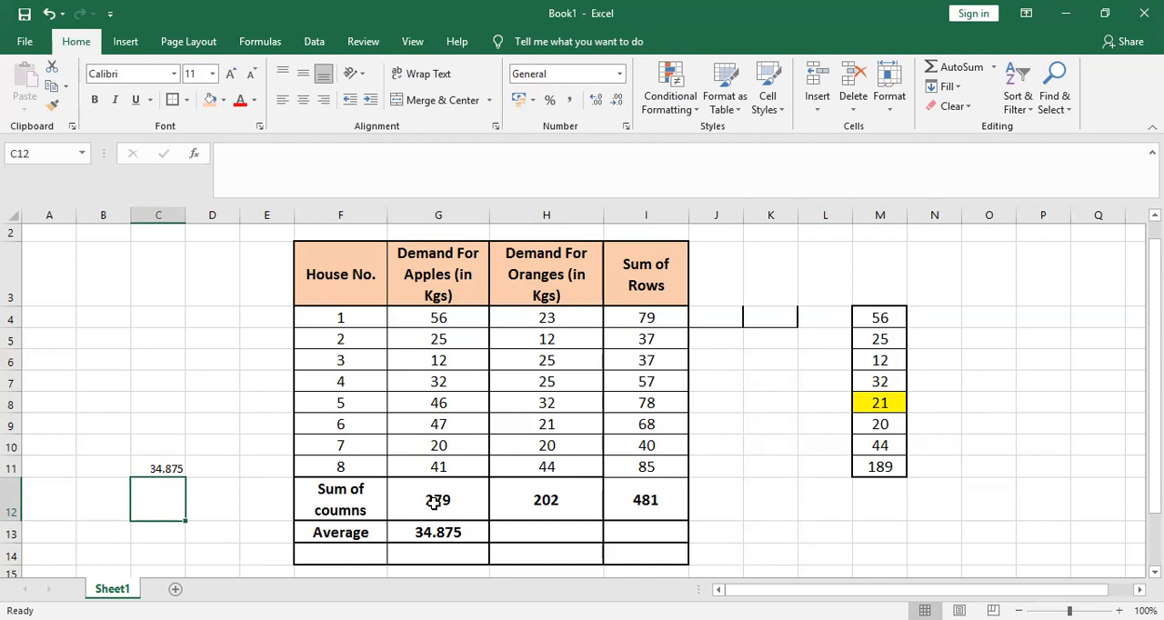
Enter an AVERAGE formula over the oranges demand in H4:H11 in H13
left_click(511, 533)
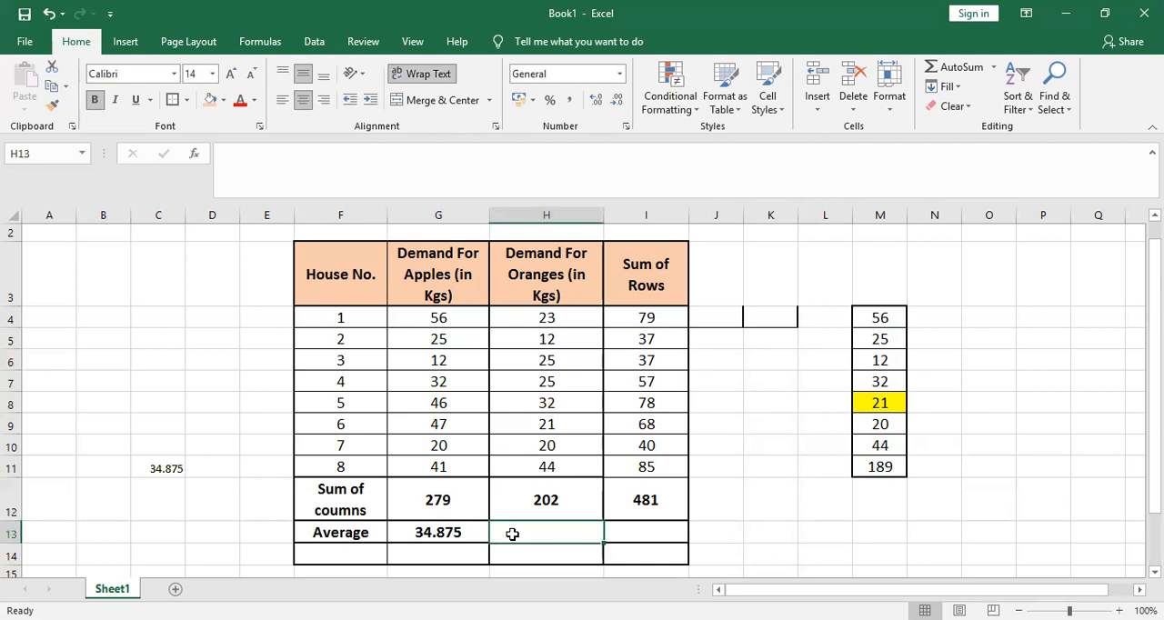
type("=ave")
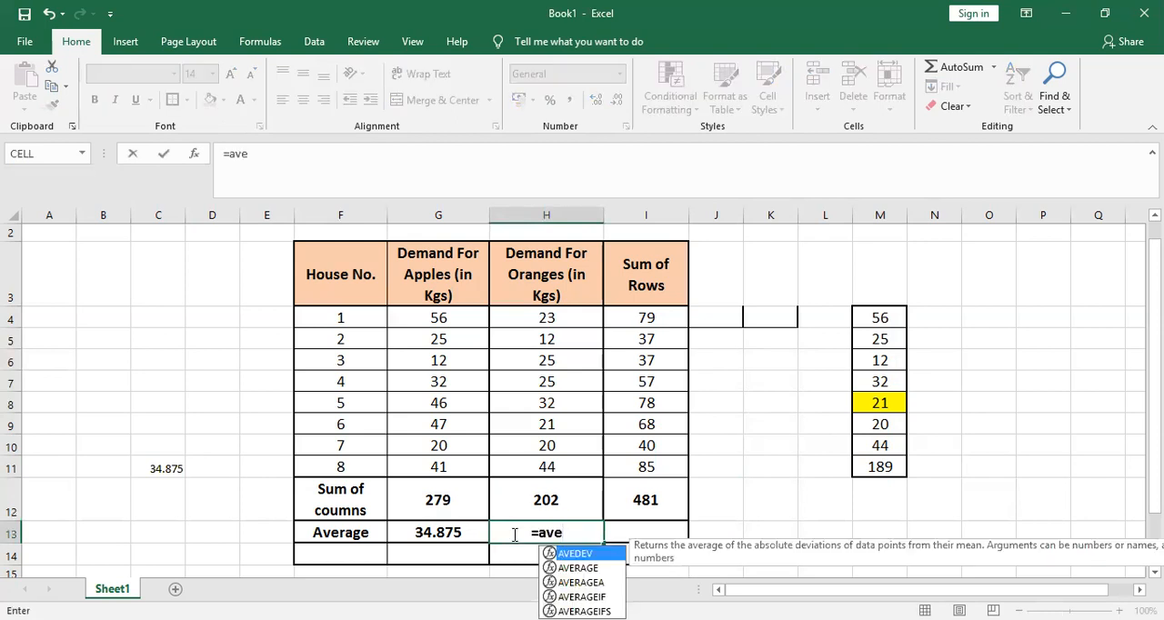
type("r")
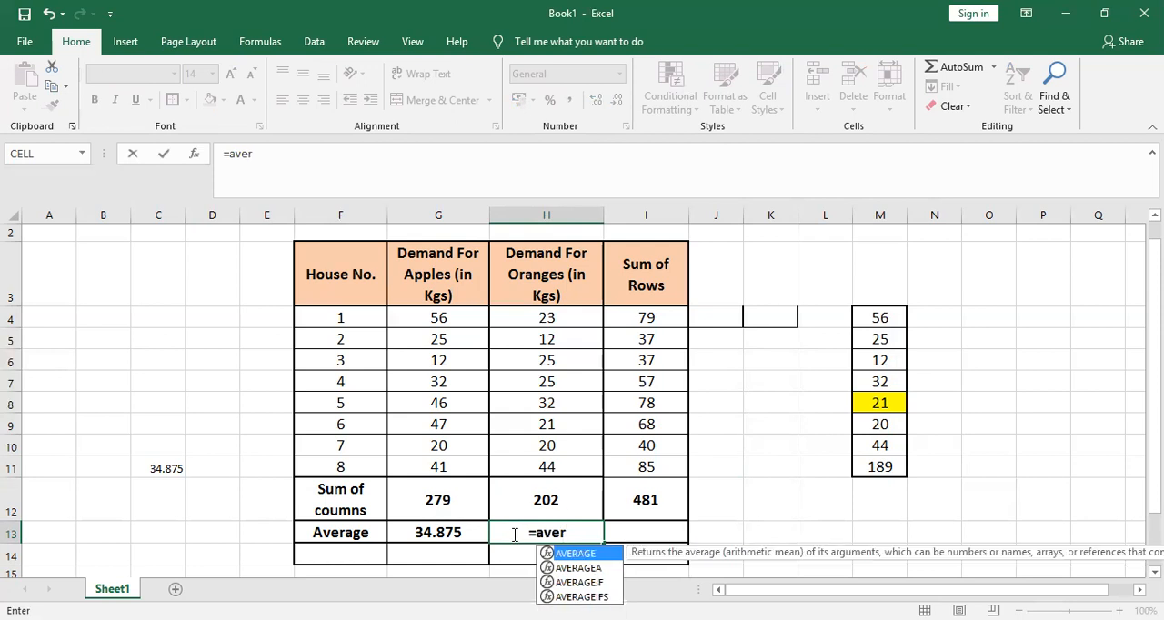
key("Tab")
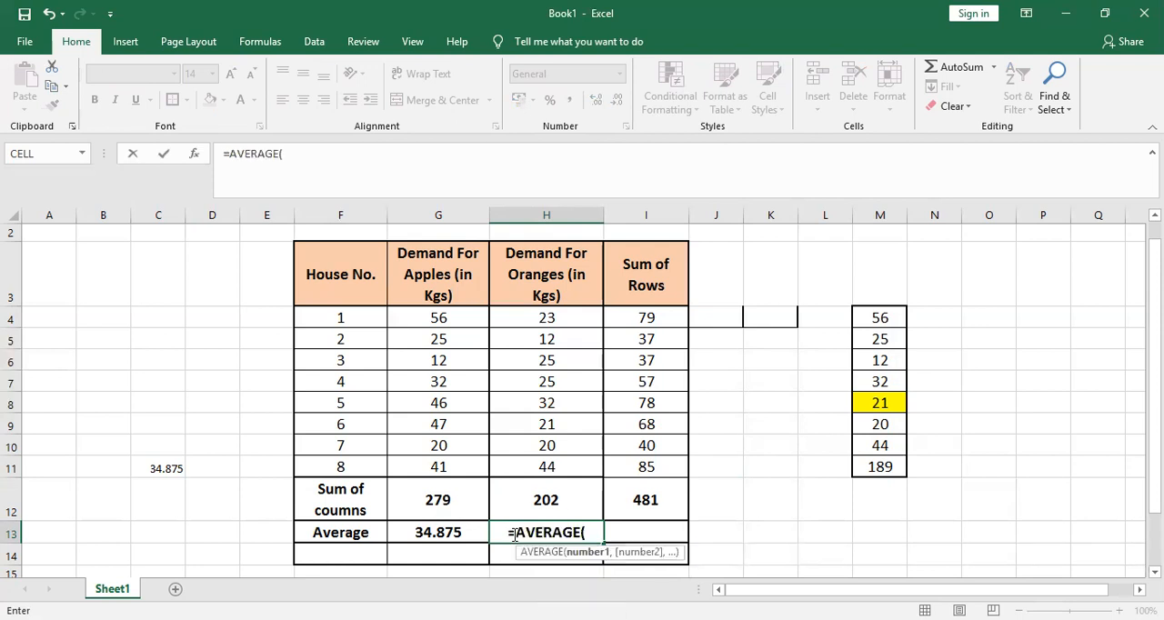
left_click(542, 317)
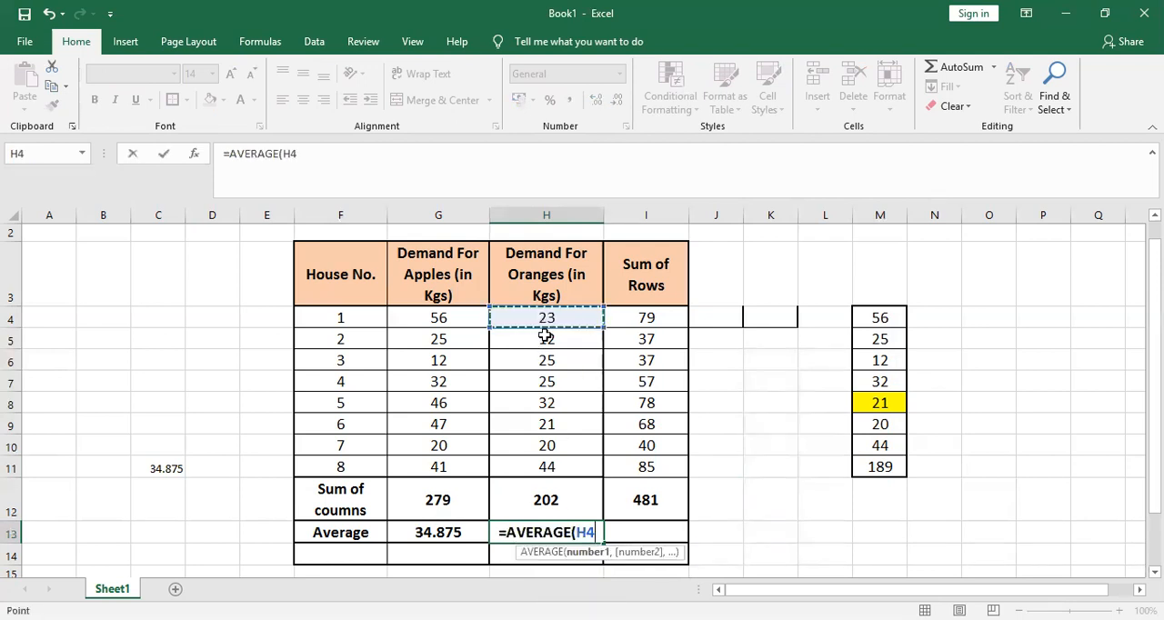
left_click(551, 469, "shift")
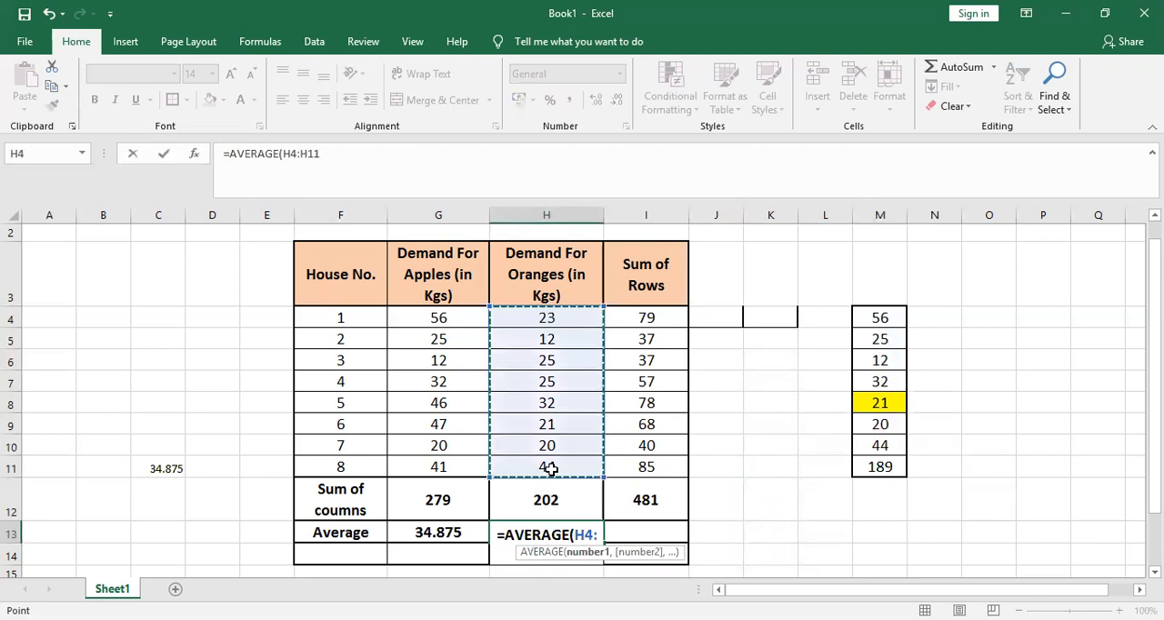
key("Return")
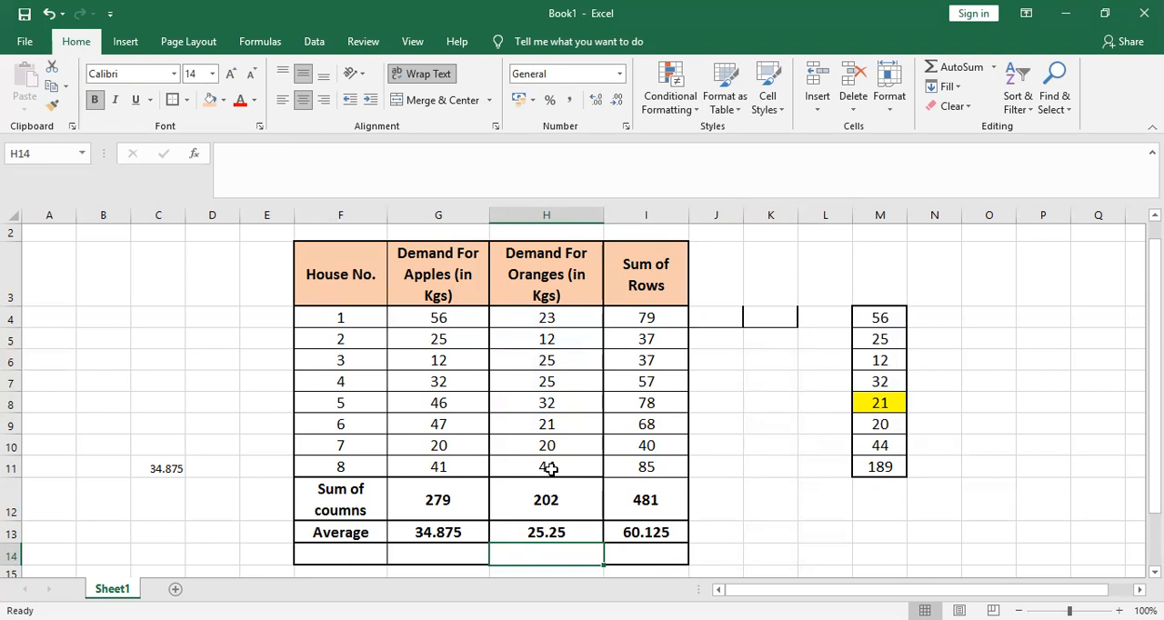
Clear the SUM formula from I13, where the Average row meets the Sum of Rows column
left_click(651, 536)
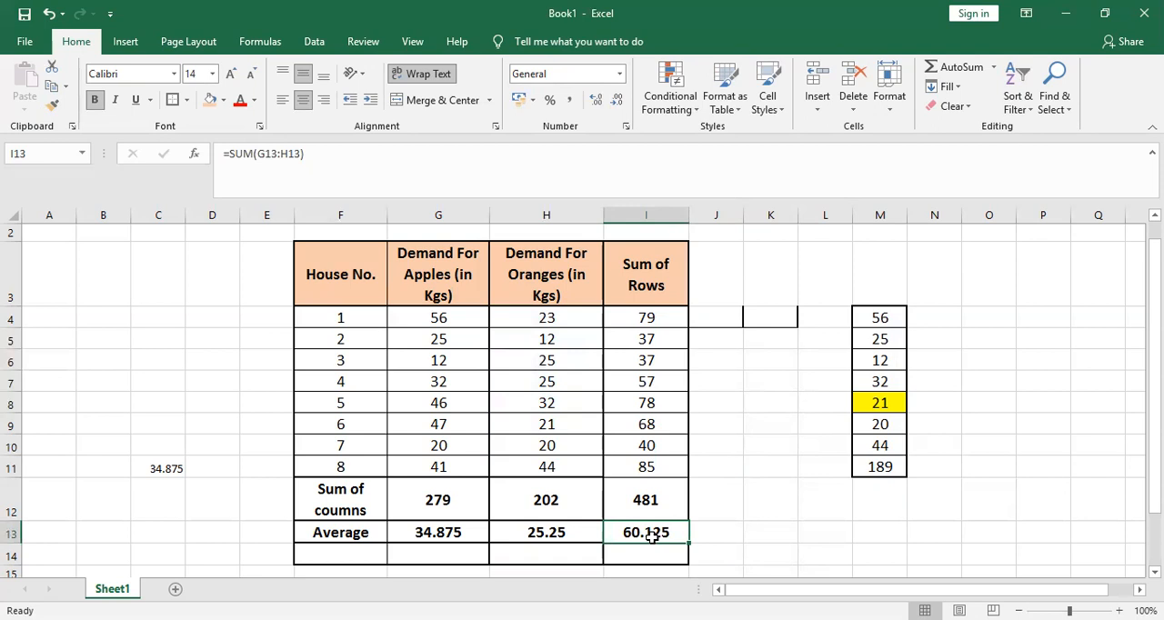
key("Delete")
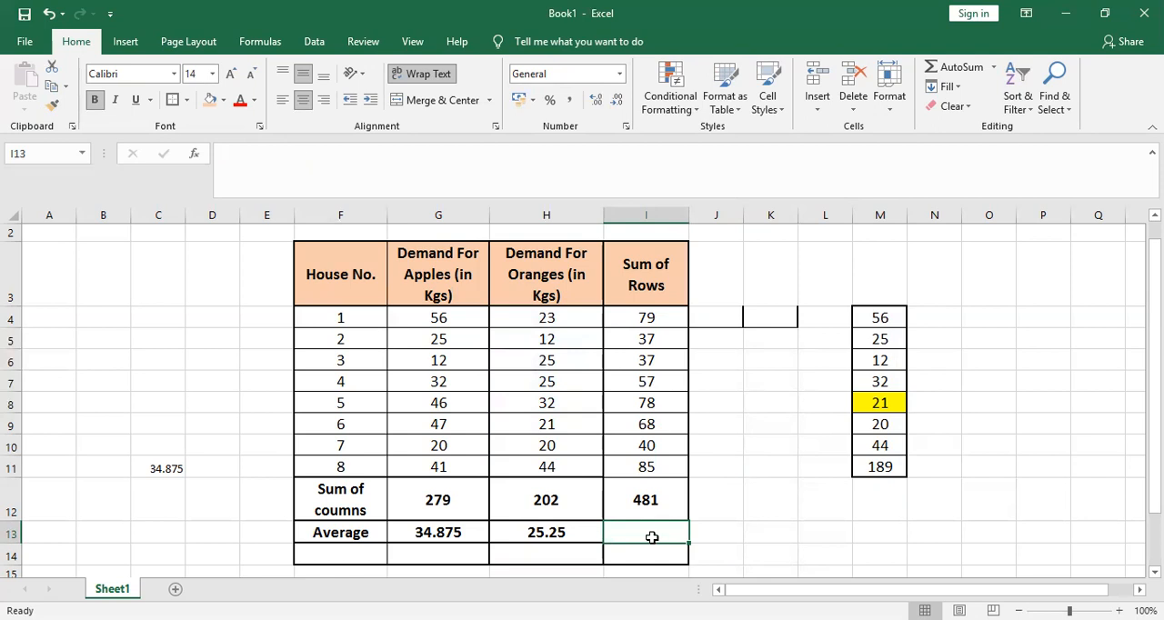
left_click(812, 531)
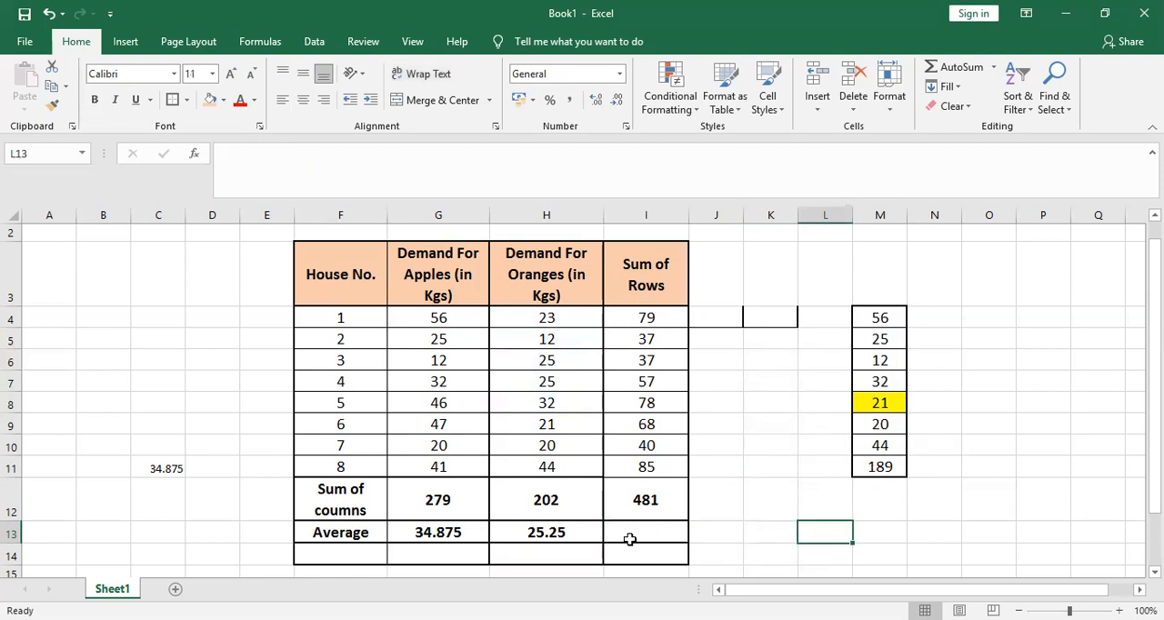
left_click(433, 552)
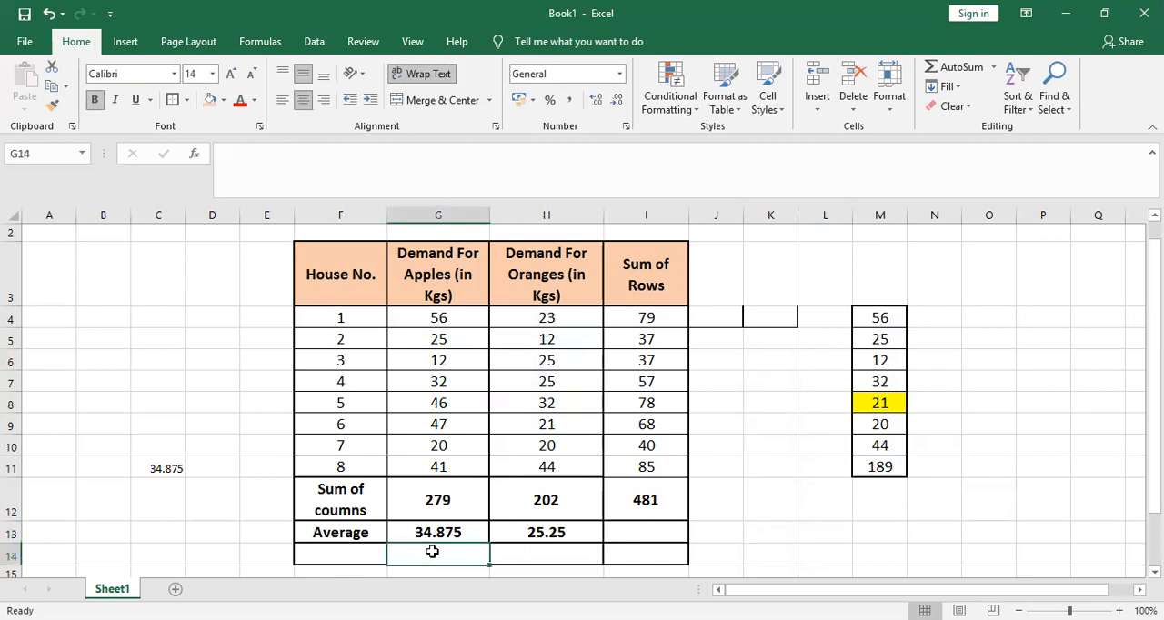
type("=")
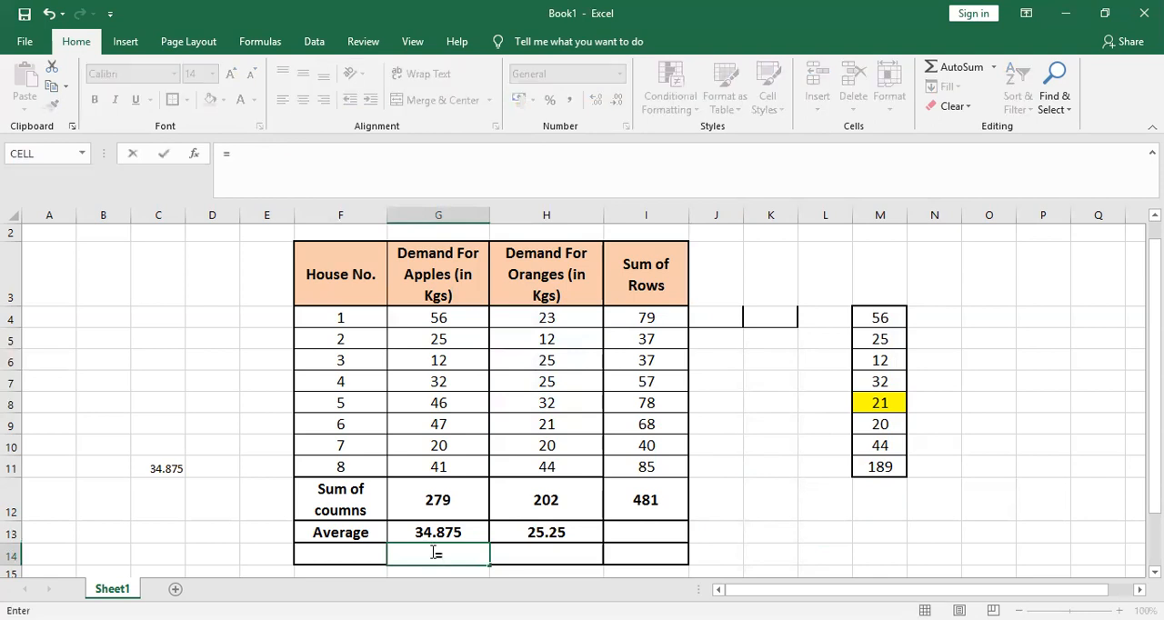
type("avea")
key("BackSpace")
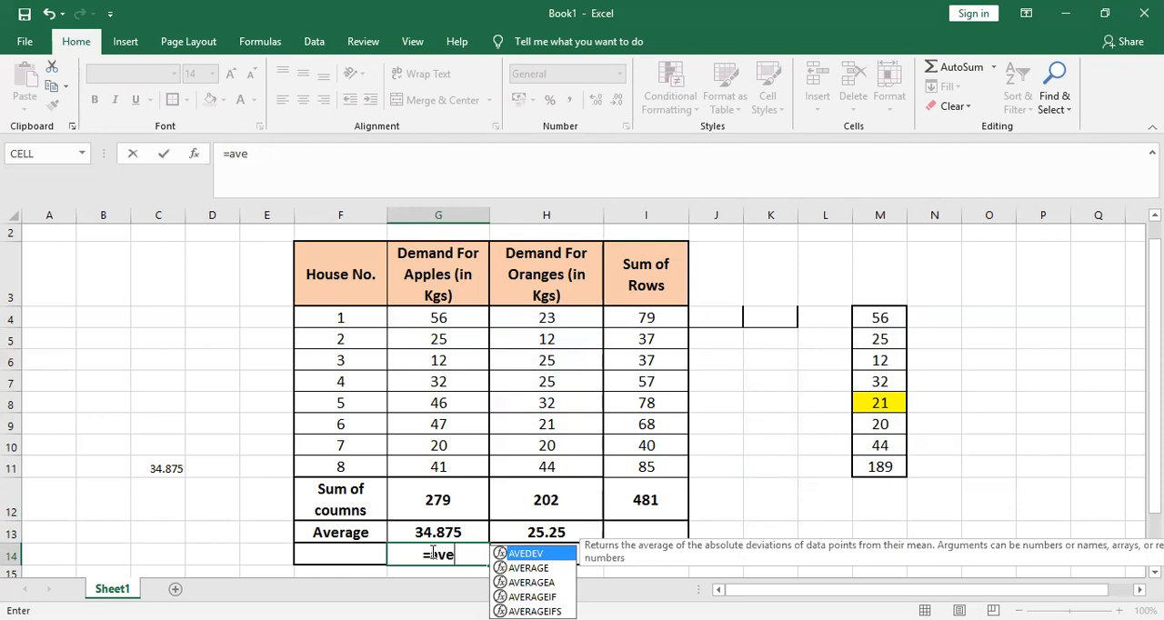
key("Down")
key("Down")
key("Down")
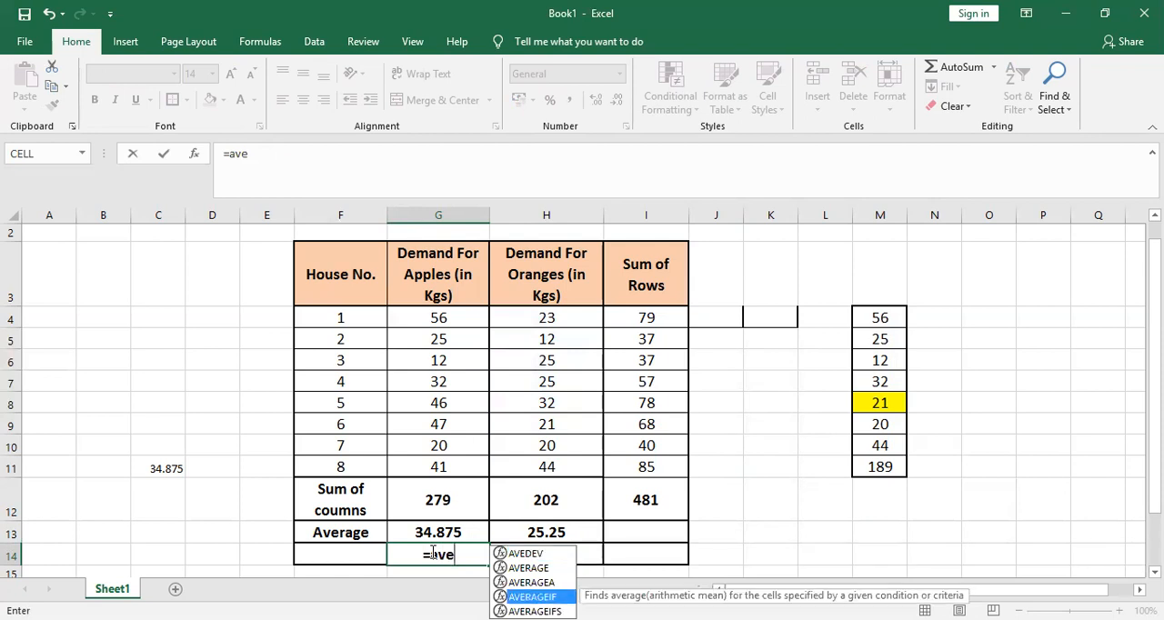
key("Tab")
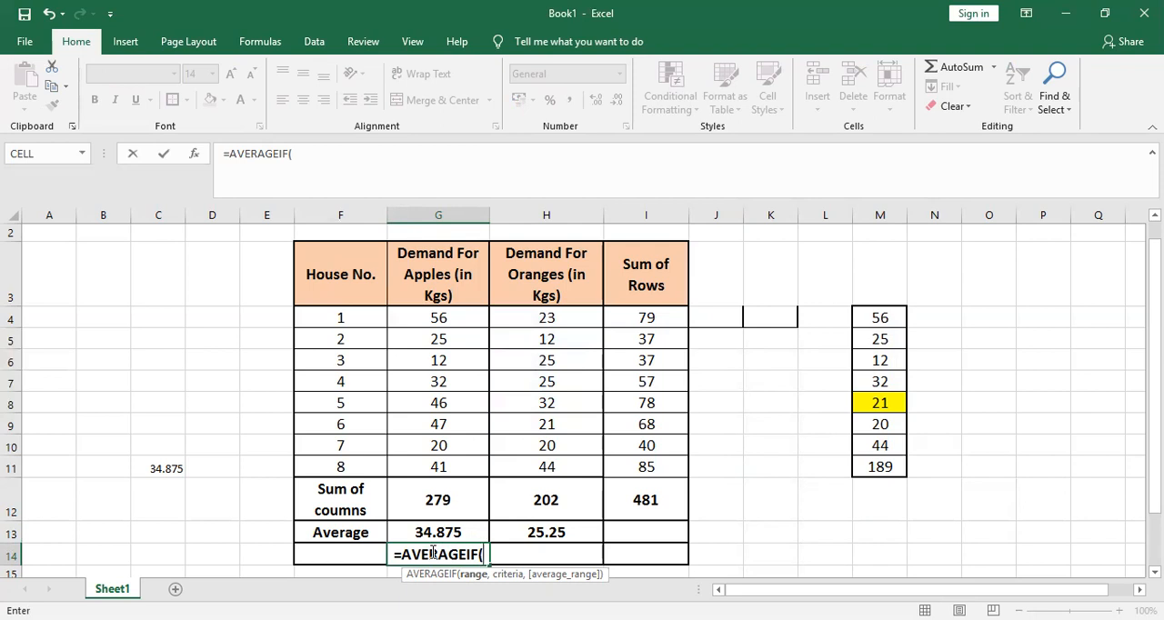
key("Escape")
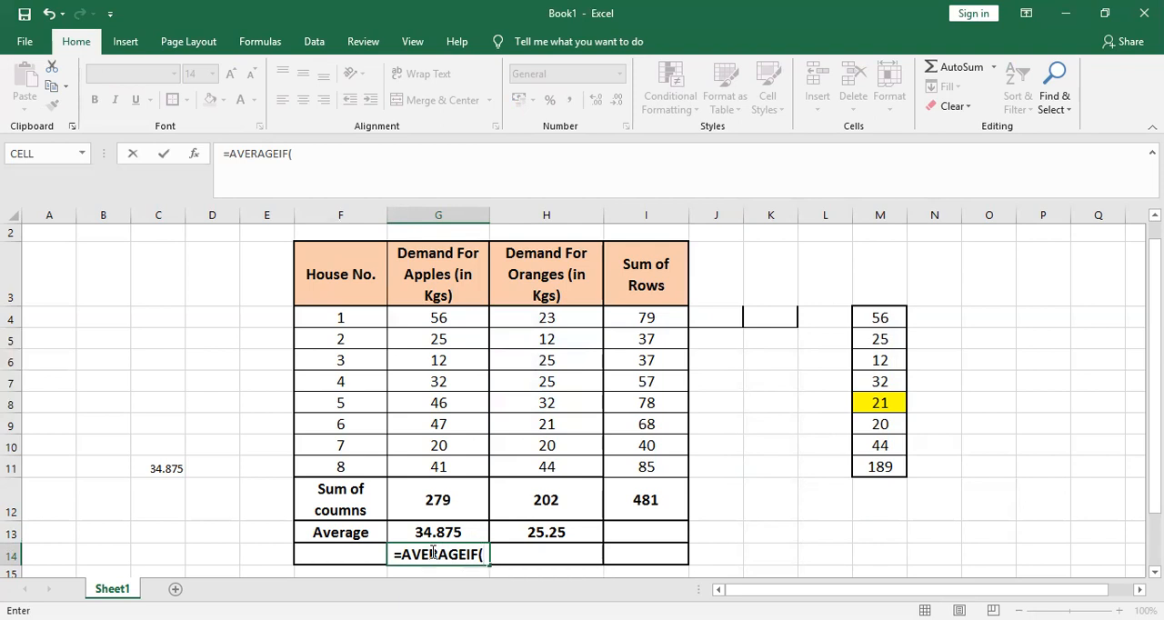
key("BackSpace")
key("BackSpace")
key("BackSpace")
key("BackSpace")
key("BackSpace")
key("BackSpace")
key("BackSpace")
key("BackSpace")
key("BackSpace")
key("BackSpace")
key("BackSpace")
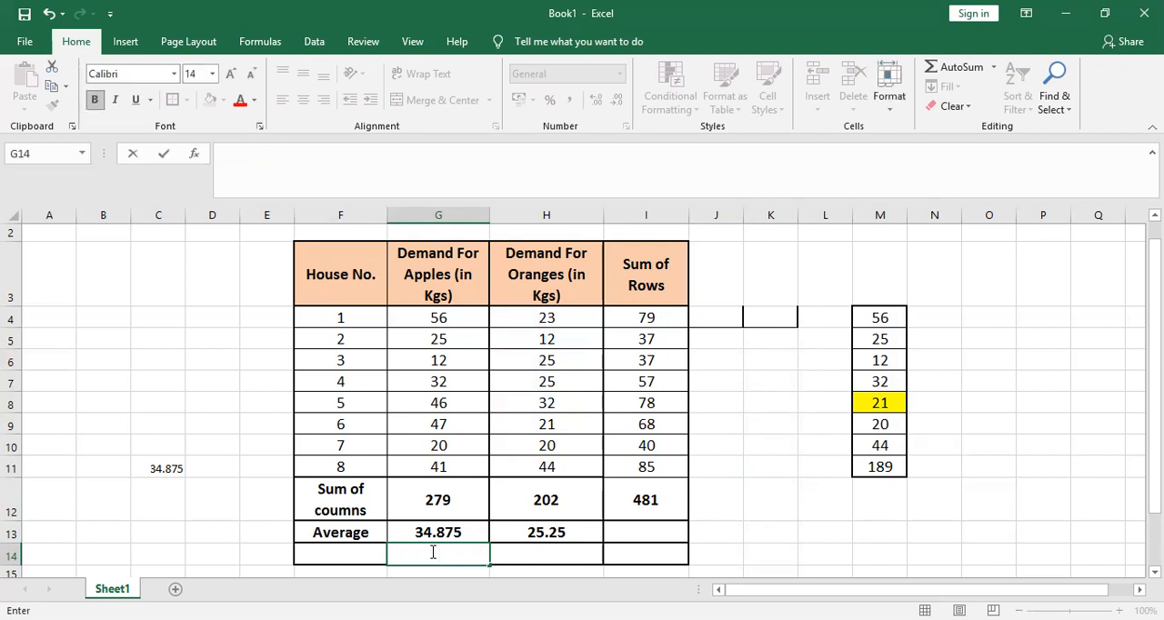